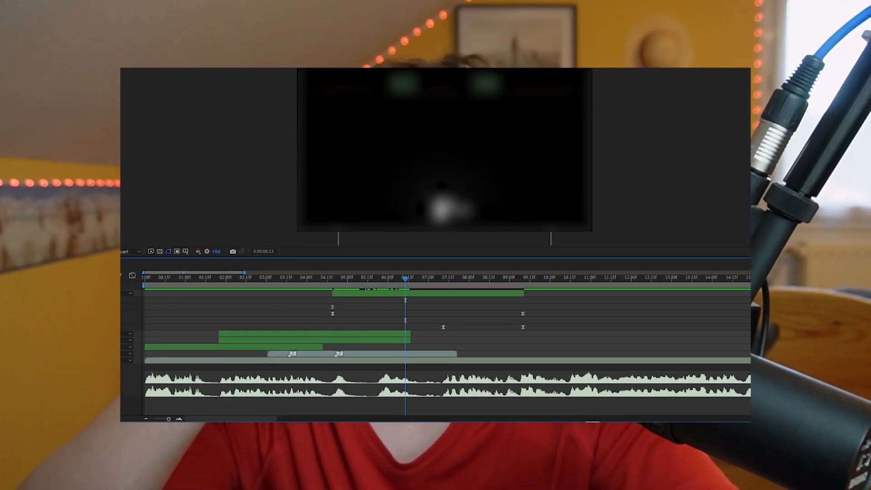
left_click(323, 277)
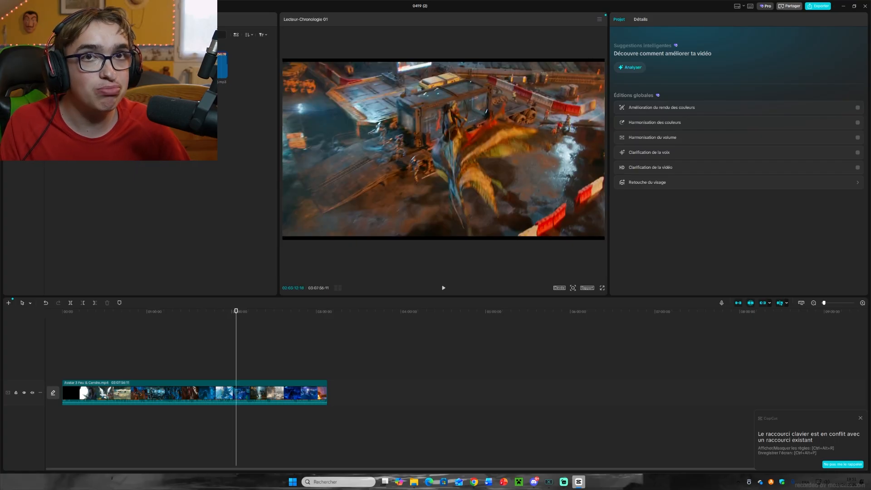
- Split the Avatar film clip at 00:09:11:04, on the close-up in the control room, and delete everything before it
left_click(255, 355)
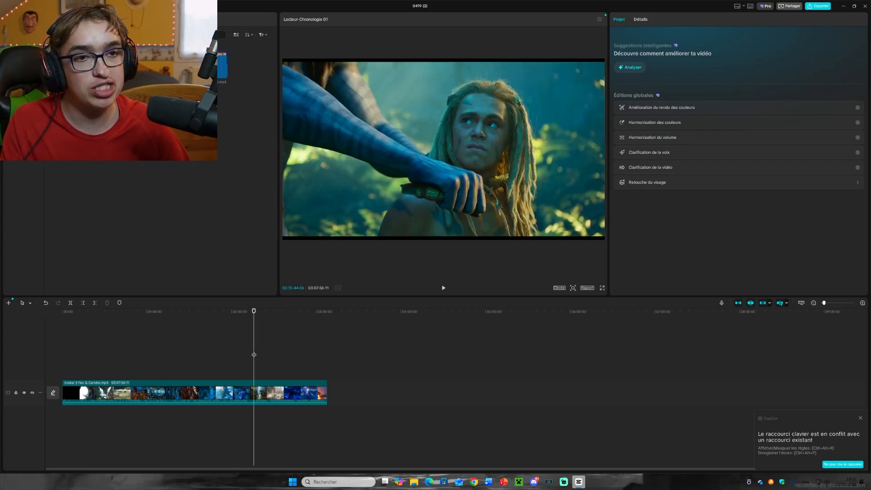
scroll(255, 355, "up", 2)
left_click(354, 358)
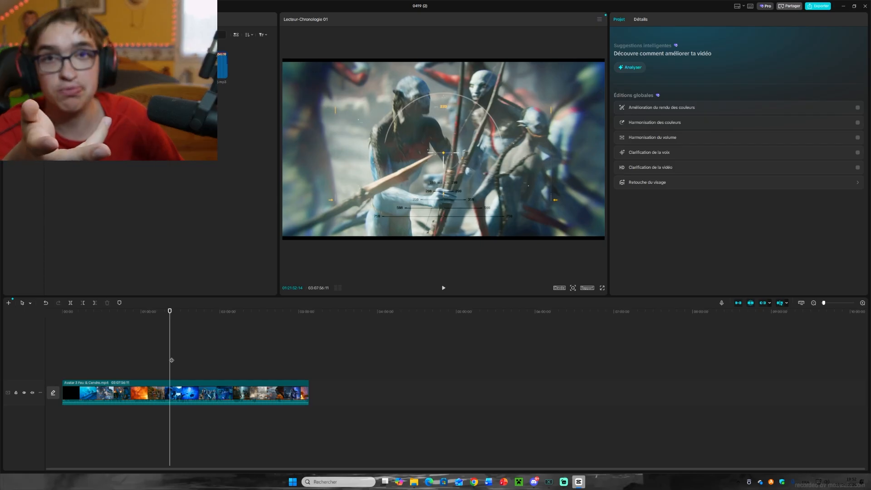
left_click(142, 370)
left_click_drag(148, 370, 121, 369)
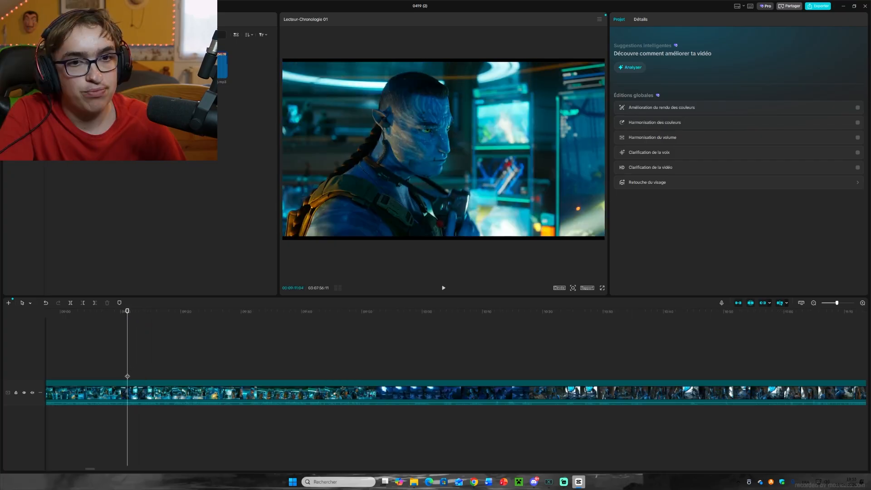
key("ctrl+b")
left_click(125, 390)
key("Delete")
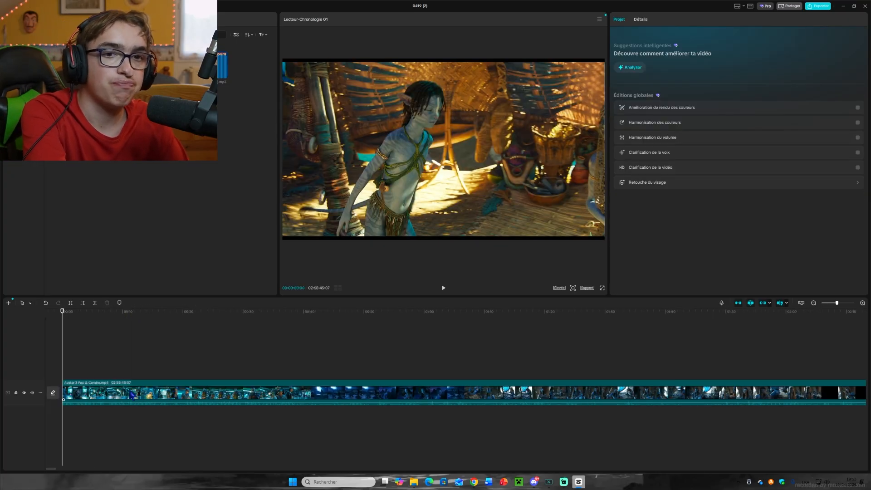
- Scale the film clip up to 105% to push the black bars out of the frame
left_click(105, 373)
left_click(117, 390)
left_click_drag(603, 241, 611, 250)
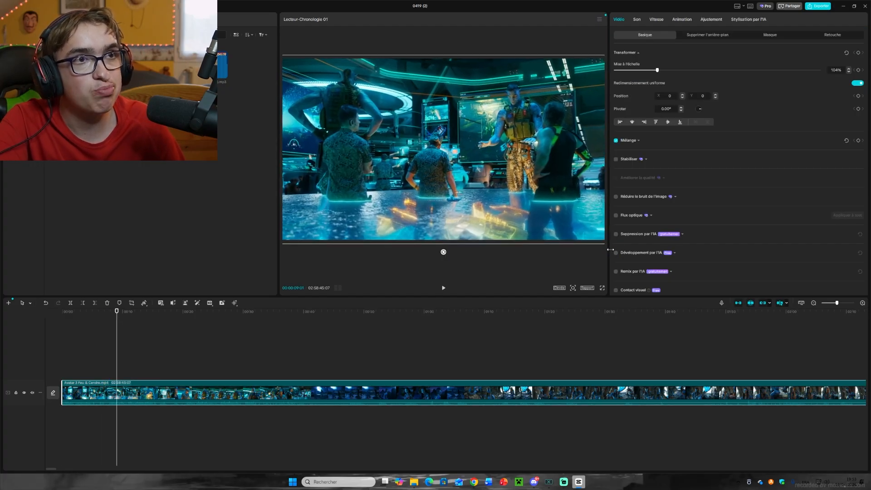
left_click(849, 69)
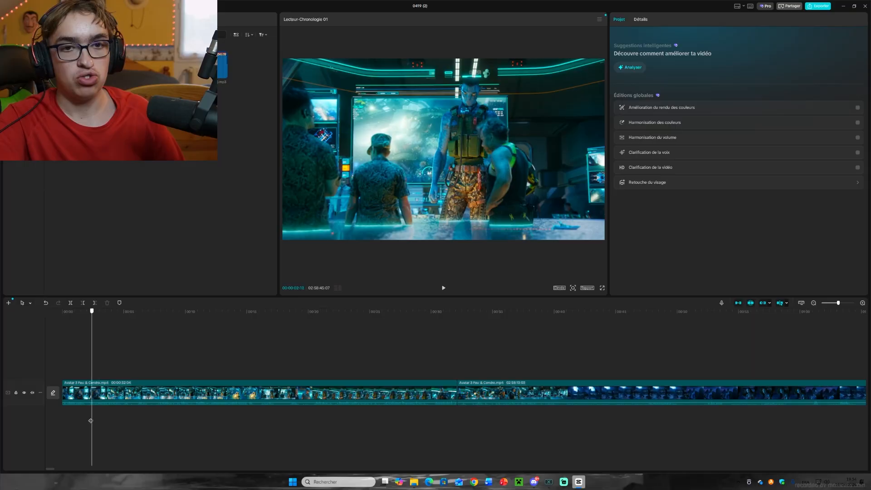
- Extract the audio of the first film clip onto its own track
left_click(175, 429)
left_click(395, 427)
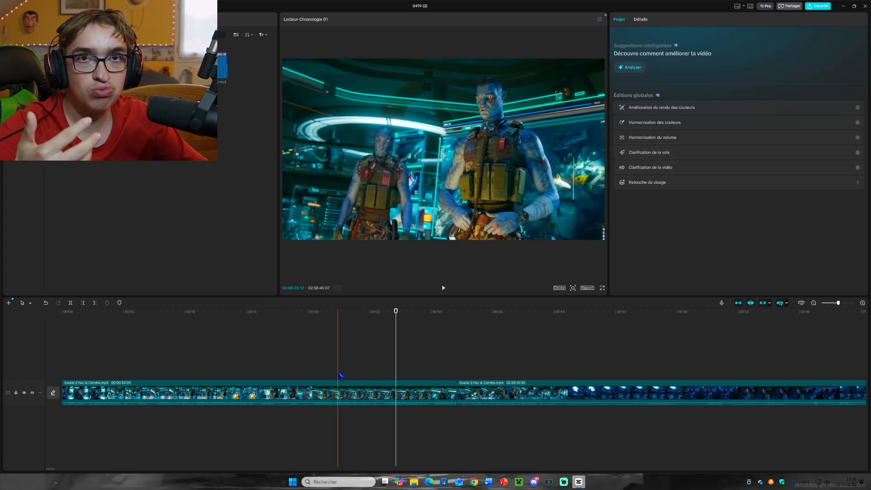
right_click(364, 394)
left_click(388, 330)
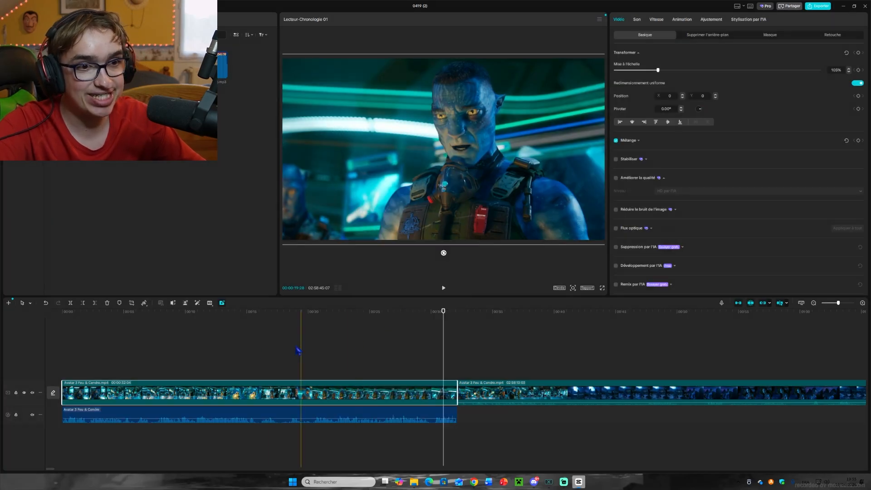
left_click(199, 348)
- Separate the Chant content from the extracted audio while keeping the remaining audio, and delete the leftover non-vocal track
left_click(81, 415)
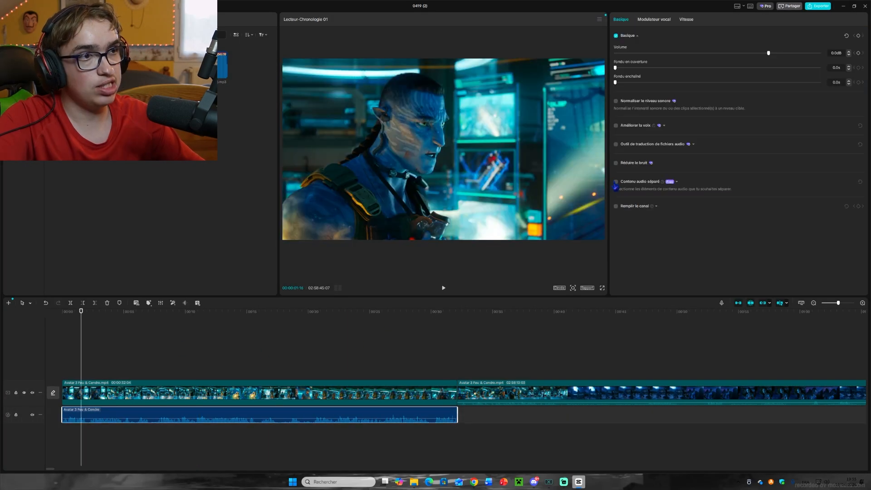
left_click(616, 182)
left_click(658, 205)
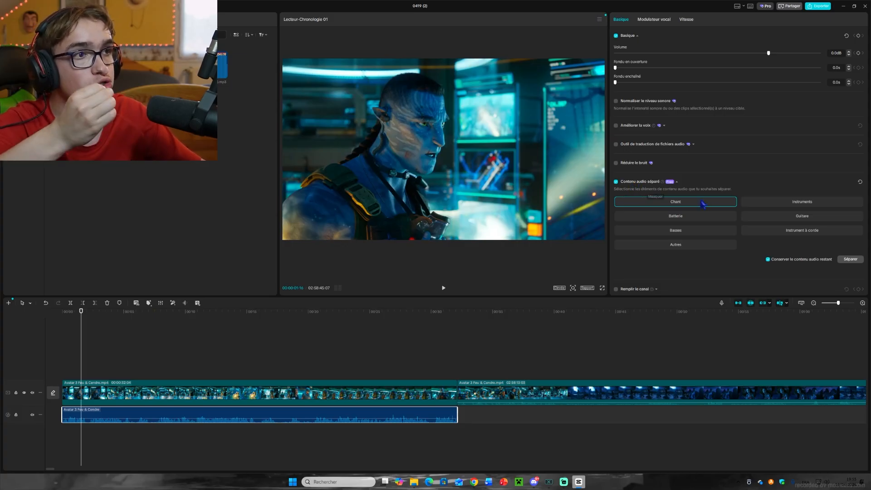
left_click(852, 259)
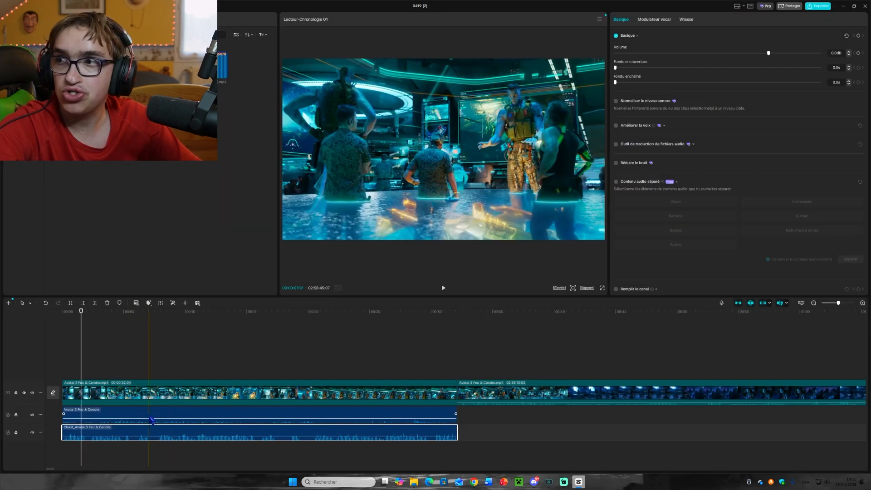
left_click(278, 413)
key("Delete")
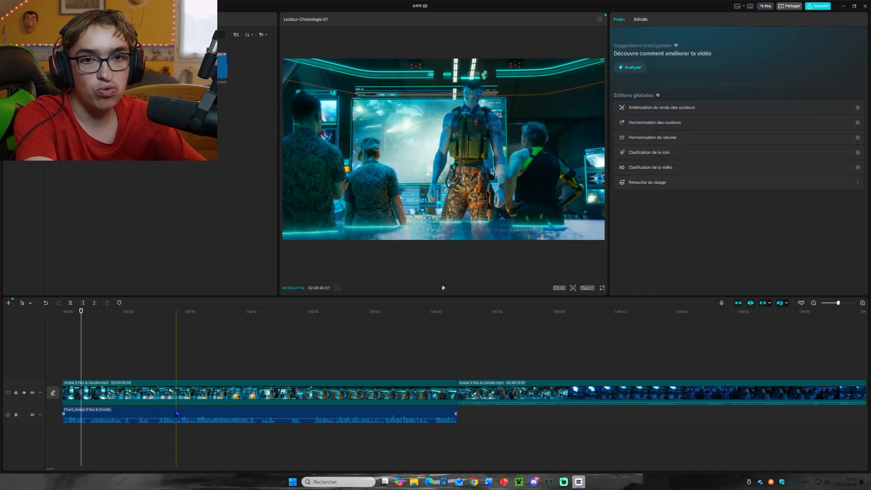
- Normalize the loudness of the vocal track and raise its volume to 3.5 dB
left_click(159, 414)
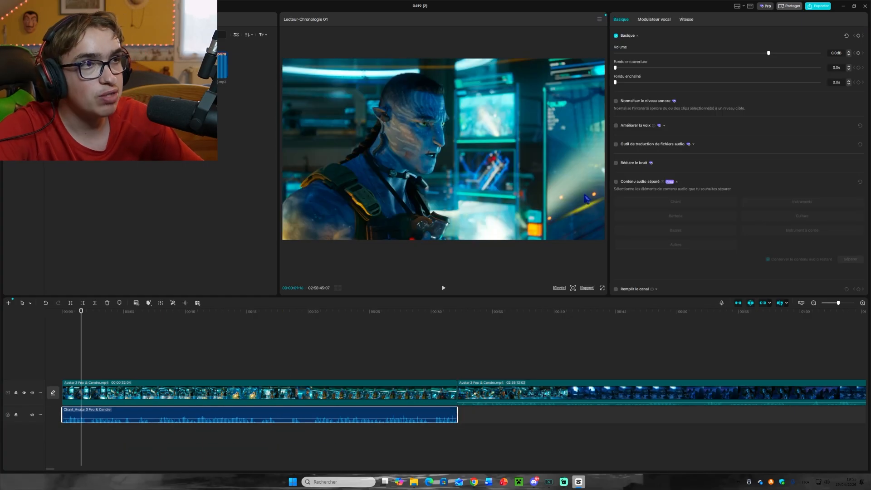
left_click(616, 101)
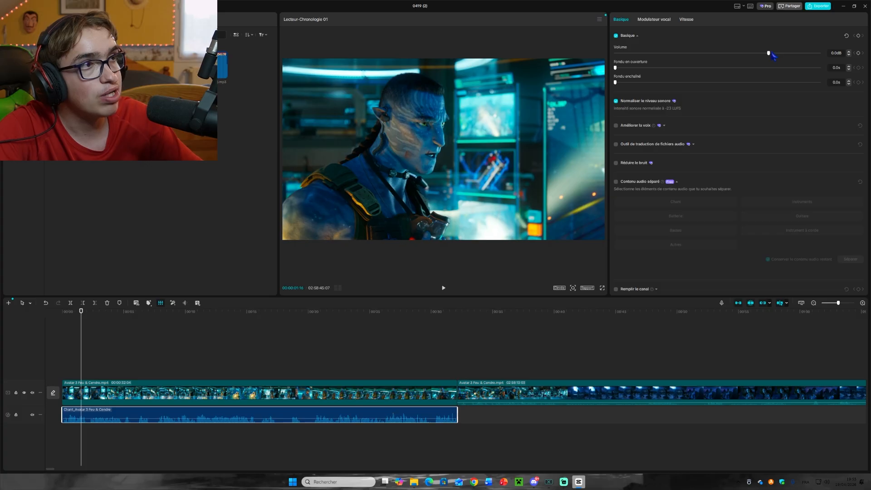
left_click_drag(768, 53, 779, 54)
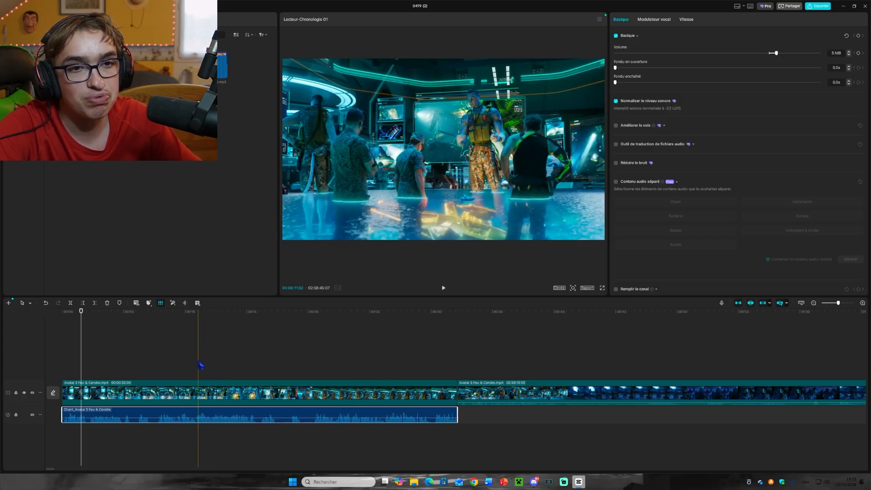
- Trim the first few frames off the first film clip and line its vocal track up with the new start
left_click_drag(187, 360, 118, 454)
scroll(43, 370, "up", 5)
key("ctrl+b")
key("Delete")
left_click_drag(196, 415, 111, 416)
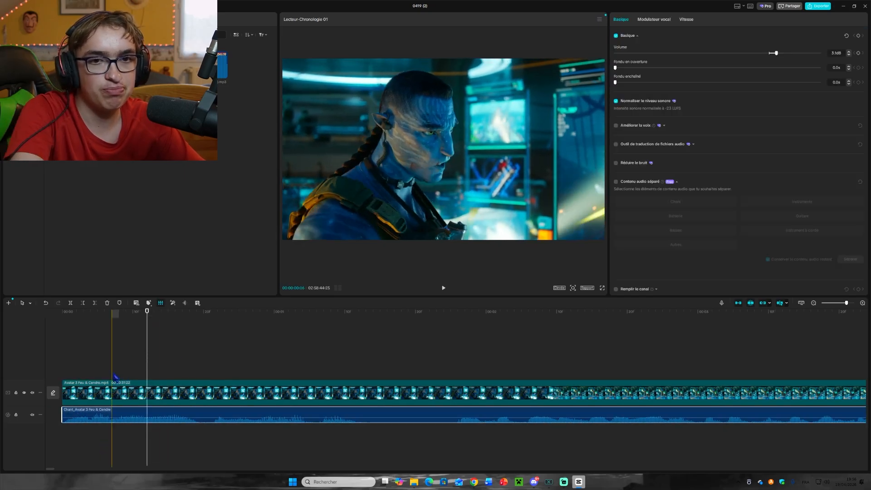
left_click(60, 438)
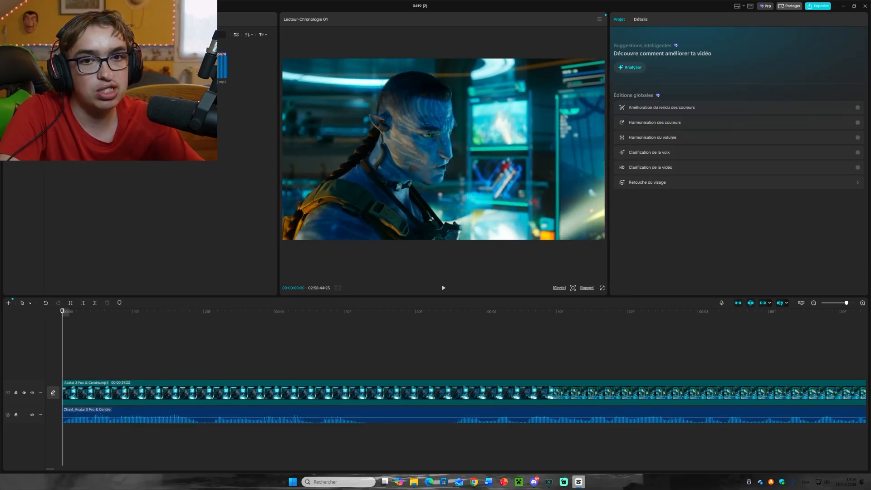
key("space")
- Try the Micro cassé and Original voice filters on the vocal track and keep Voix plus nette
left_click(659, 19)
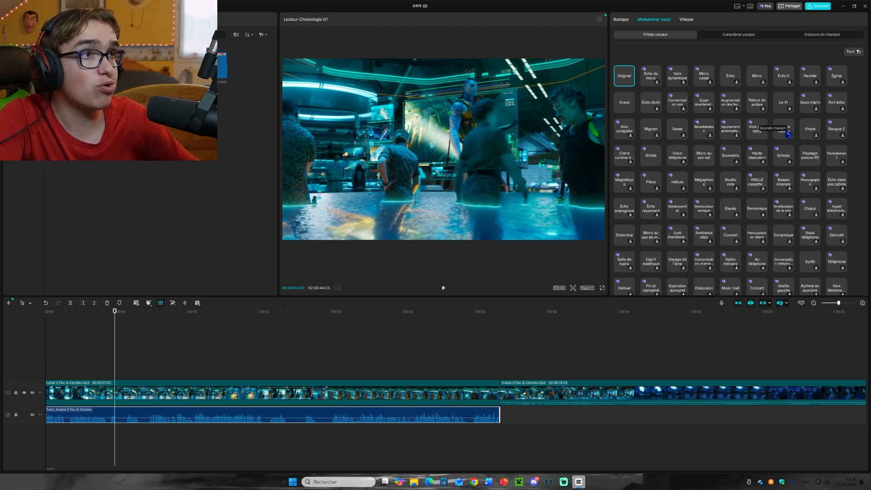
left_click(706, 78)
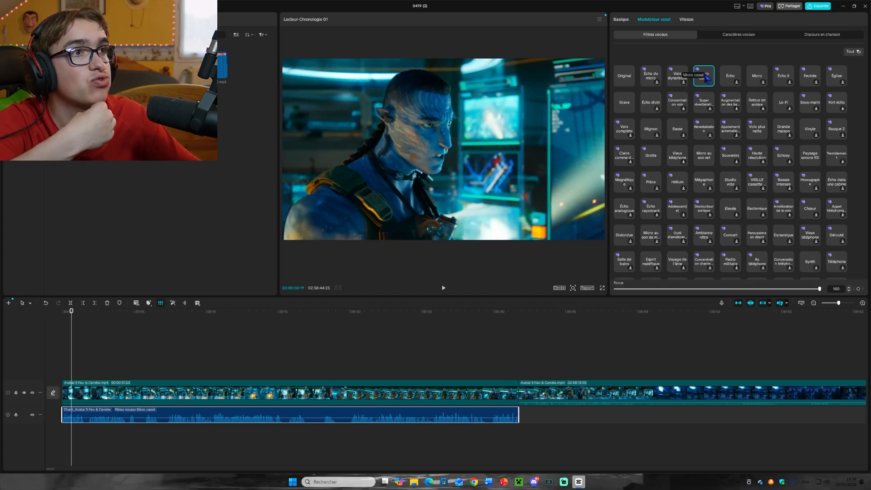
left_click(756, 134)
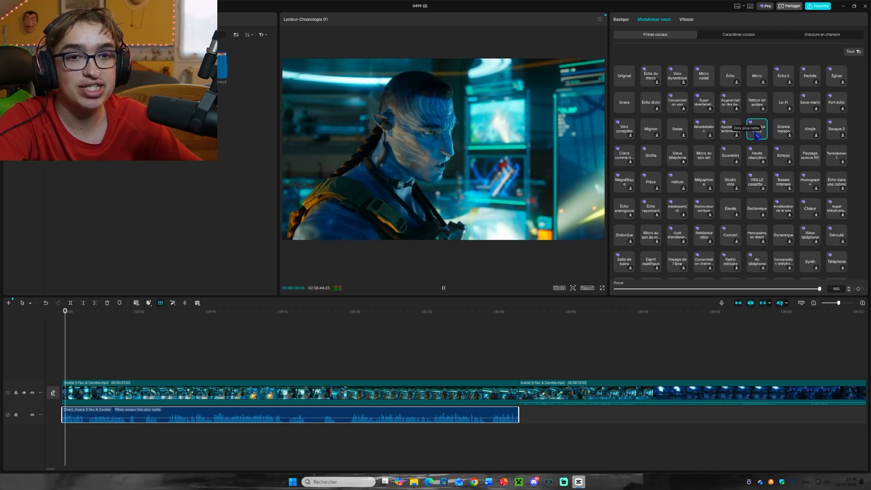
left_click(624, 77)
left_click_drag(89, 365, 82, 365)
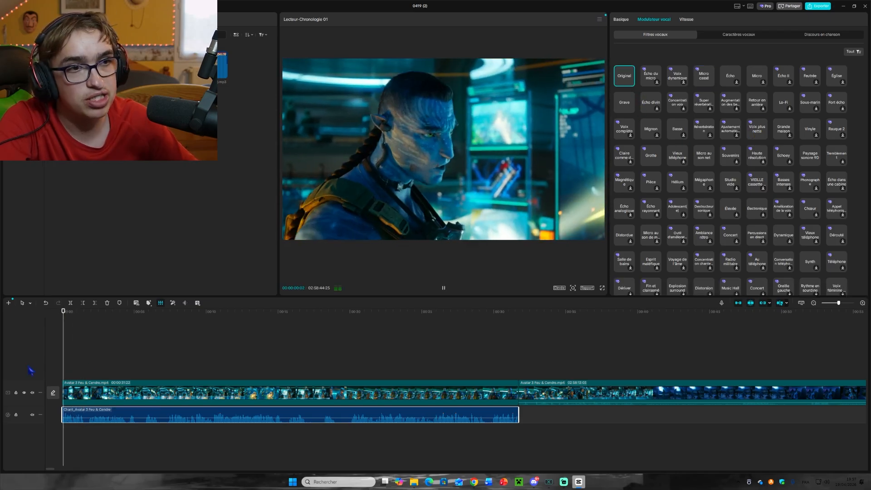
left_click(165, 358)
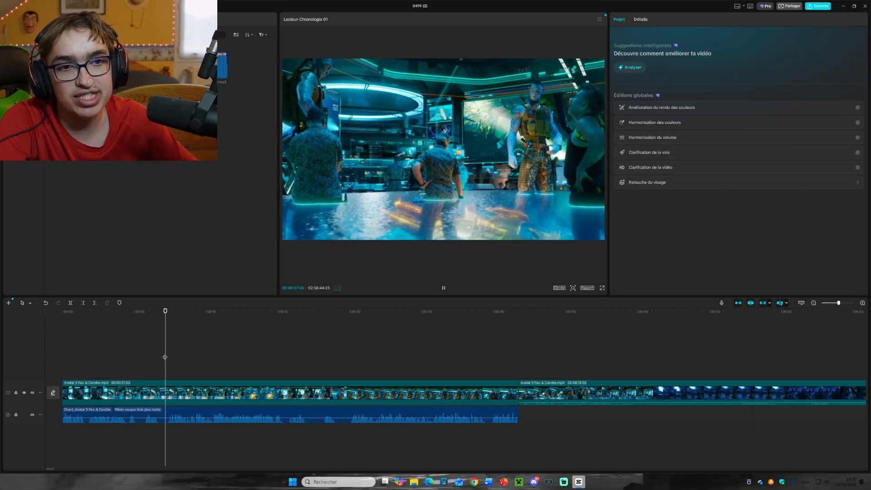
left_click_drag(165, 357, 116, 348)
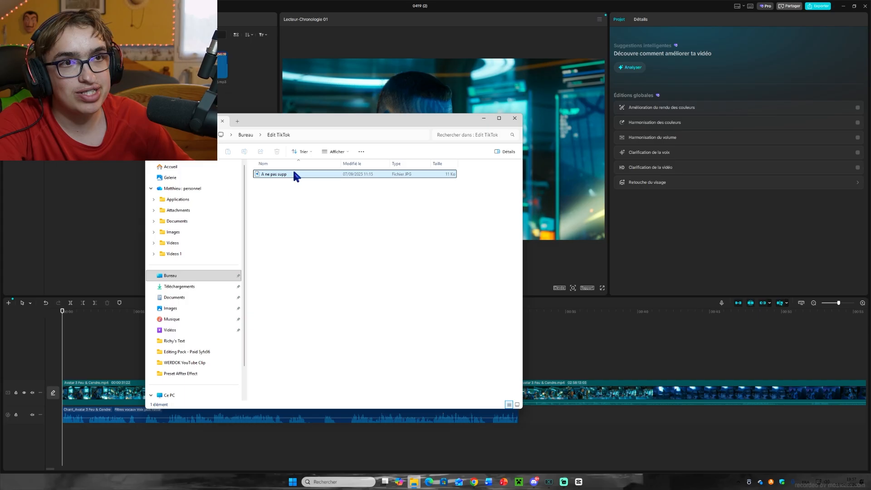
- Import the image A ne pas supp from the Edit TikTok folder above the first clip and extend it to that clip's end
left_click(293, 173)
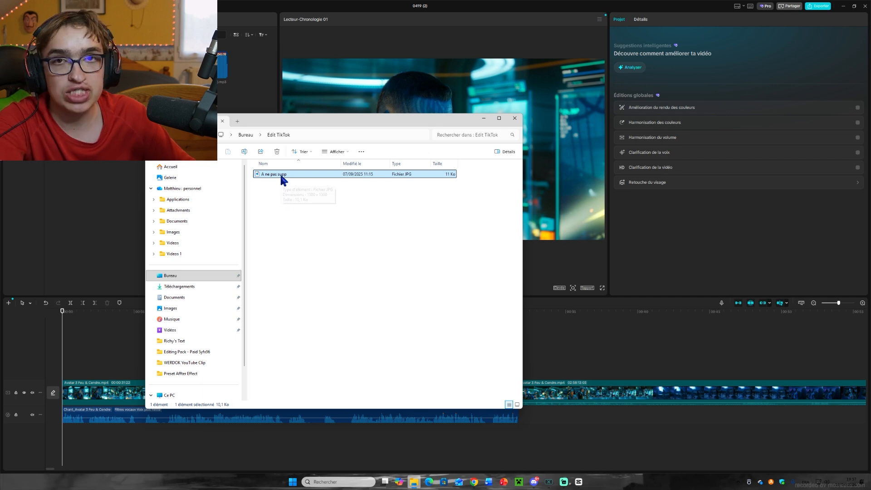
left_click_drag(287, 180, 108, 188)
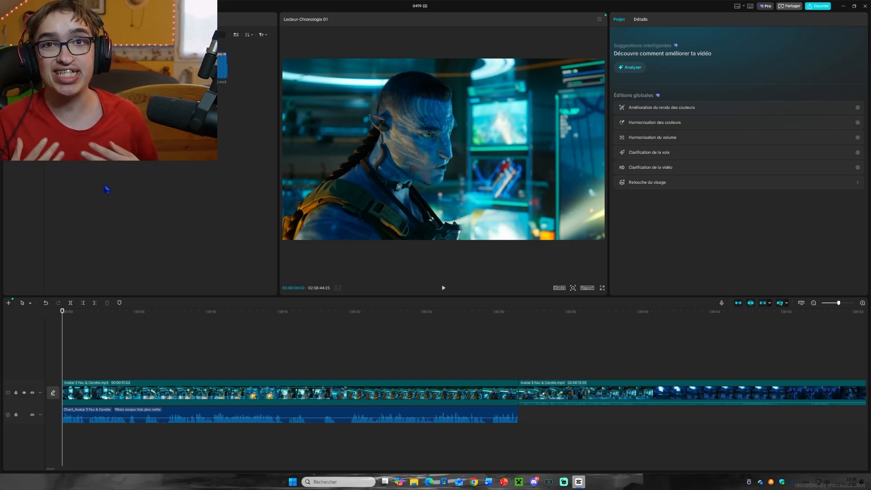
left_click_drag(106, 189, 39, 367)
left_click(105, 348)
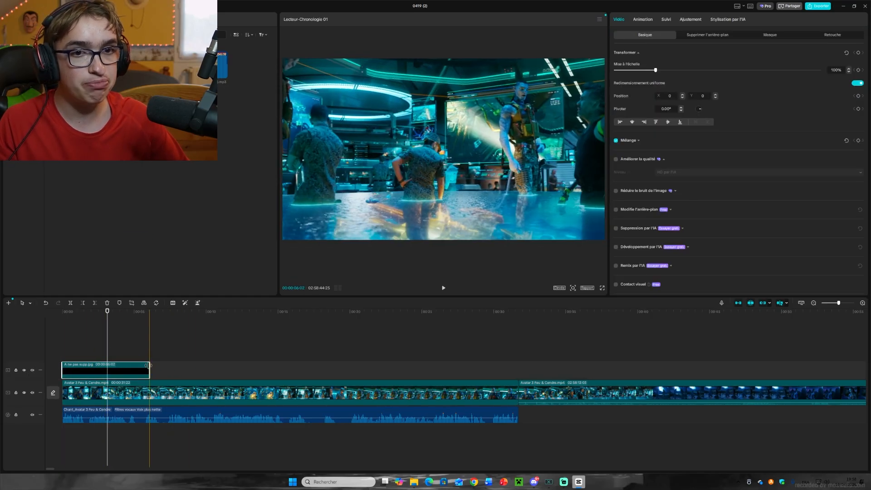
left_click_drag(149, 370, 519, 365)
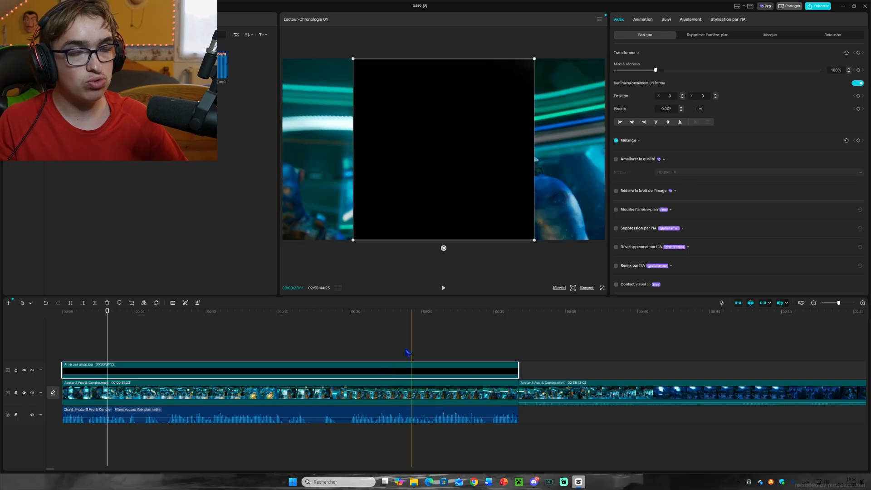
- Set the opacity of the black overlay image to 50% and return to the start of the timeline
left_click(629, 140)
left_click(715, 171)
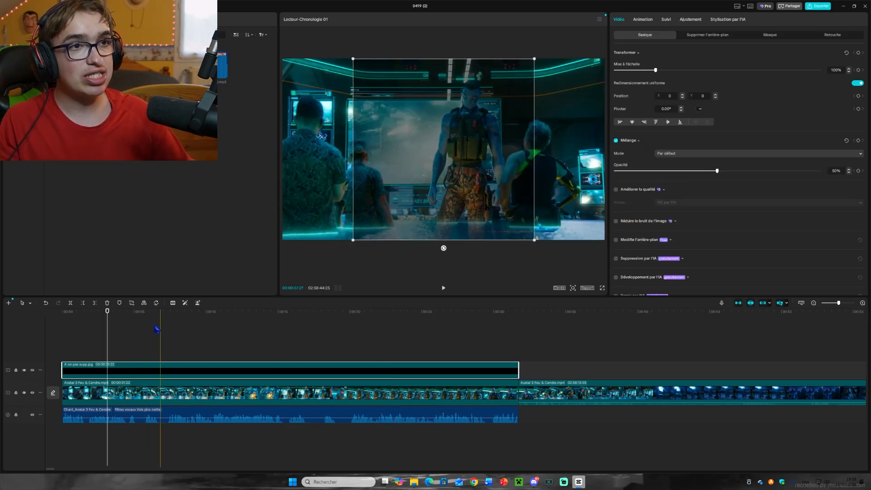
left_click(100, 336)
left_click(59, 335)
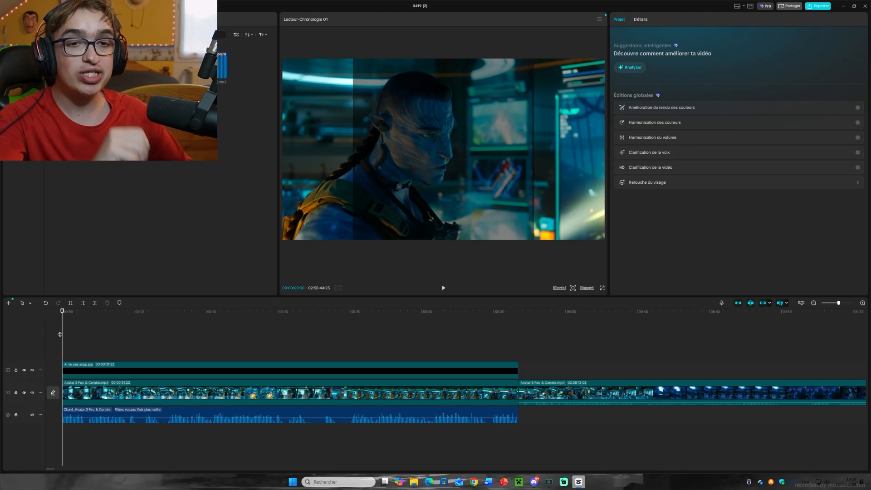
- Shift the first film clip horizontally to X position 387 to reframe its subject within the square overlay
left_click(323, 198)
left_click_drag(323, 198, 360, 128)
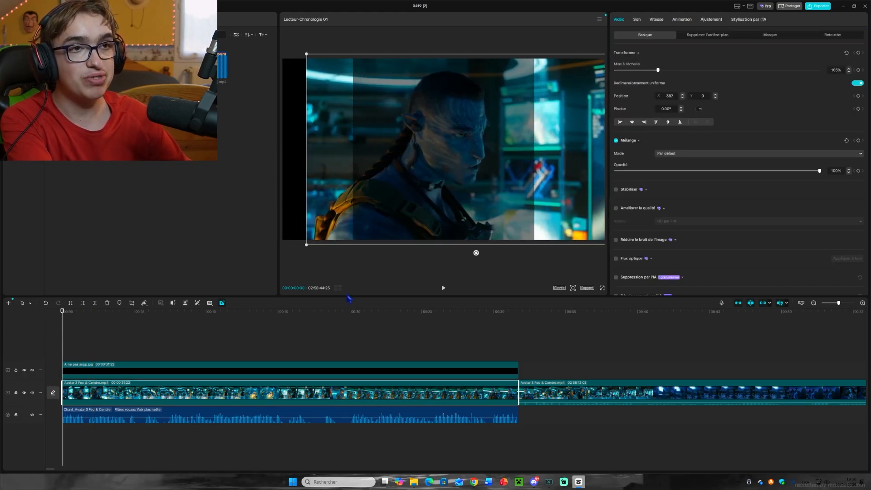
left_click_drag(131, 351, 119, 352)
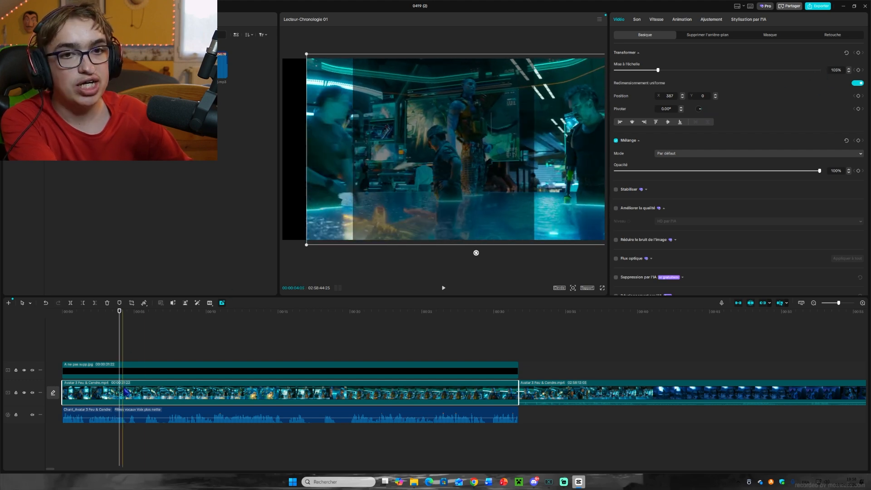
- Find the shot change by stepping frame by frame and split the first film clip at 00:00:12:02
left_click(160, 355)
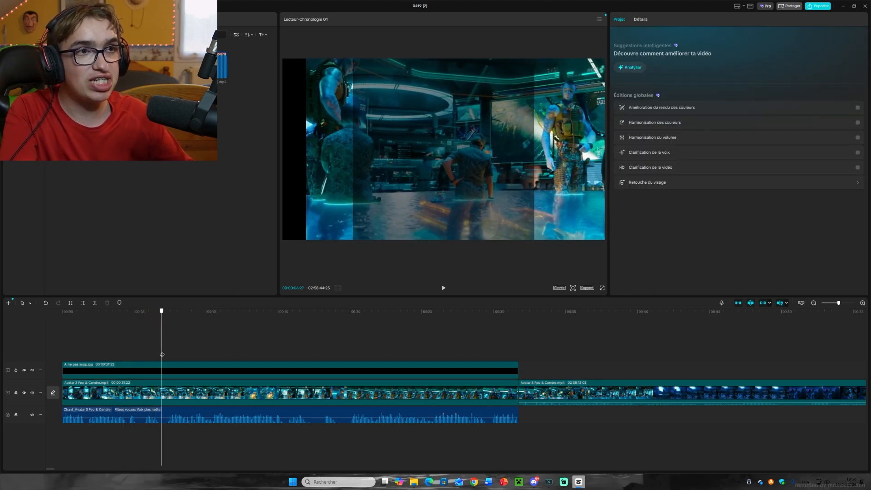
left_click_drag(162, 354, 233, 336)
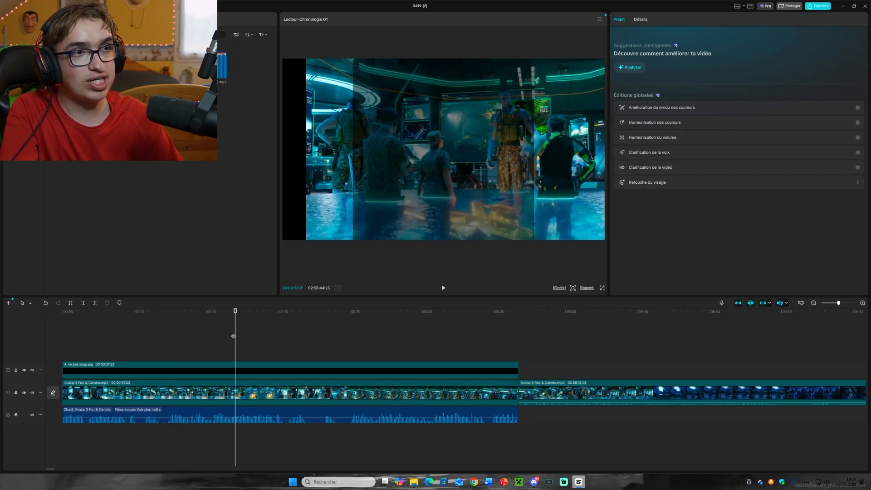
key("Right")
key("Left")
key("Right")
key("Left")
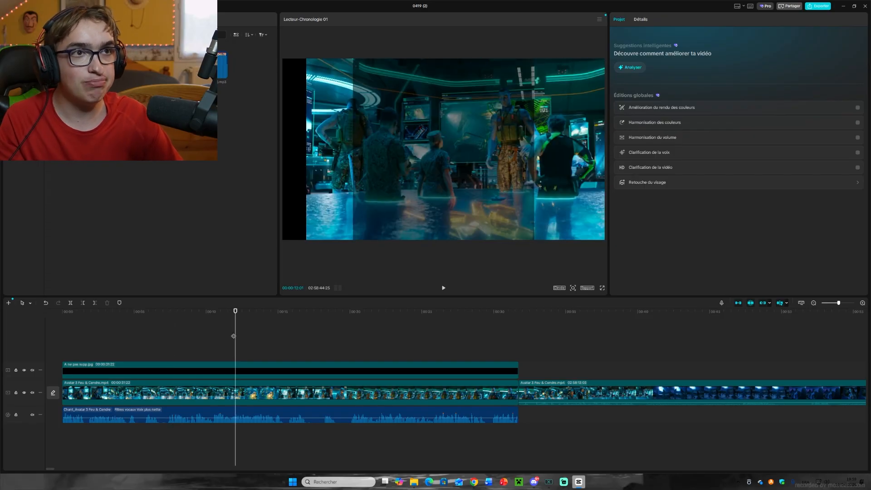
key("Right")
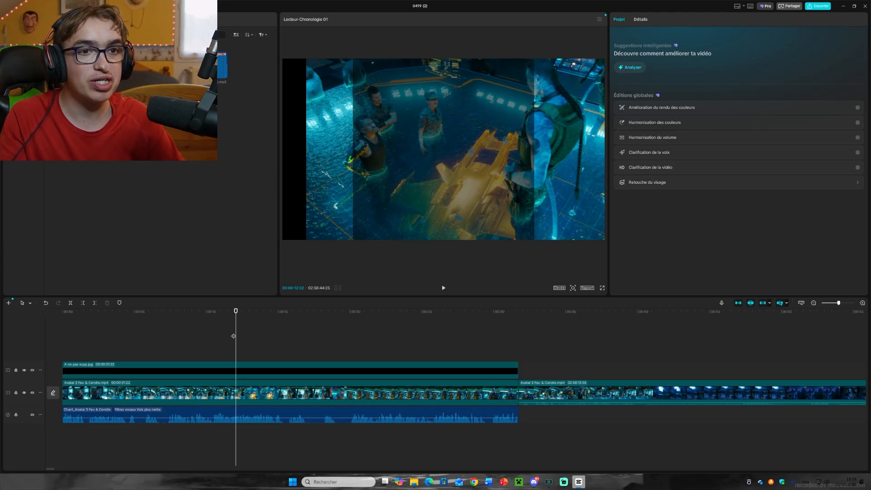
key("Left")
key("Right")
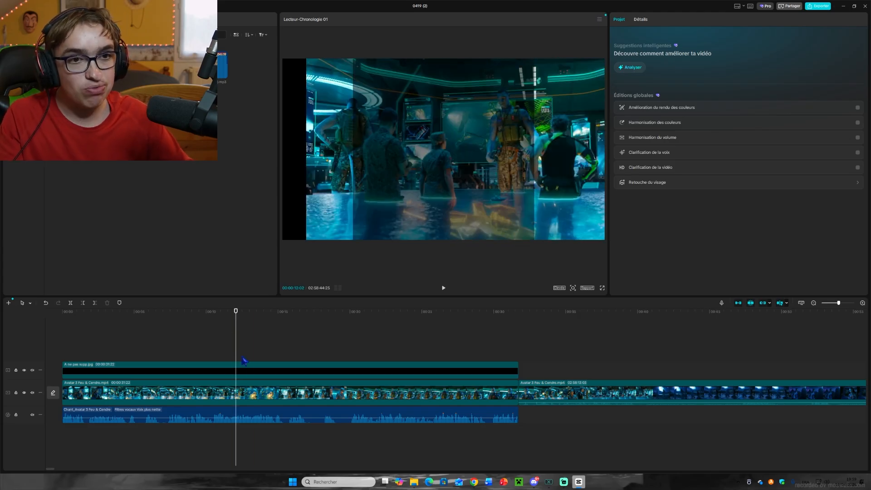
left_click(253, 393)
key("ctrl+b")
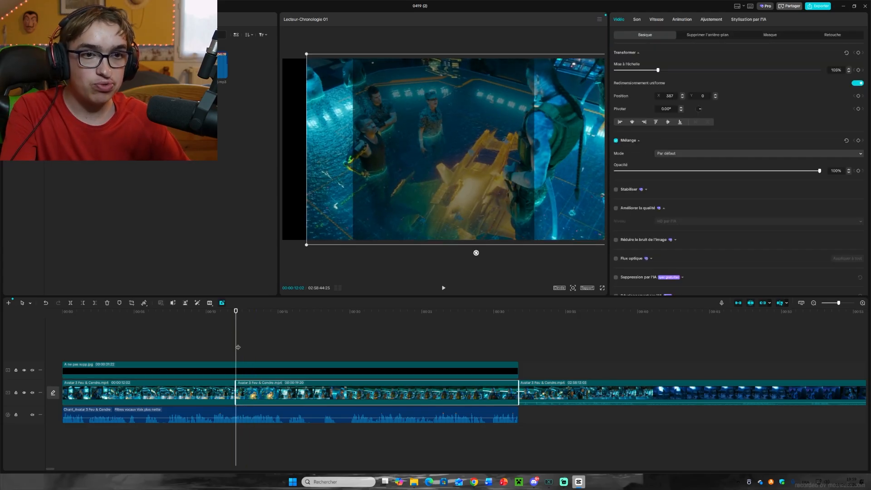
- Keyframe the first film clip's position from 00:00:04:02 to about 5 s so the frame follows the character, and play back the movement
left_click_drag(238, 347, 122, 400)
left_click(122, 399)
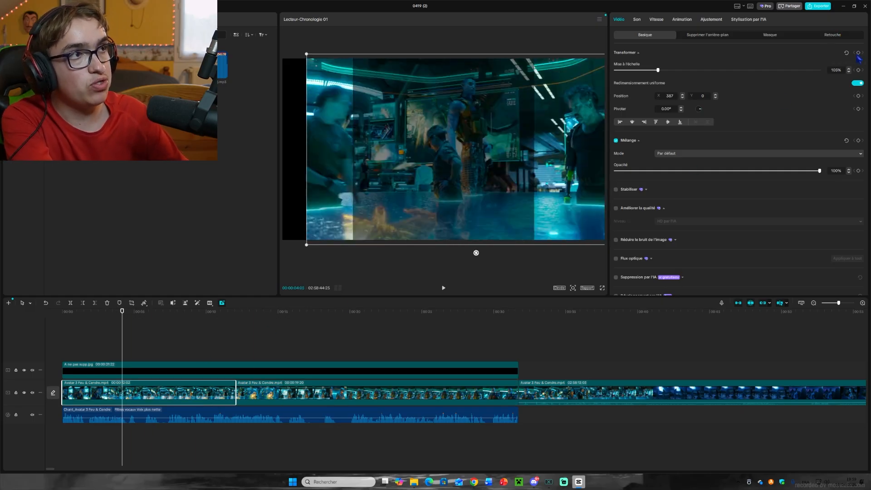
key("space")
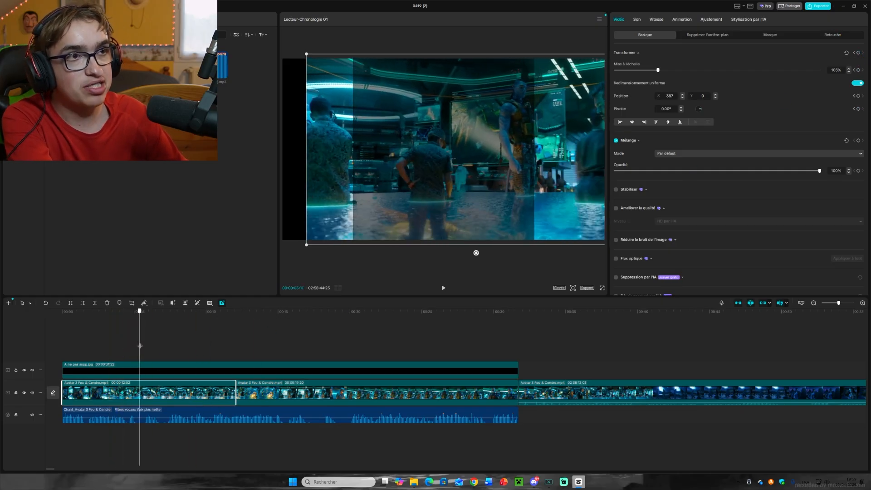
left_click_drag(572, 166, 496, 168)
left_click(117, 341)
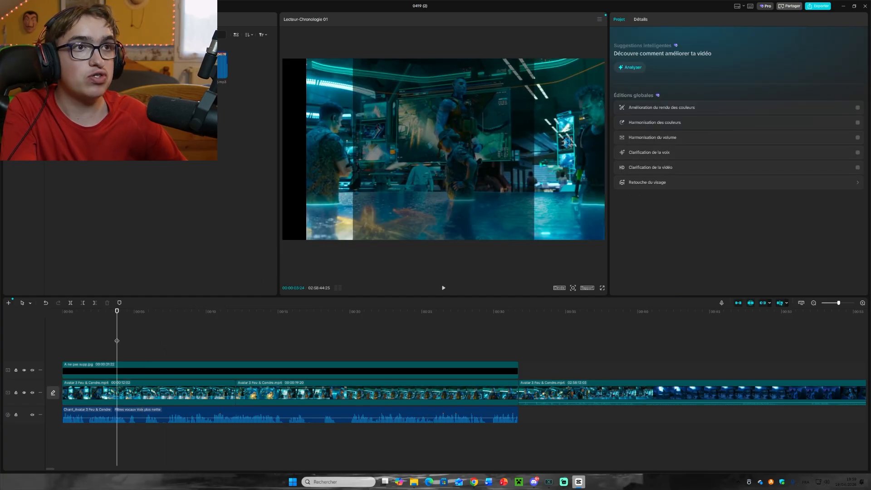
key("space")
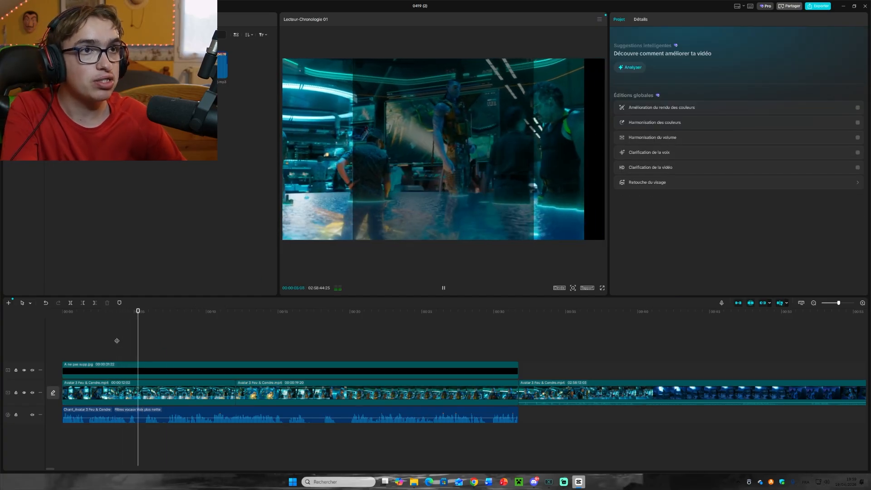
left_click(165, 349)
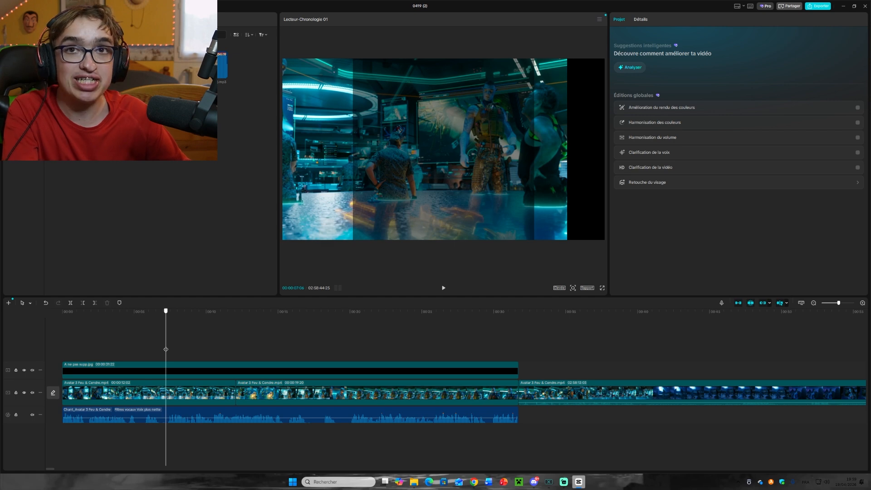
- Split the film clip at the next shot changes, near 15 s and at 00:00:17:29, and shift the new shot horizontally to reframe its subject
left_click_drag(166, 349, 321, 346)
key("ctrl+b")
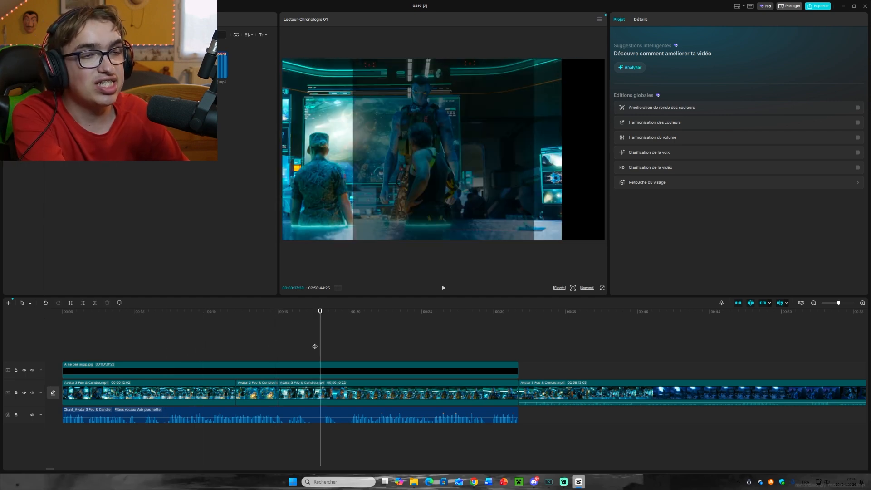
left_click(321, 391)
key("ctrl+b")
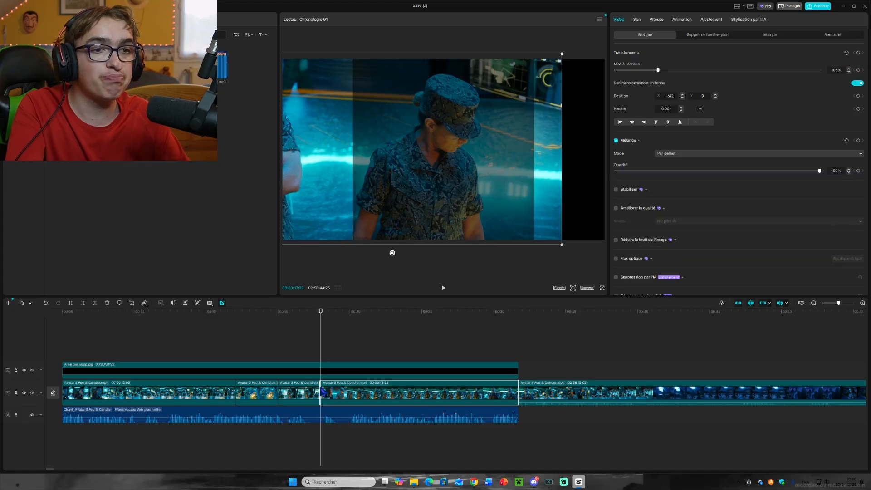
left_click(325, 391)
left_click_drag(315, 209, 424, 208)
- Split the film clip at the shot change at 00:00:19:18 and shift the following shot to X position -720
key("Right")
key("Right")
key("Right")
key("Right")
key("Right")
key("Right")
key("Right")
key("Right")
key("Right")
key("Right")
key("Right")
key("Right")
key("Right")
key("Right")
key("Right")
key("Right")
key("Right")
key("Right")
key("Right")
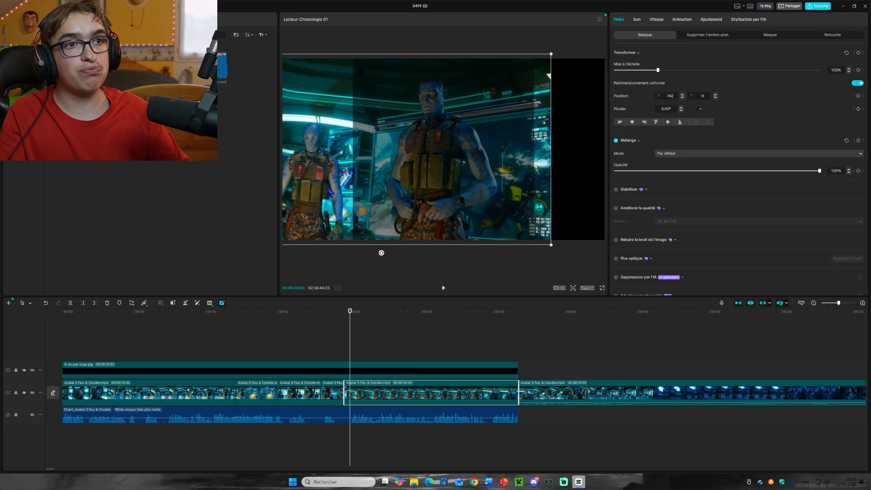
left_click_drag(330, 193, 333, 193)
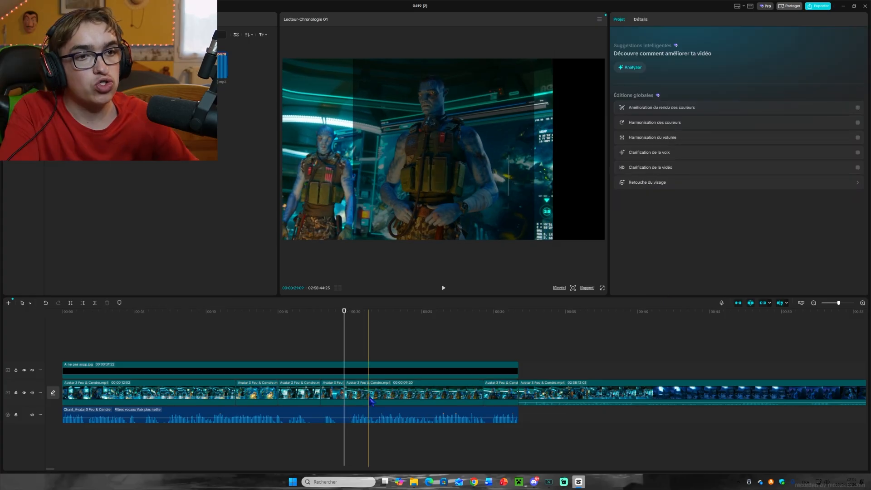
- Track the main character's face in the shot at 00:00:19:18 with a custom Suivi de la caméra and toggle Adapter à la zone de travail
left_click(399, 393)
scroll(793, 185, "down", 5)
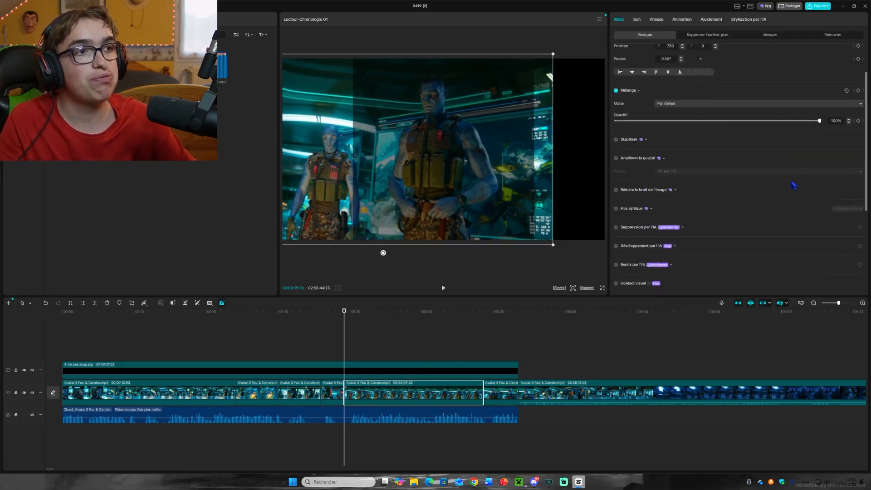
left_click(617, 244)
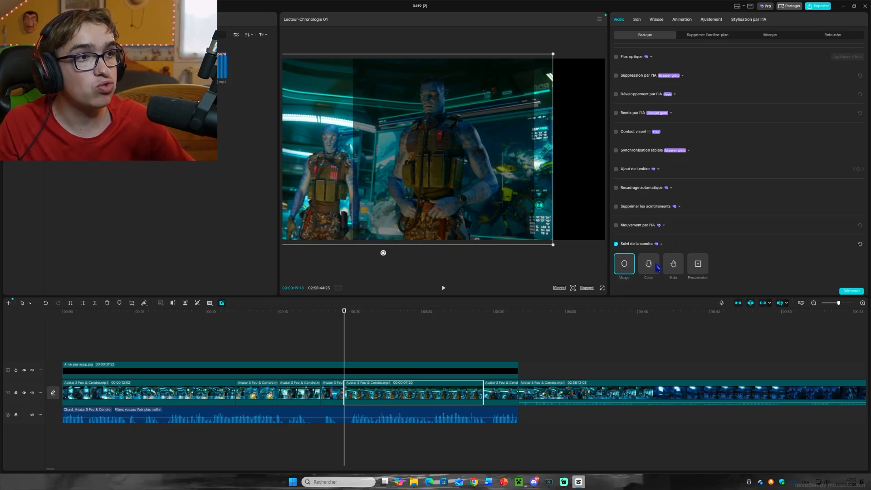
left_click(698, 264)
left_click_drag(390, 155, 439, 99)
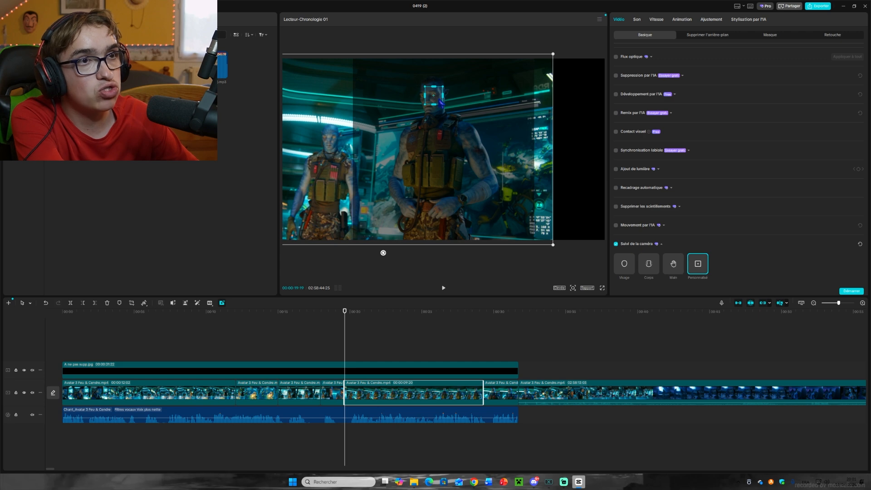
left_click(851, 291)
scroll(716, 243, "down", 1)
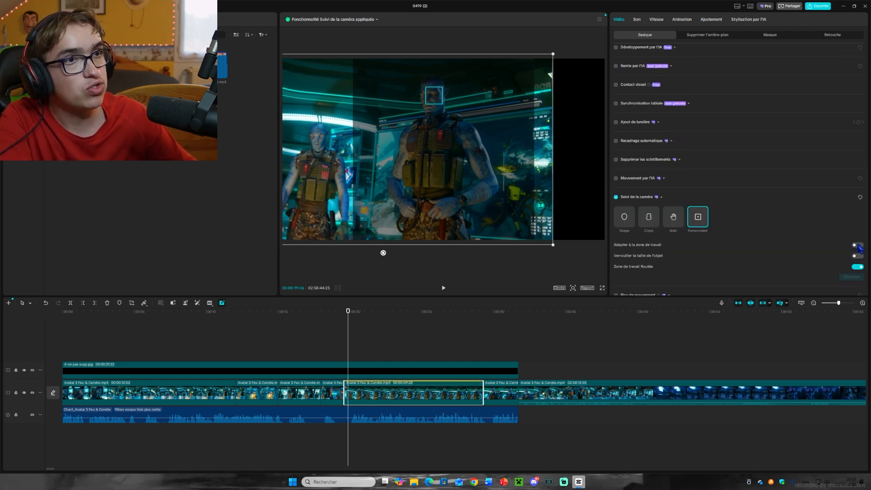
left_click(859, 245)
- Scrub through the reframed shots and delete the black overlay image from above them
left_click(480, 333)
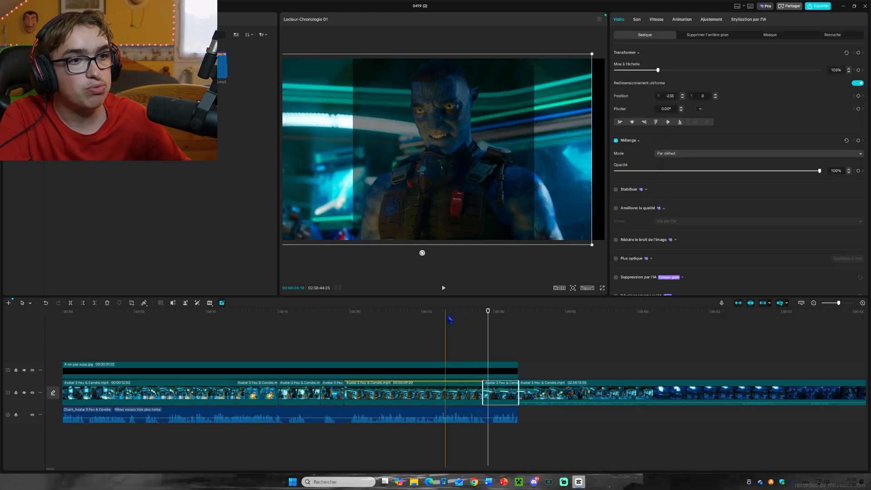
left_click(318, 345)
left_click_drag(319, 345, 371, 344)
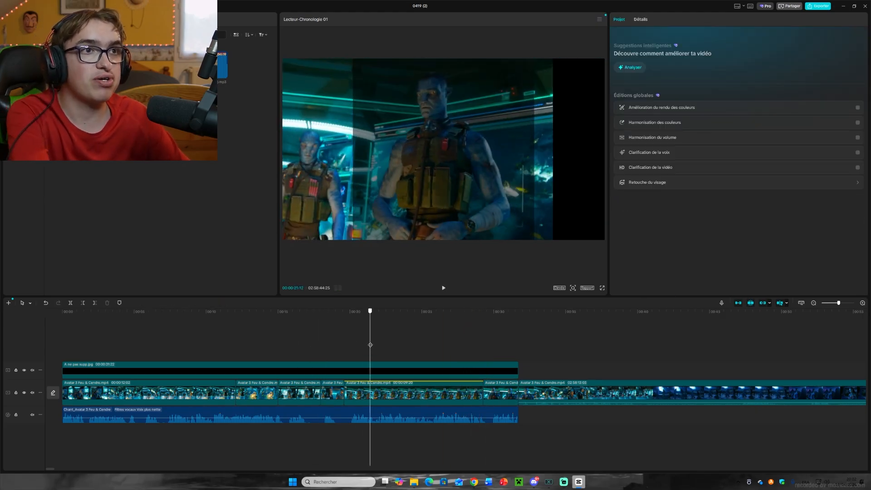
left_click(352, 372)
key("Delete")
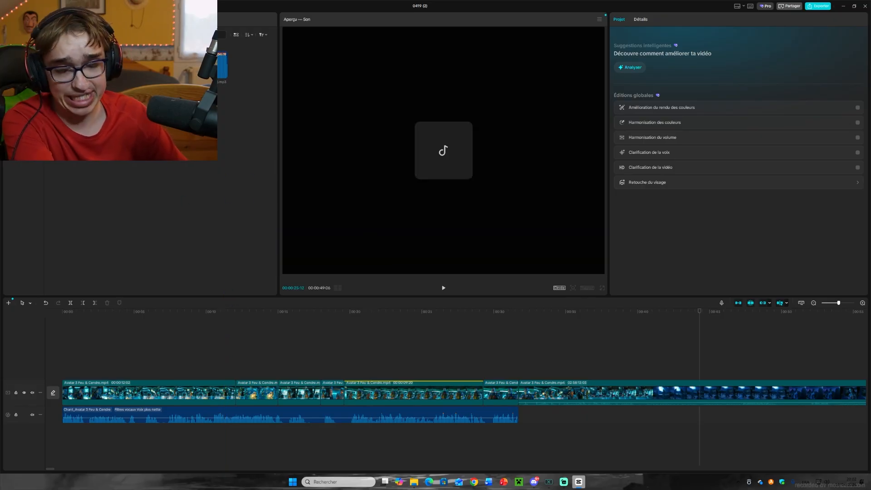
- Add Golden Brown - The Stranglers (slowed + reverb).mp3 below the dialogue at the timeline start and separate its vocals
left_click_drag(213, 68, 325, 437)
key("Delete")
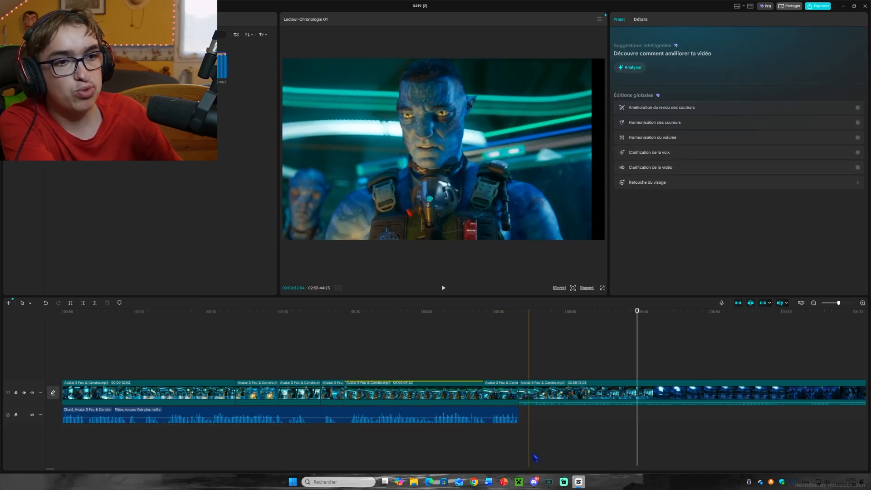
left_click_drag(278, 135, 525, 442)
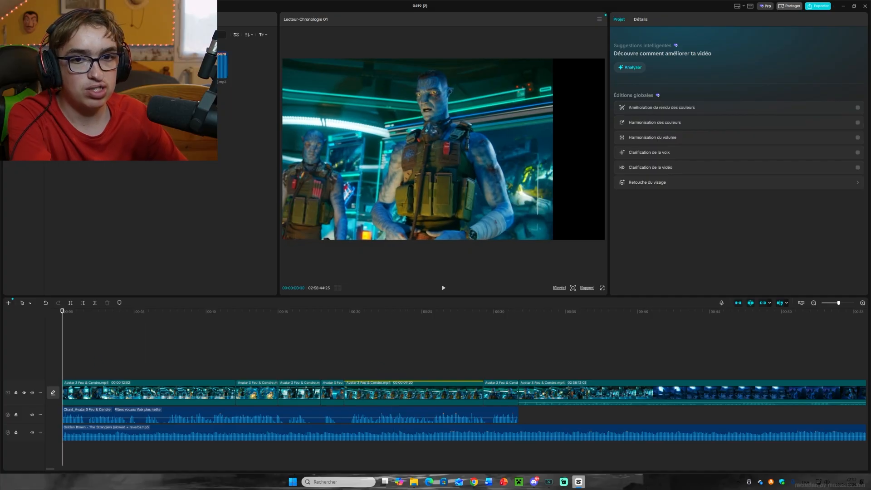
left_click(845, 257)
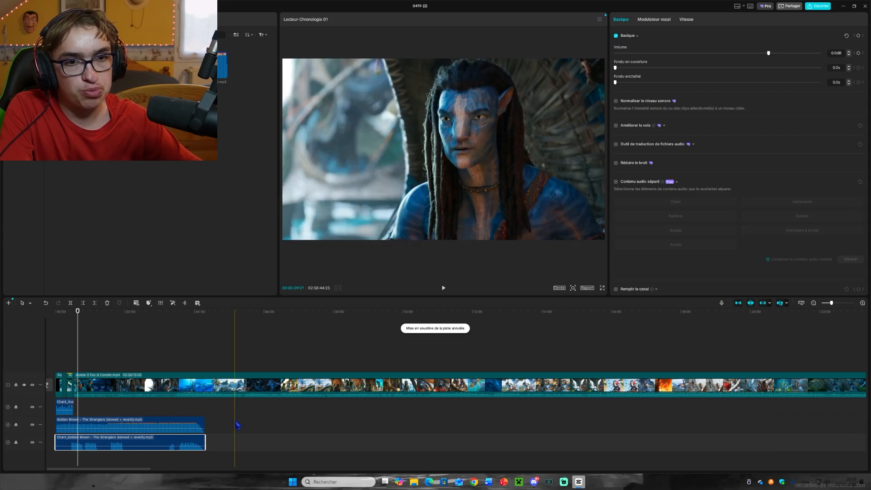
- Paste a spare copy of the music and its separated vocals at about 10 minutes on the timeline
left_click(418, 433)
key("ctrl+v")
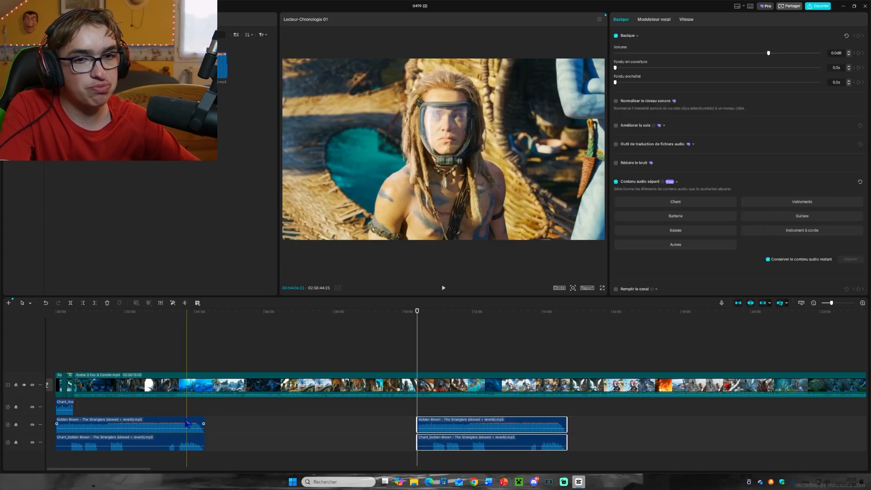
left_click(122, 407)
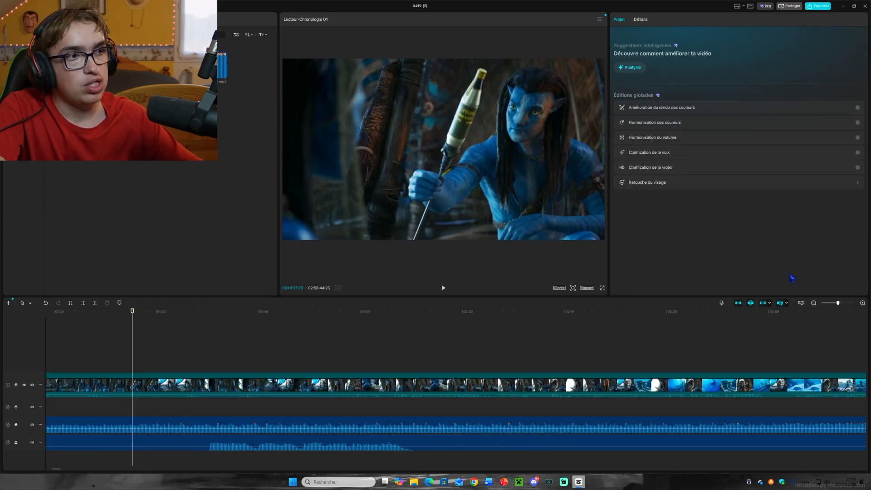
- Locate the wanted music passage by listening, cut the first music clip there, and delete its earlier part and separated vocals
mouse_move(839, 303)
left_mouse_down()
mouse_move(830, 303)
mouse_move(840, 304)
left_mouse_up()
key("space")
left_click(90, 341)
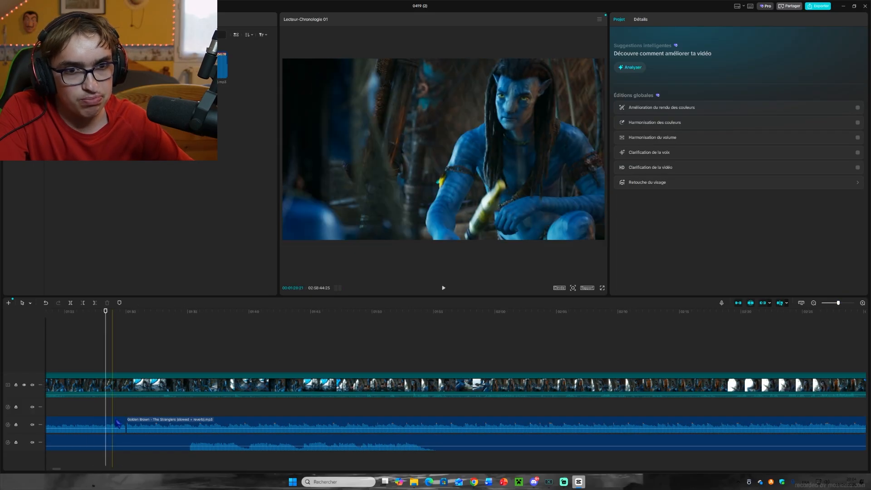
left_click(146, 440)
key("Delete")
left_click(120, 430)
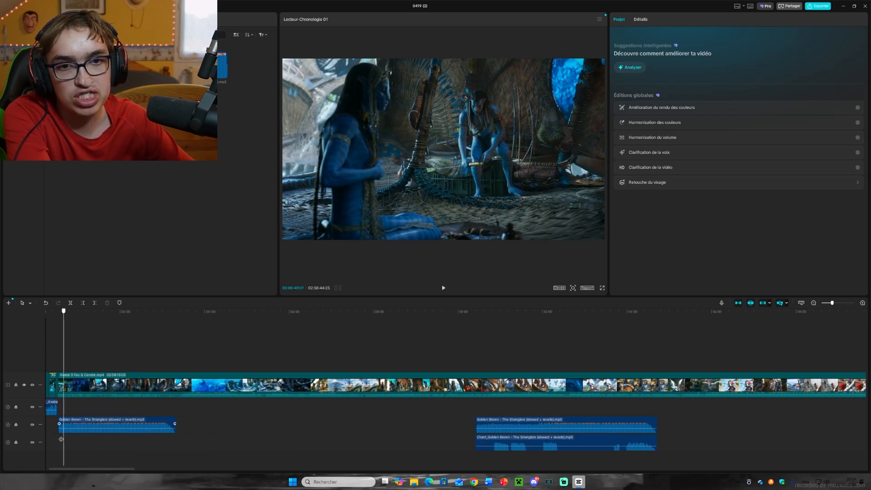
- Align the music passage with 00:00:31:12 near the dialogue's end, check it by playback, and extend the music back to the timeline start
left_click(840, 301)
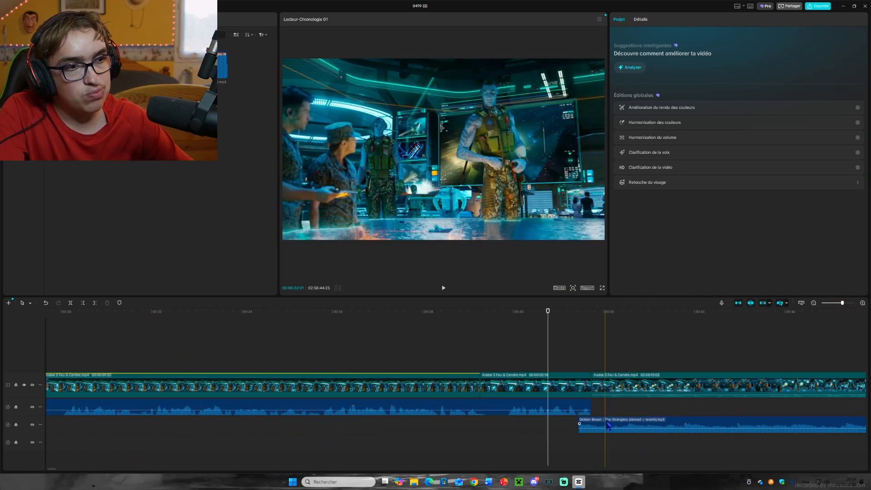
mouse_move(607, 425)
left_mouse_down()
mouse_move(620, 424)
mouse_move(592, 425)
left_mouse_up()
left_click(554, 428)
key("space")
key("space")
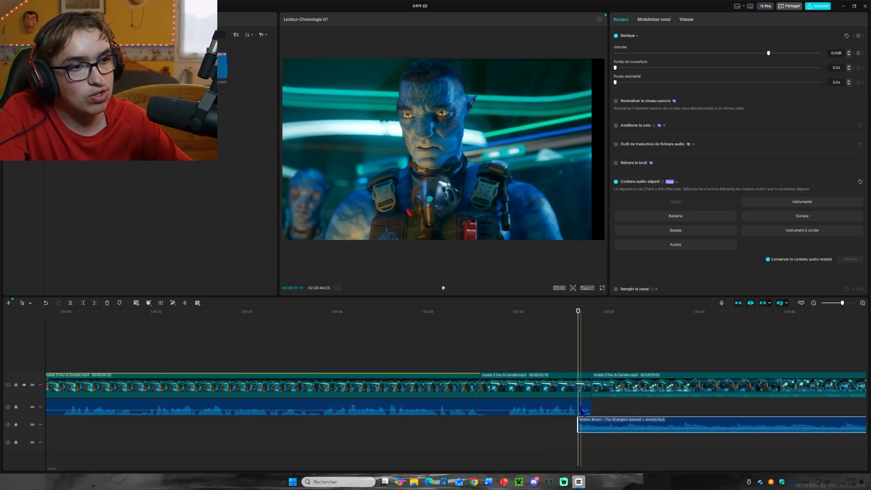
left_click(569, 440)
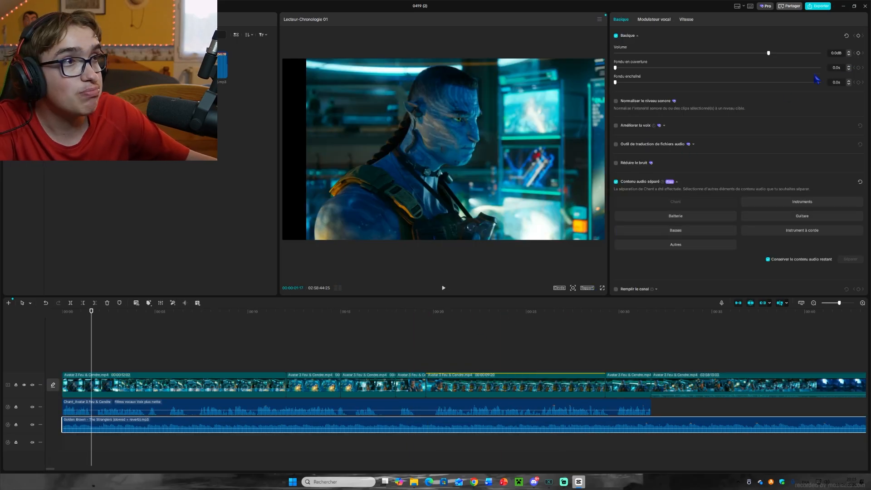
- Set the music clip's speed to 0.80x, turn on Modifier la hauteur du contenu audio, and listen to it from about 11 s
left_click(686, 19)
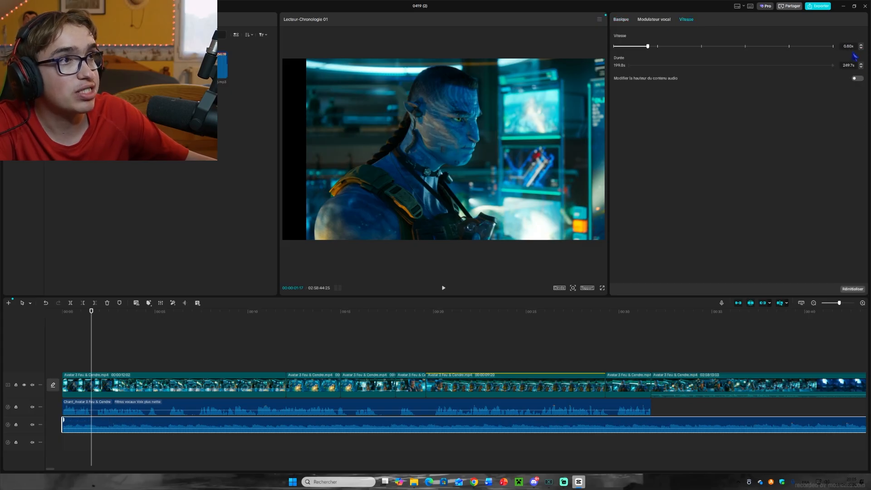
left_click(858, 79)
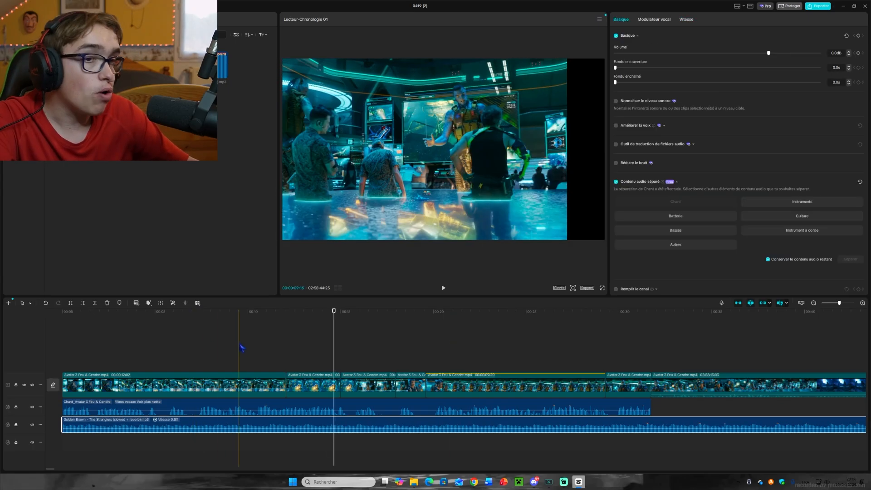
left_click(268, 340)
key("space")
left_click(279, 426)
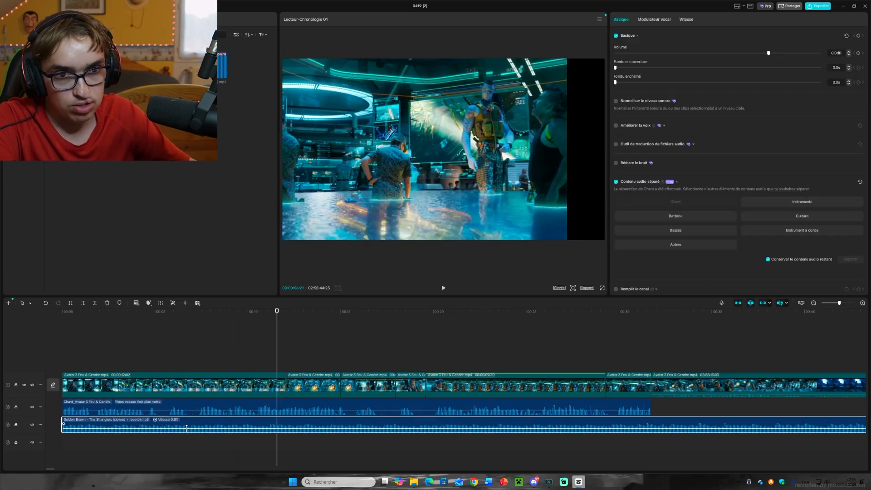
- Apply the Souvenirs voice filter to the Golden Brown music clip, comparing it with Original during playback
left_click(648, 22)
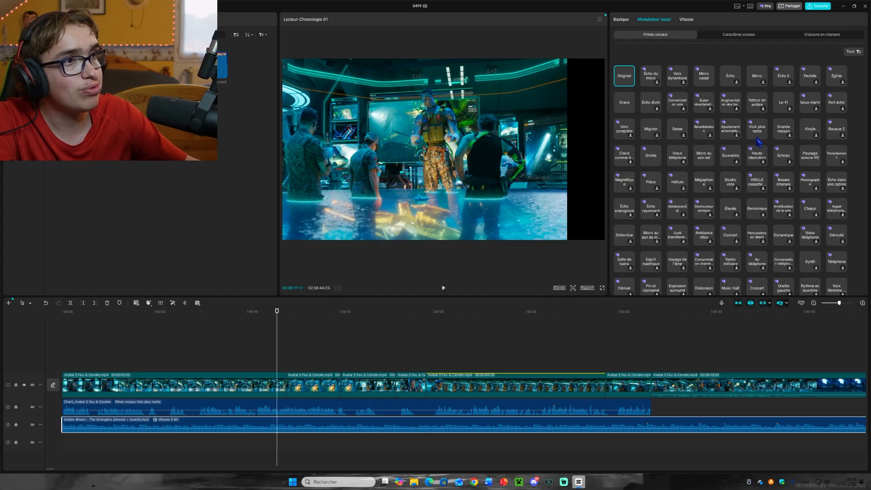
left_click(730, 155)
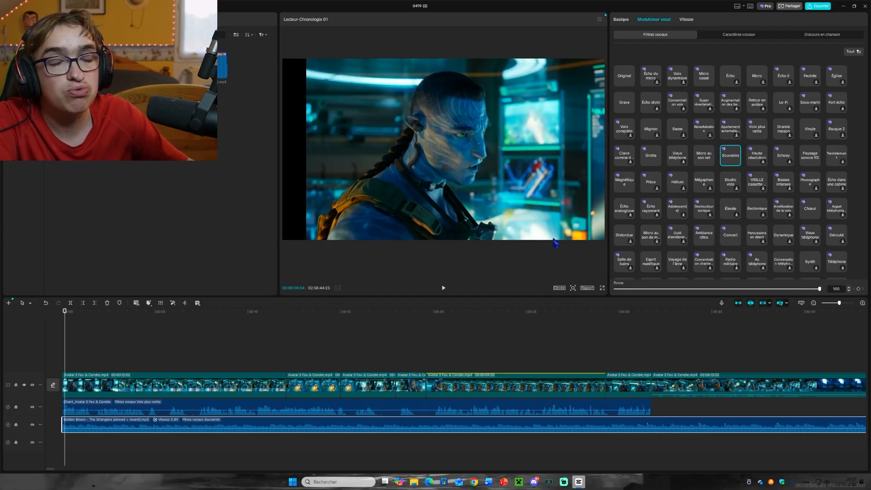
left_click_drag(618, 359, 353, 369)
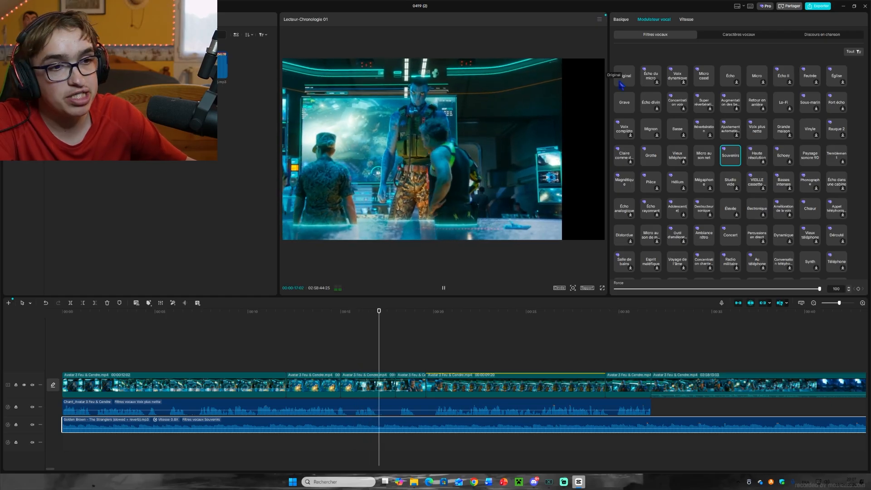
key("space")
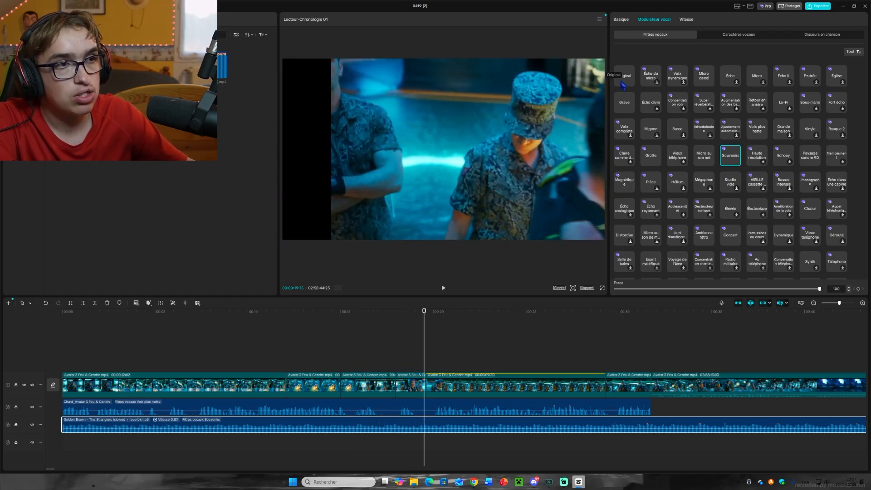
left_click(623, 77)
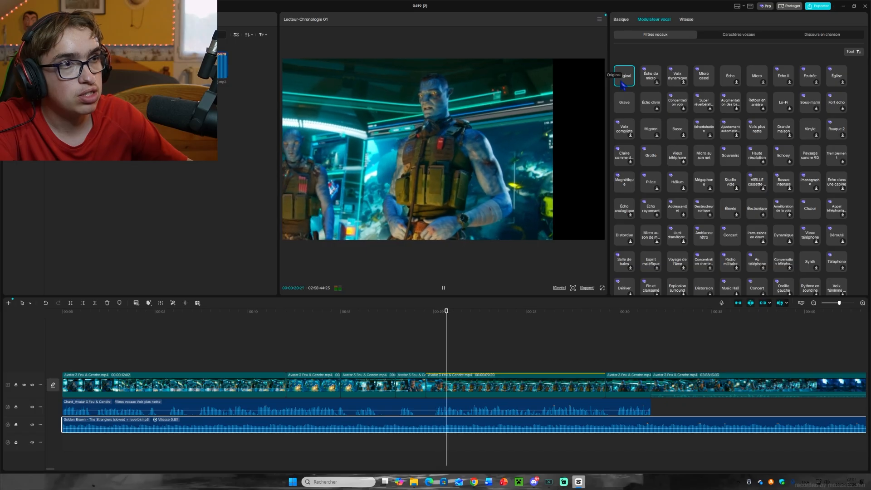
left_click(731, 155)
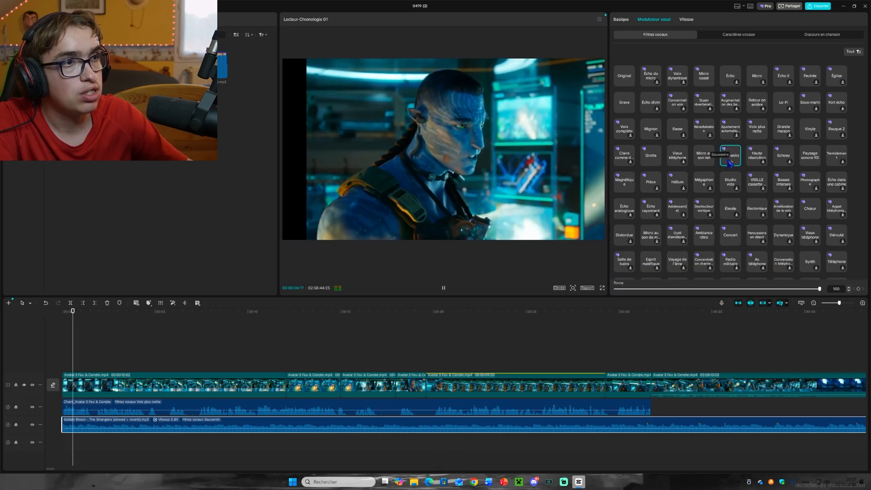
- Keyframe the music's Souvenirs filter Force from 100 down to 0 just before the dialogue ends at about 31 s, and check by playback
mouse_move(638, 345)
left_mouse_down()
mouse_move(630, 346)
mouse_move(633, 358)
mouse_move(647, 357)
left_mouse_up()
left_click(660, 425)
left_click_drag(820, 289, 610, 296)
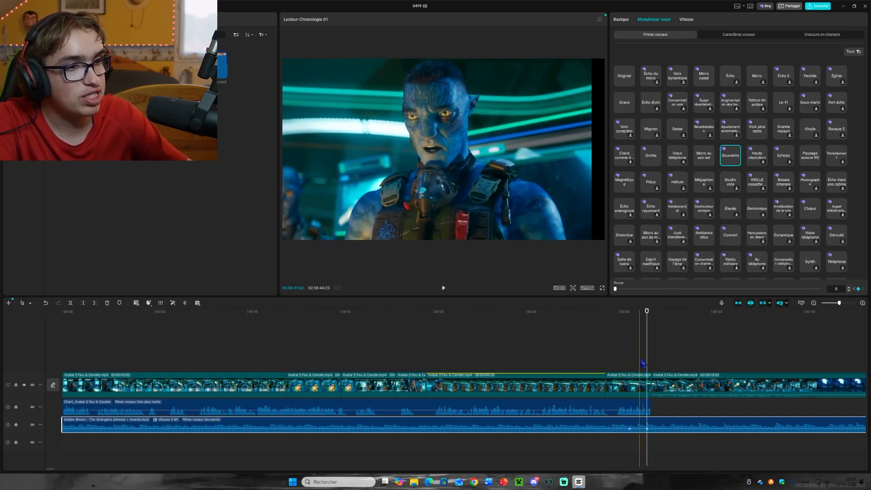
left_click(622, 356)
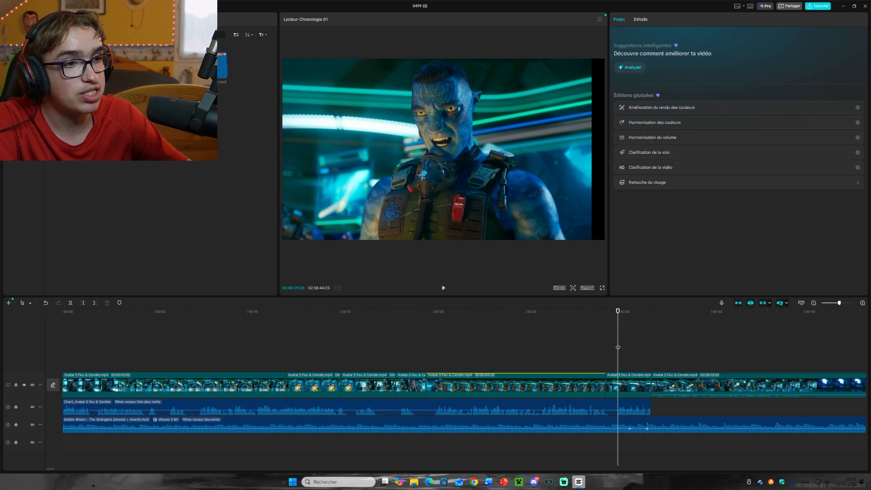
key("space")
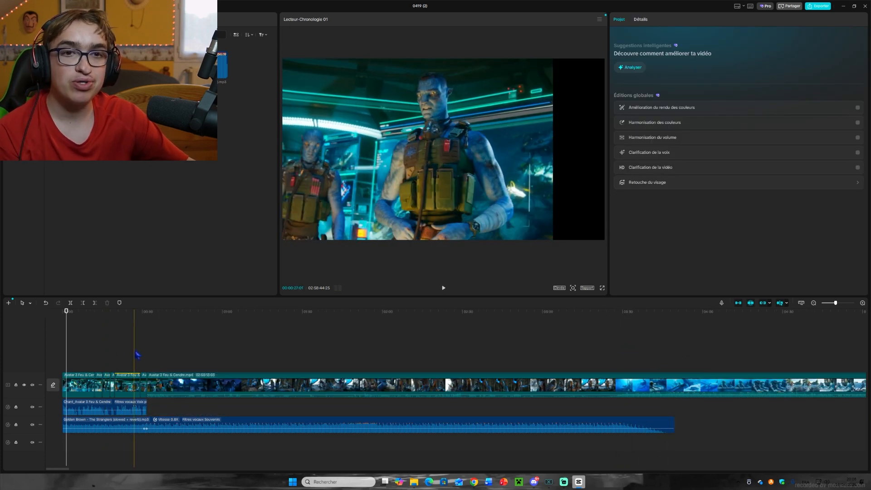
- Cut the film at about 00:00:31:12, delete the short leftover of the final dialogue shot, and check the transition by playback
left_click_drag(120, 354, 146, 354)
scroll(119, 355, "up", 5)
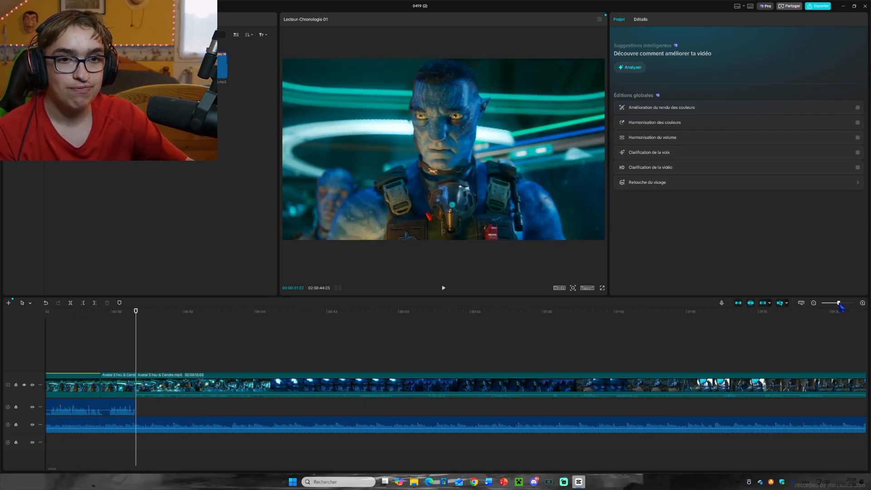
left_click(130, 344)
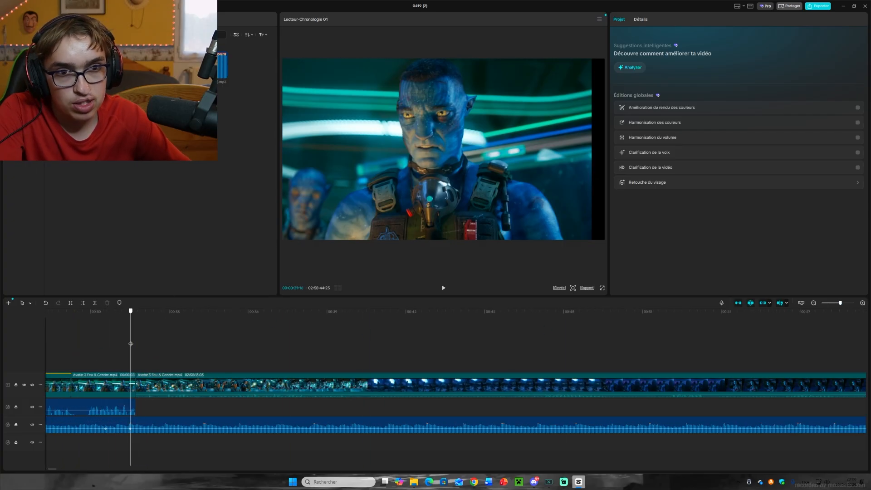
key("ctrl+b")
key("Delete")
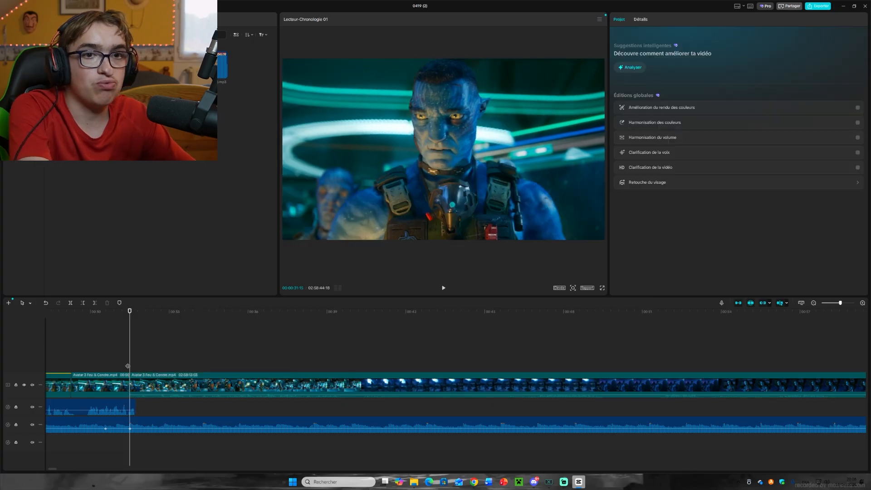
left_click(119, 365)
key("space")
left_click(131, 365)
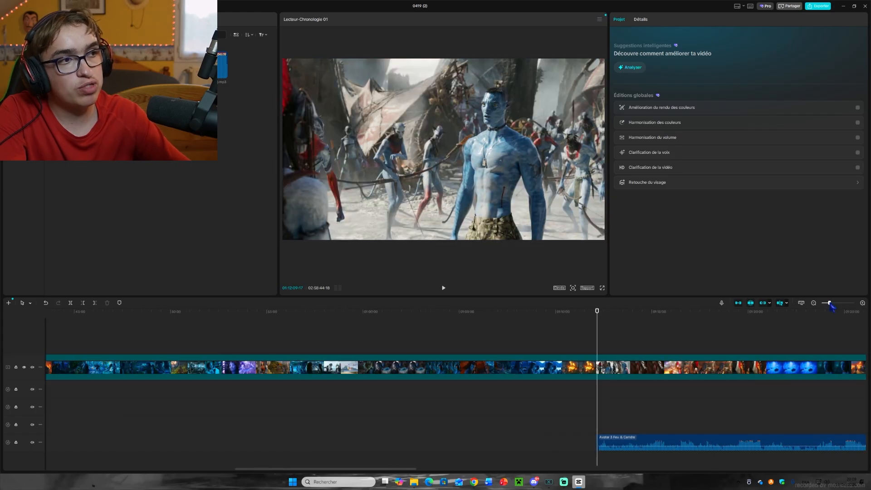
- Remove the excess separate film audio, keeping a dialogue excerpt of about 5 s placed just after the first vocals
left_click_drag(586, 423, 337, 448)
key("Delete")
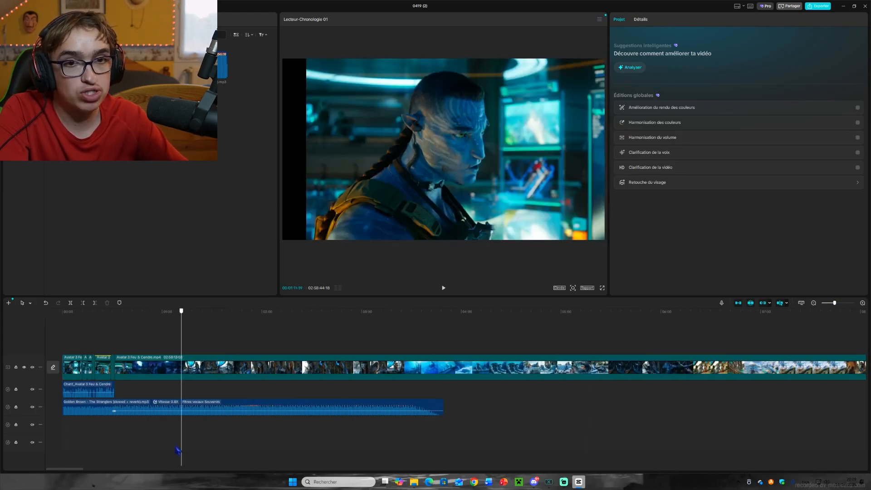
left_click(118, 442)
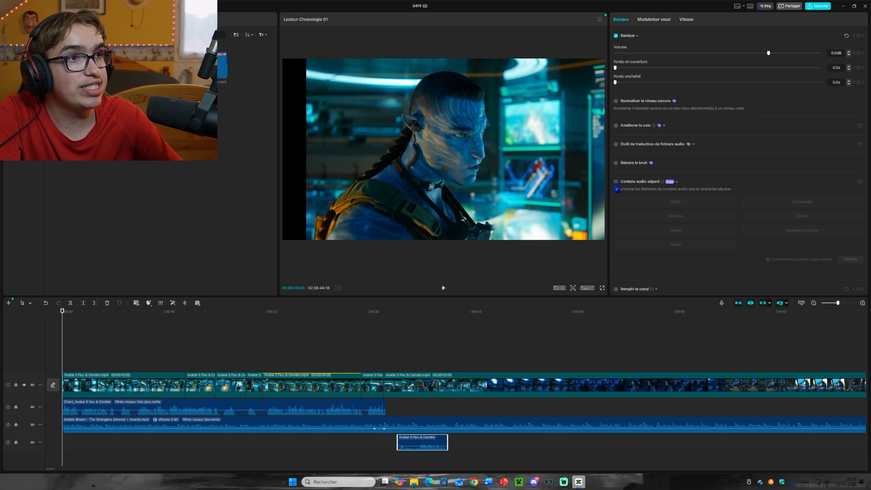
- Separate the Chant content from the short dialogue excerpt, turn on Normaliser le niveau sonore, and raise its volume
left_click(616, 182)
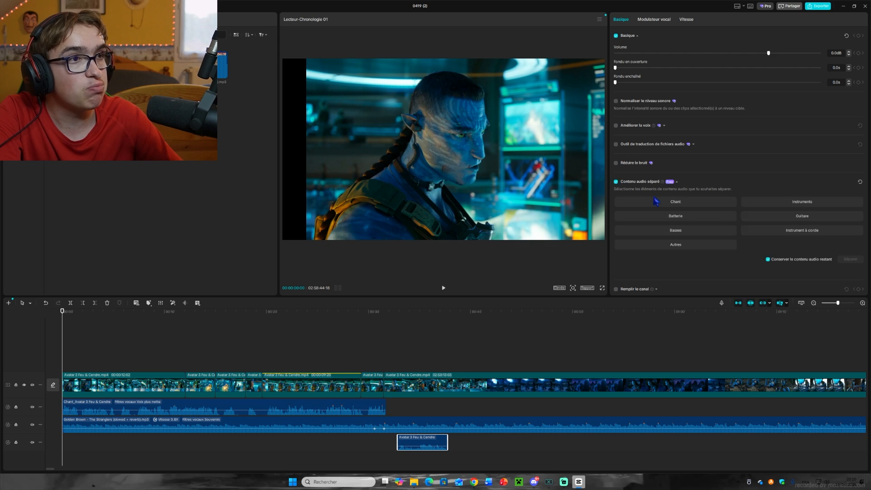
left_click(718, 203)
left_click(846, 260)
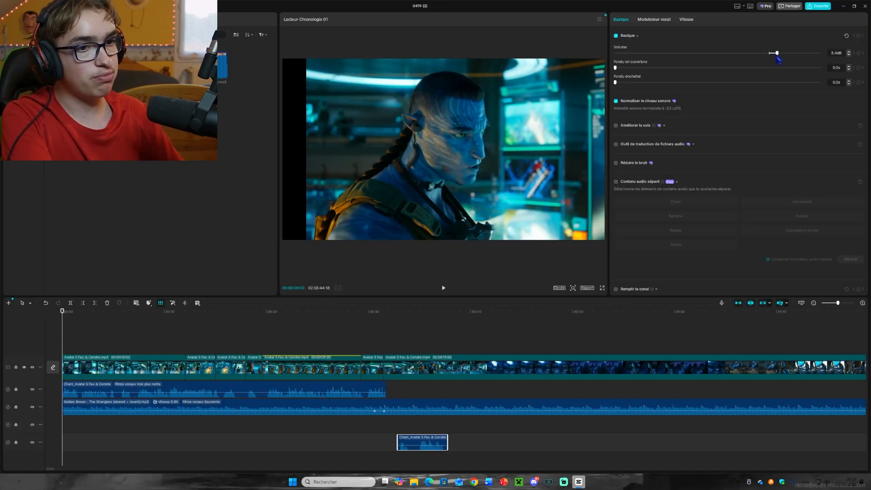
- Listen to the short dialogue excerpt, apply the Écho du micro voice filter, and move it onto the first dialogue's track
left_click(399, 441)
key("space")
key("space")
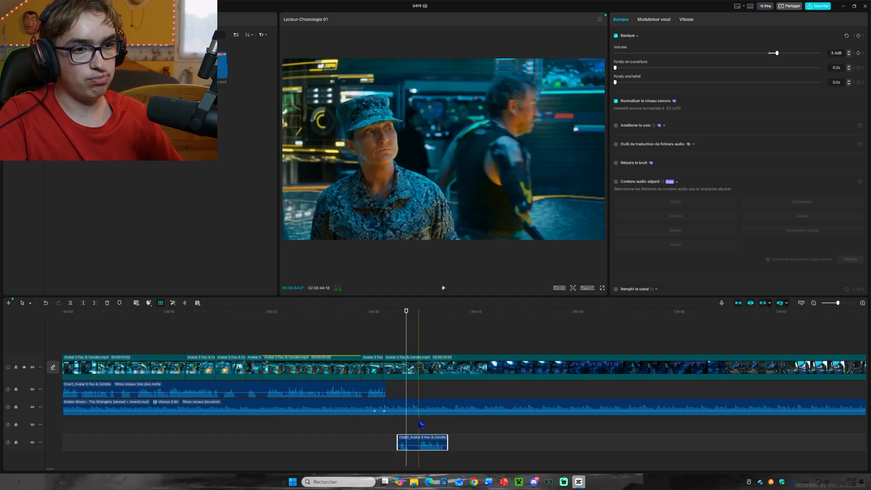
left_click(422, 423)
left_click(653, 20)
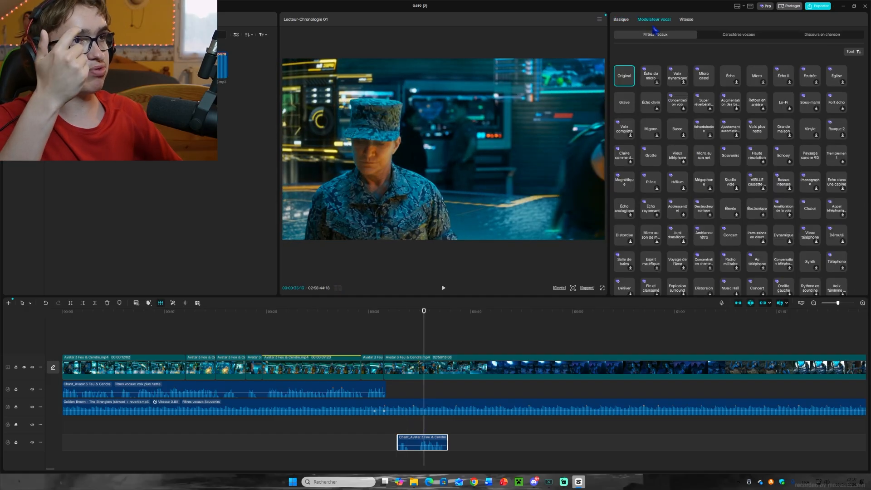
left_click(649, 76)
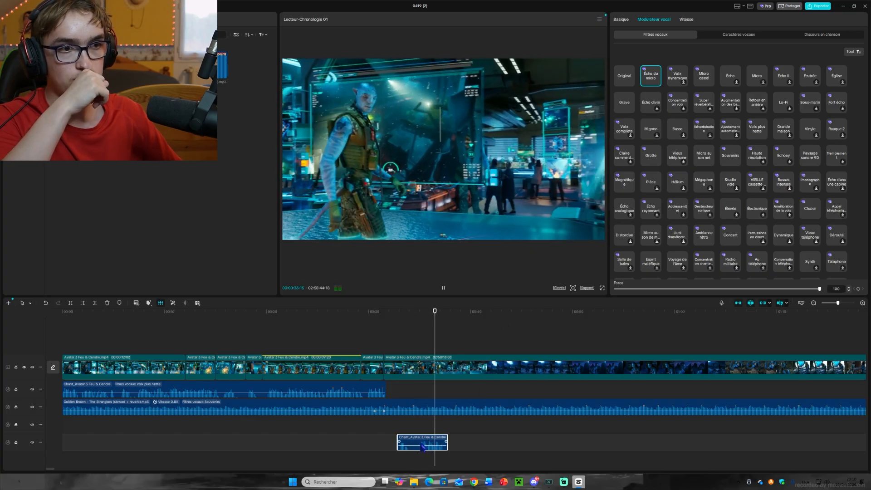
left_click_drag(422, 447, 401, 409)
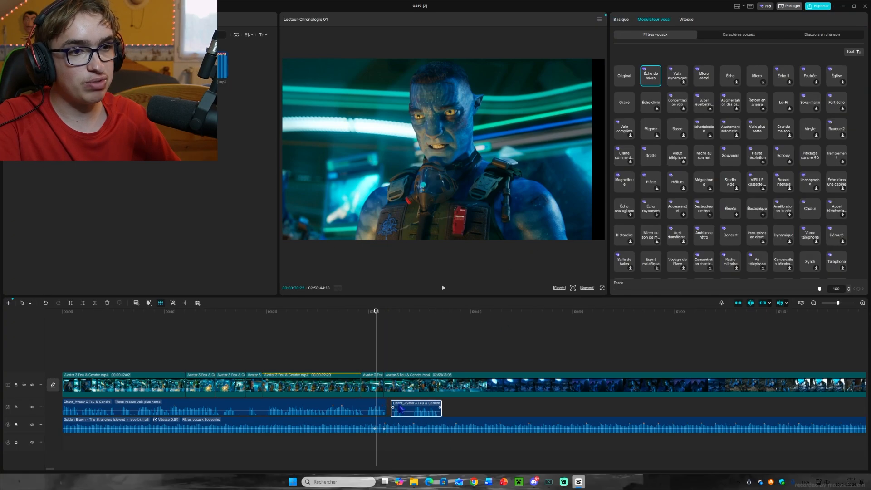
- Cut the music at about 00:00:39:26, shortly after the added dialogue line, and delete the rest
left_click(470, 356)
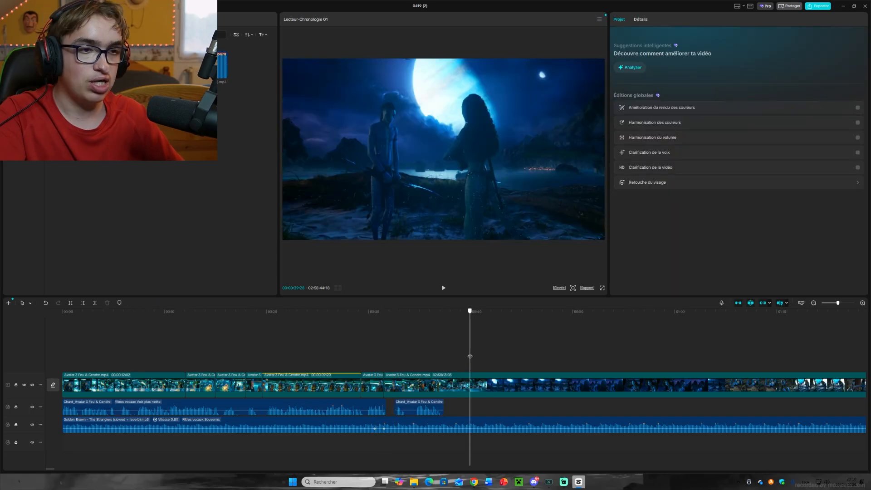
left_click(472, 428)
key("ctrl+b")
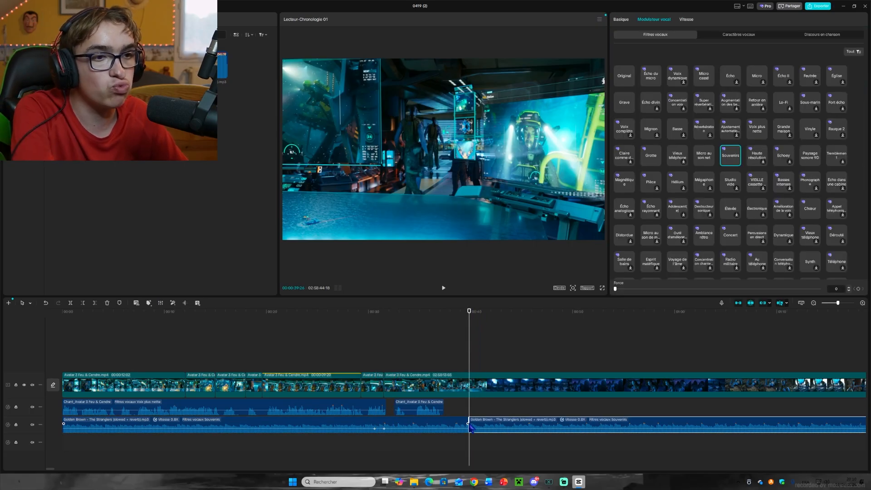
key("Delete")
left_click_drag(468, 424, 441, 431)
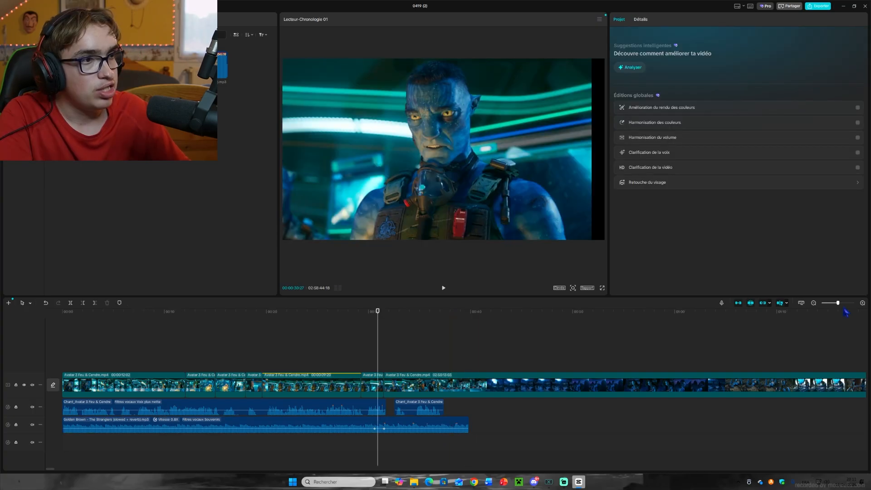
- Mark the beats on the music clip by ear, from the last dialogue shot's end to the end of the music
left_click_drag(838, 303, 845, 305)
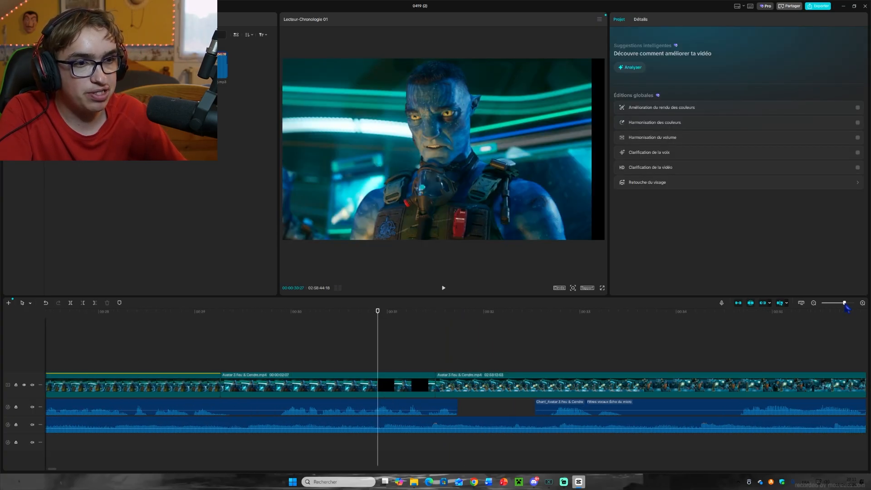
left_click_drag(510, 452, 436, 452)
left_click(436, 429)
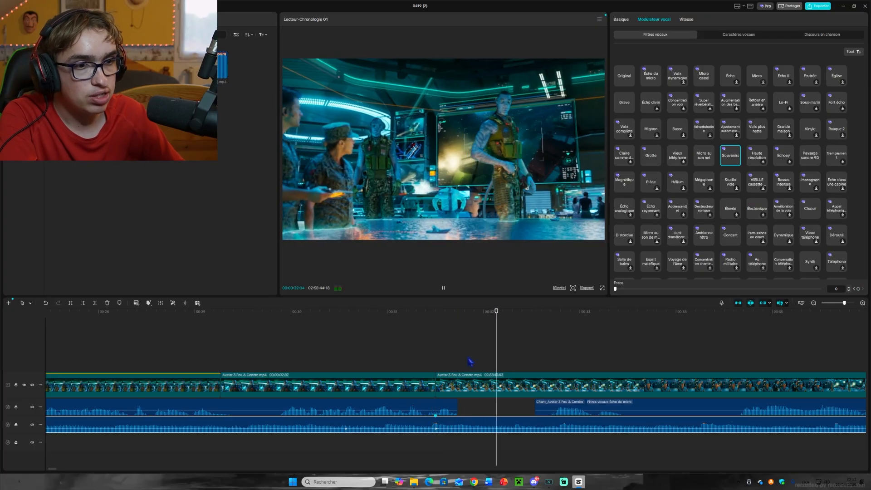
key("space")
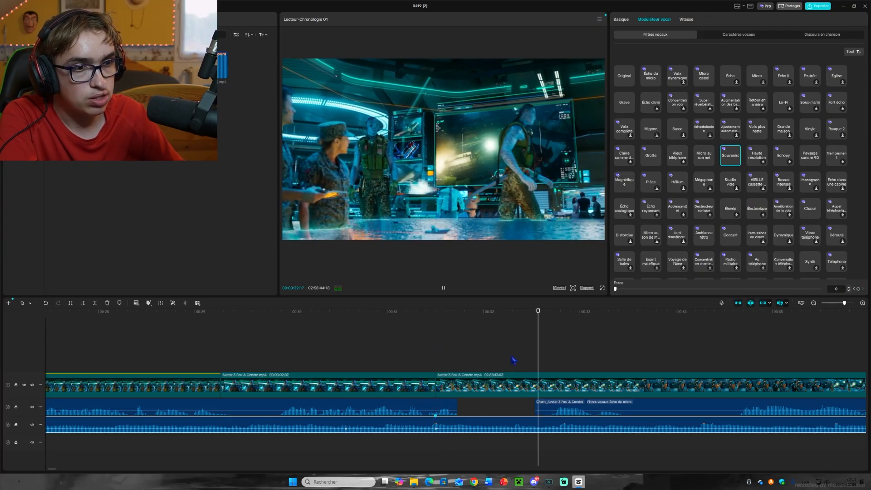
left_click(606, 442)
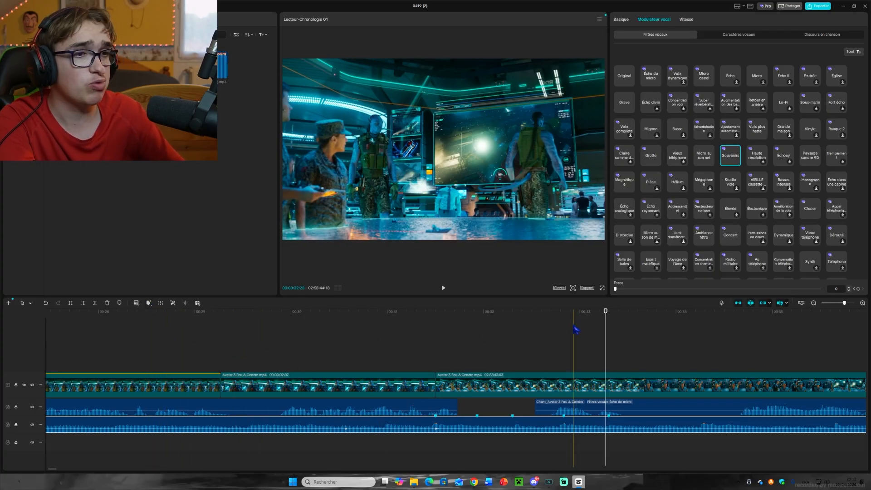
left_click(592, 349)
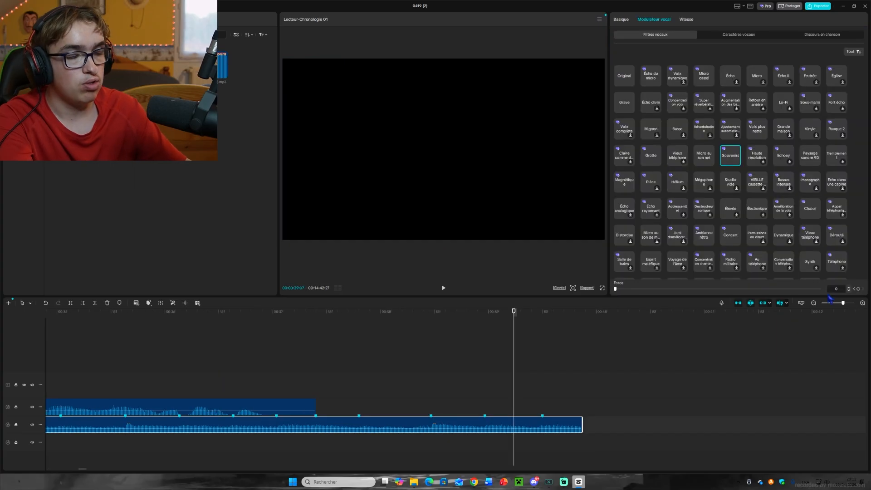
- Replace the remaining footage after the dialogue shots with a full copy of the film, and delete its separate audio
left_click_drag(837, 303, 834, 306)
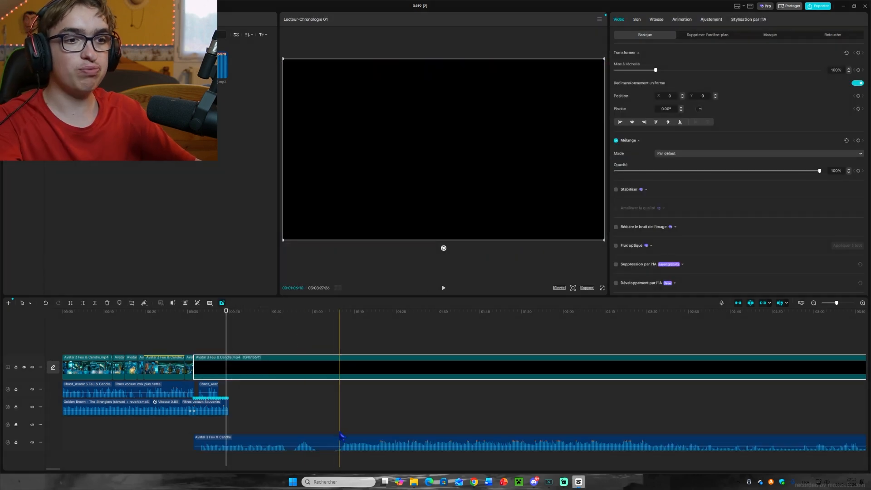
left_click(340, 447)
key("Delete")
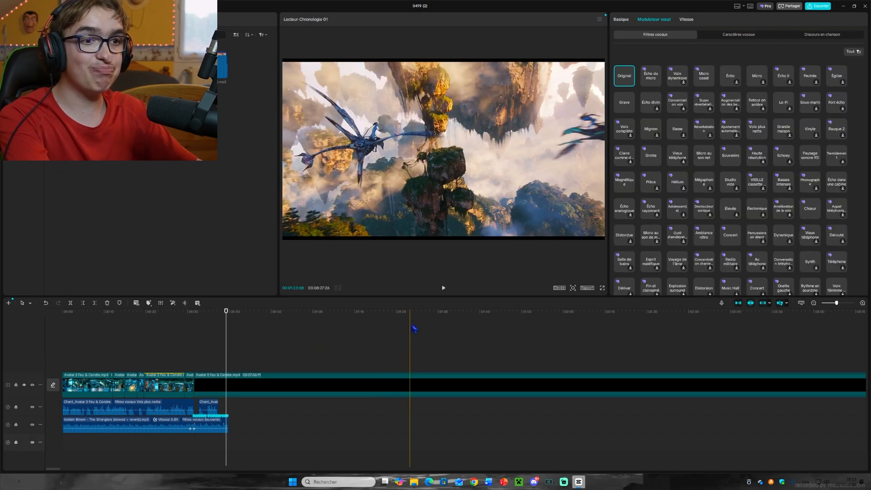
left_click(549, 359)
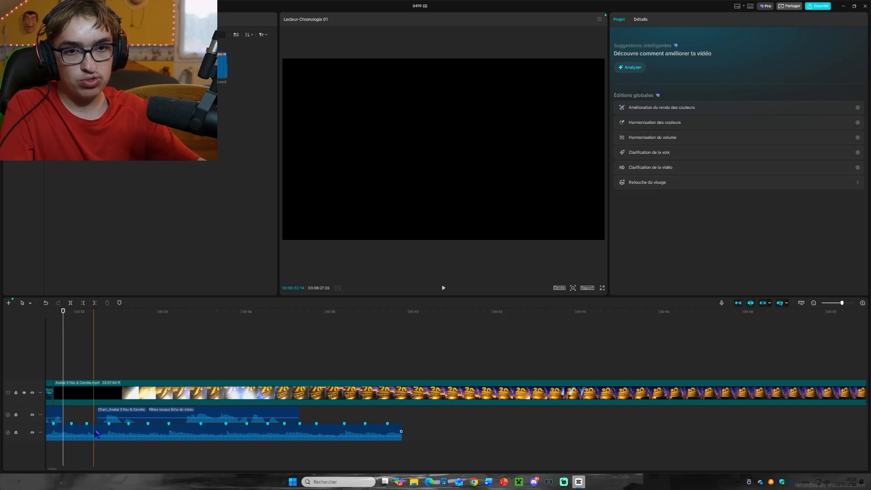
left_click(835, 304)
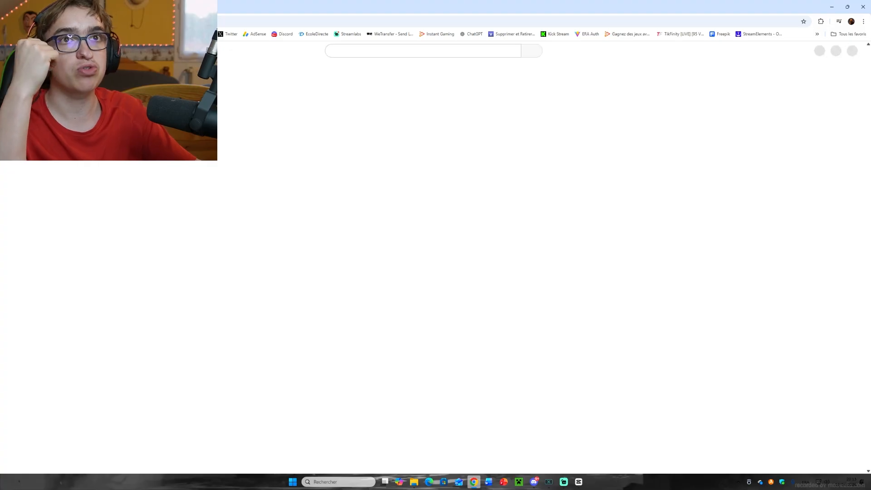
- Switch to YouTube in the browser and search for "quaritch twixtor 4k"
left_click(383, 51)
type("Quarti")
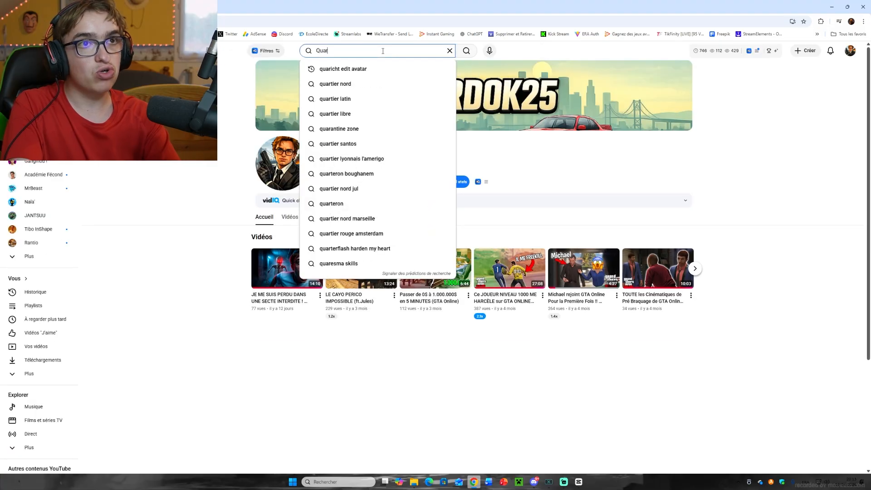
key("BackSpace")
key("BackSpace")
type("itch")
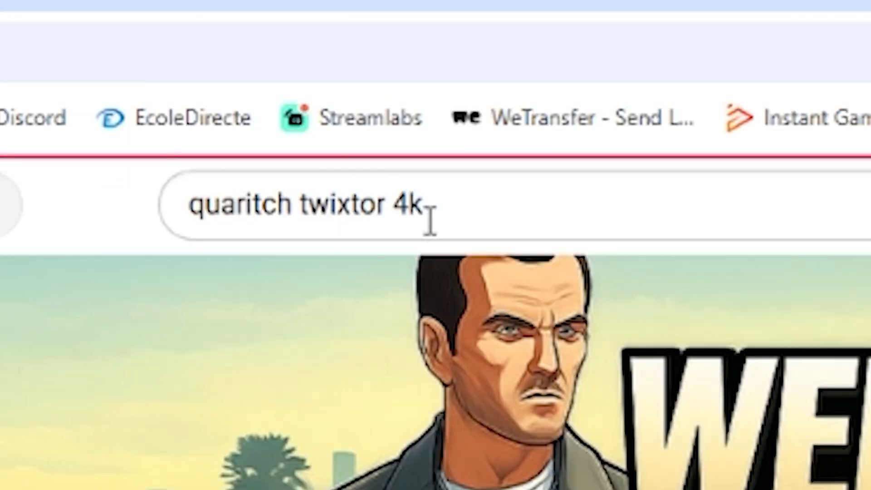
- Run the "quaritch twixtor 4k" search and open the "Colonel Miles Quaritch - All Scenes || Full Scenepack || Avatar : Fire And Ash" video, paused
key("Return")
left_click_drag(370, 54, 339, 54)
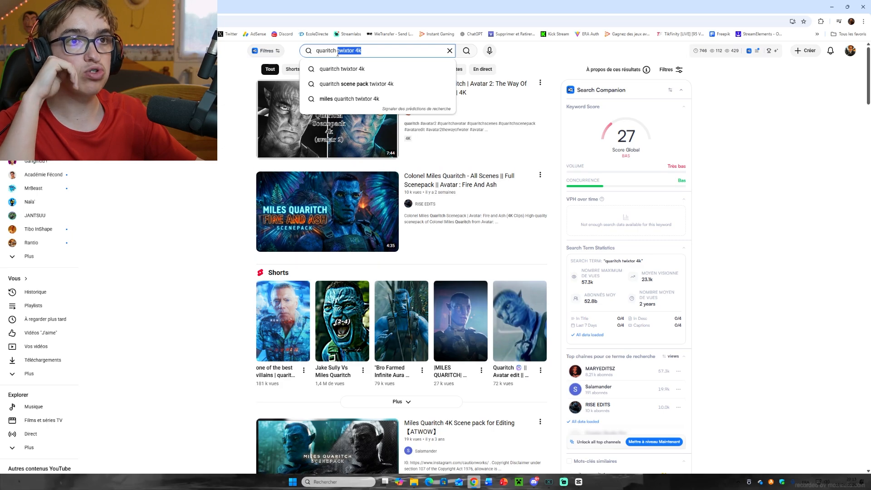
left_click(340, 69)
key("space")
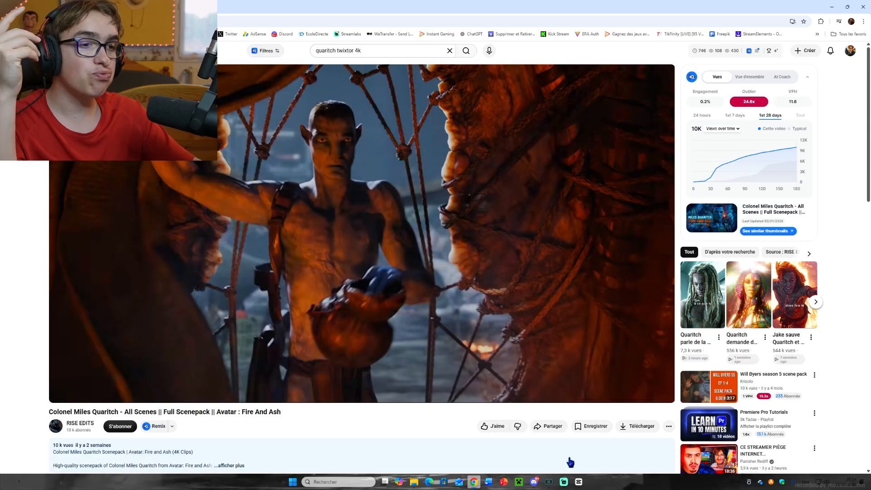
- Convert the scenepack video's YouTube link to MP4 HD on noTube and download the resulting file
left_click(579, 482)
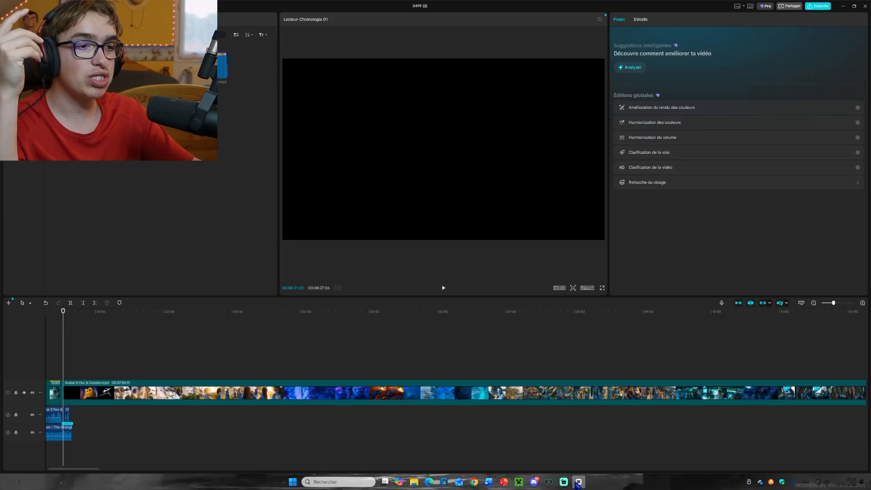
left_click(845, 6)
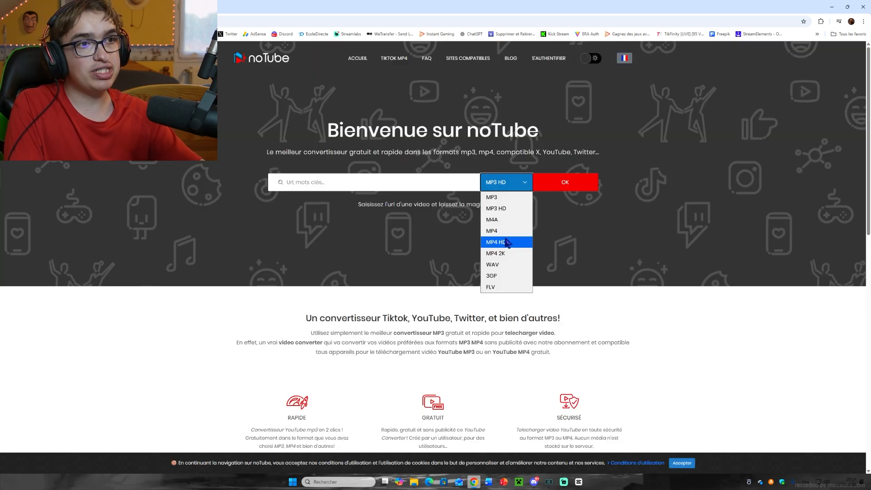
left_click(502, 218)
left_click(340, 181)
key("ctrl+v")
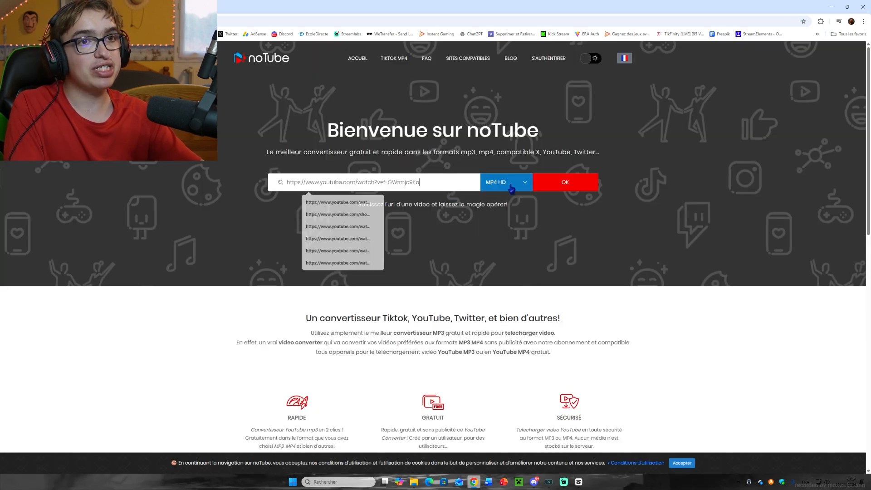
left_click(546, 179)
left_click(250, 8)
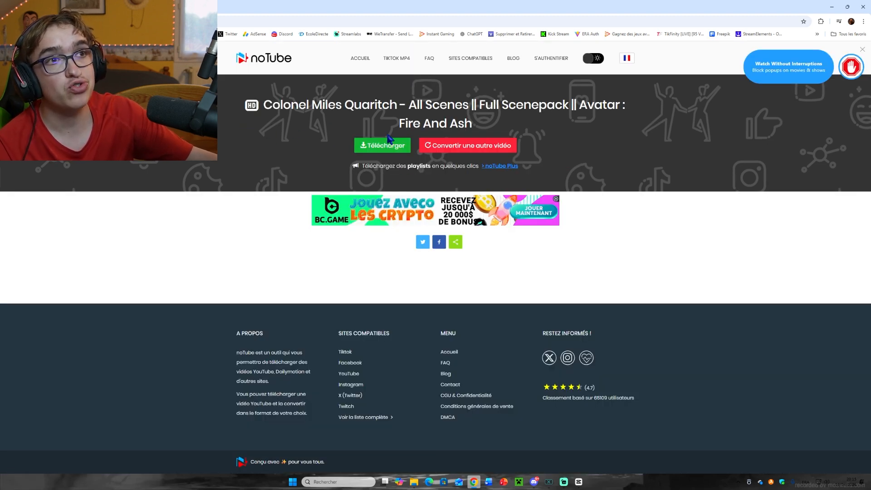
left_click(388, 145)
left_click(249, 7)
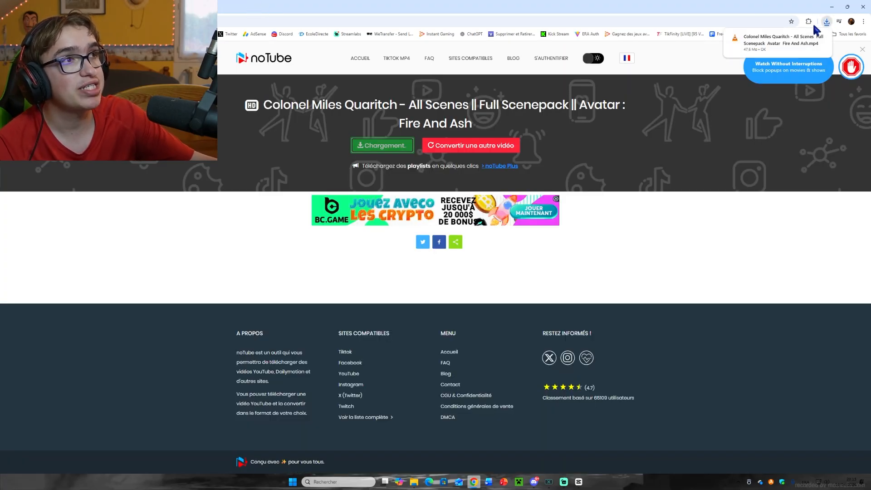
- Bring the downloaded scenepack into the CapCut timeline right after the dialogue shots, separate its audio and delete that audio
left_click(414, 482)
left_click_drag(182, 66, 131, 392)
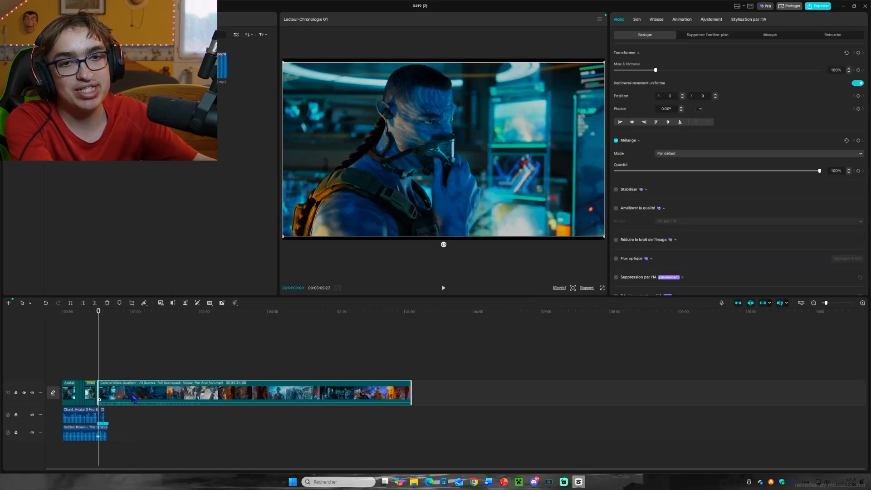
right_click(131, 392)
left_click(160, 330)
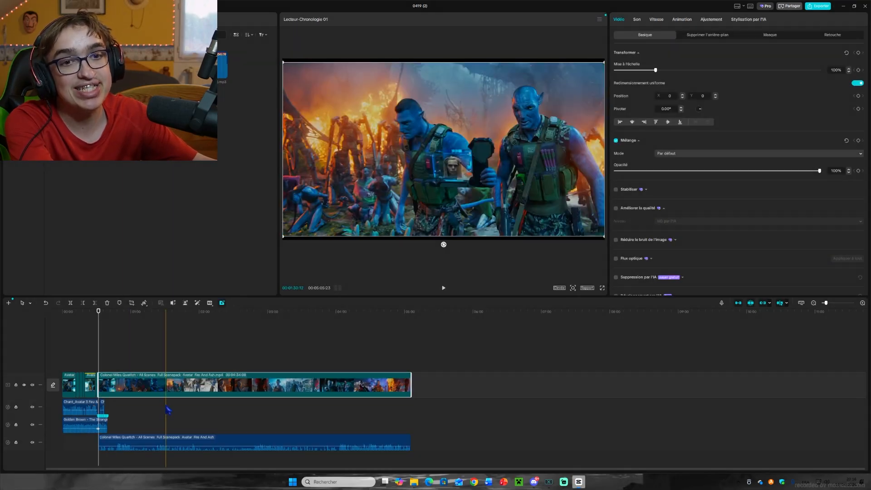
left_click(162, 442)
key("BackSpace")
- Scale the scenepack clip to 104% and set its speed to 0.5x
left_click(99, 347)
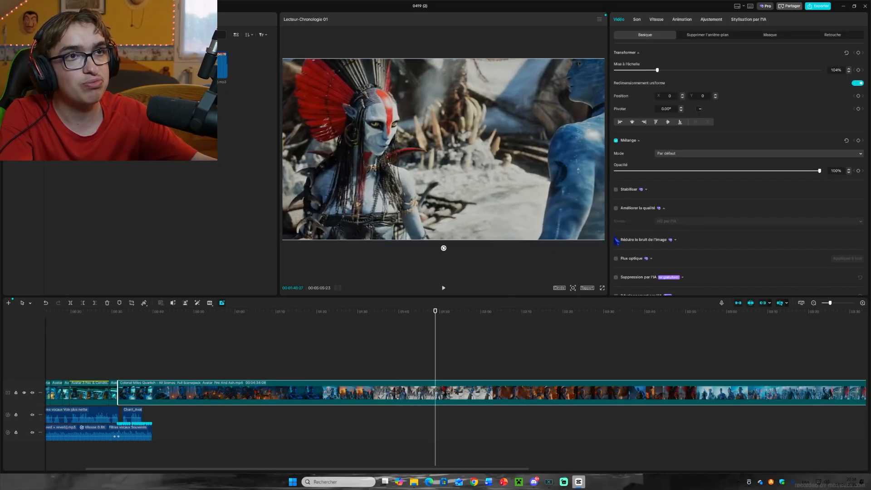
left_click(246, 363)
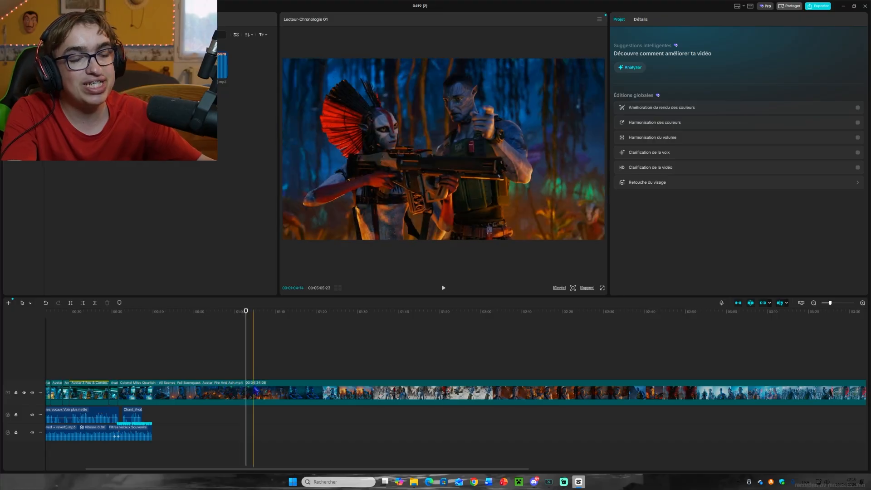
left_click(261, 393)
left_click(656, 19)
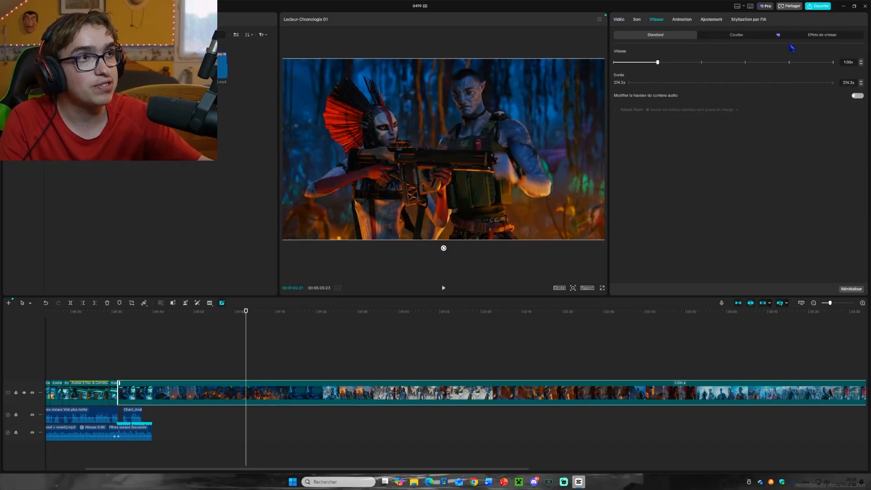
left_click(850, 63)
type("0.5")
key("Return")
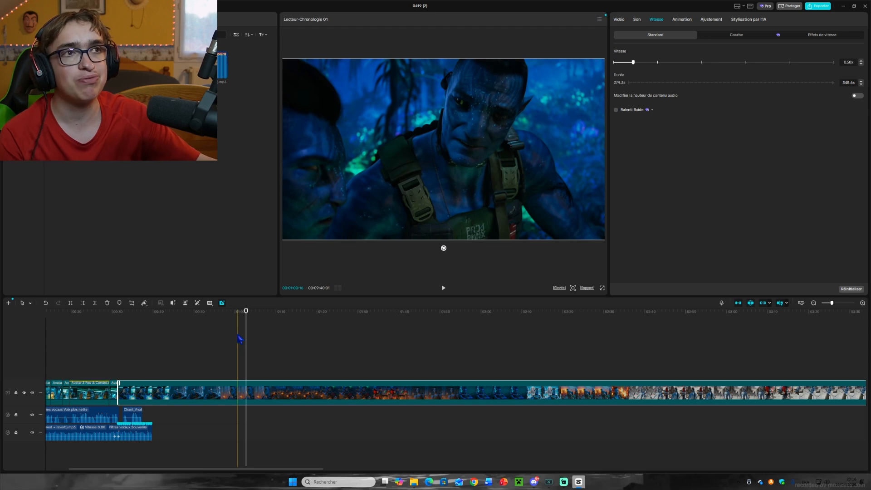
- Cut the slowed scenepack on the first beat markers after the dialogue shots, deleting the unwanted footage between the chosen Quaritch shots
left_click(252, 347)
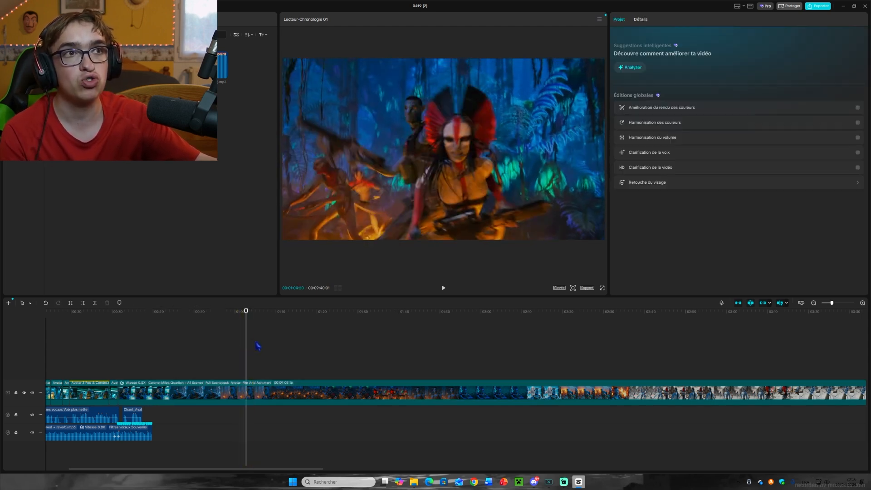
left_click(116, 351)
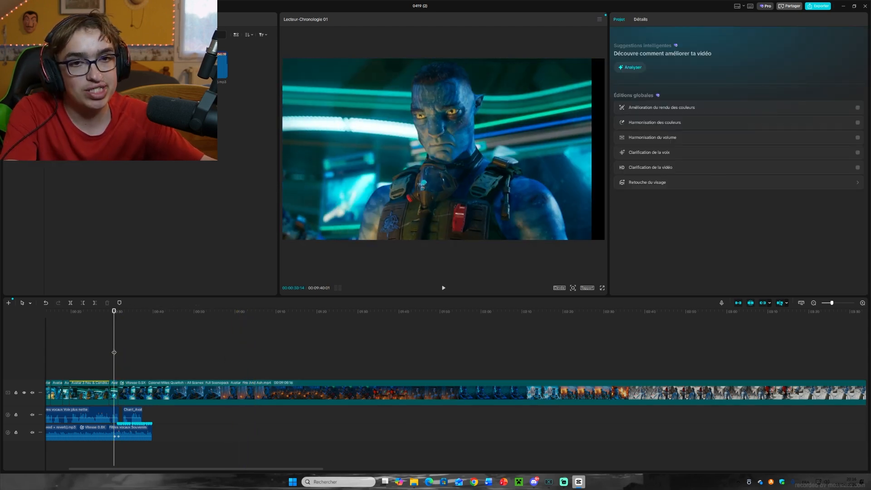
left_click_drag(832, 303, 837, 303)
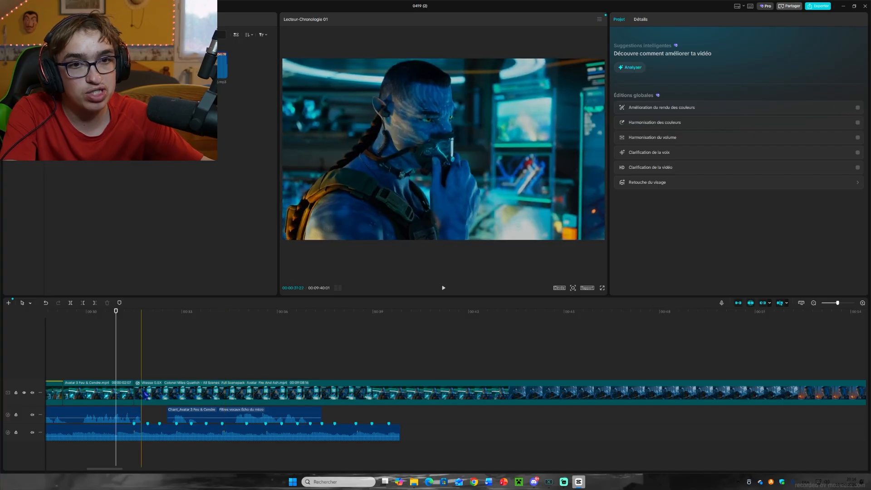
left_click(149, 393)
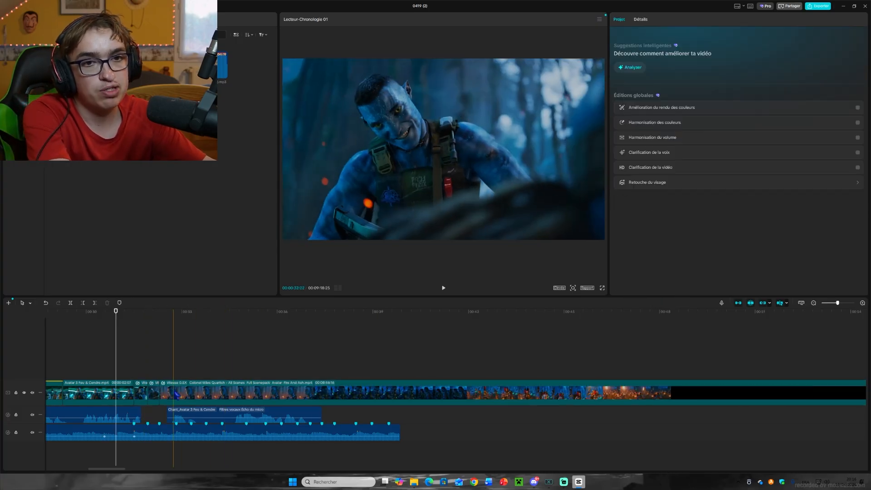
left_click(181, 394)
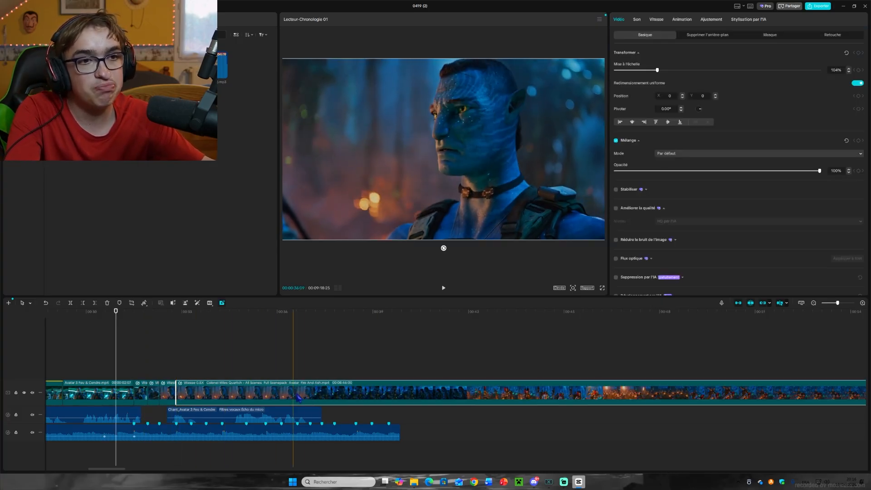
key("ctrl+b")
left_click(338, 401)
key("Delete")
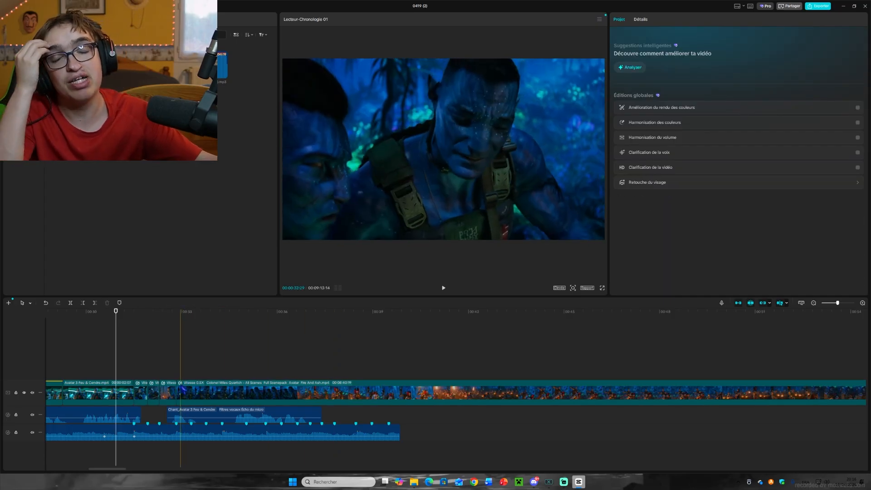
- Switch to YouTube Studio and open the analytics of the "Roberto trahit Omerta" Short at its audience retention graph
scroll(136, 345, "up", 3)
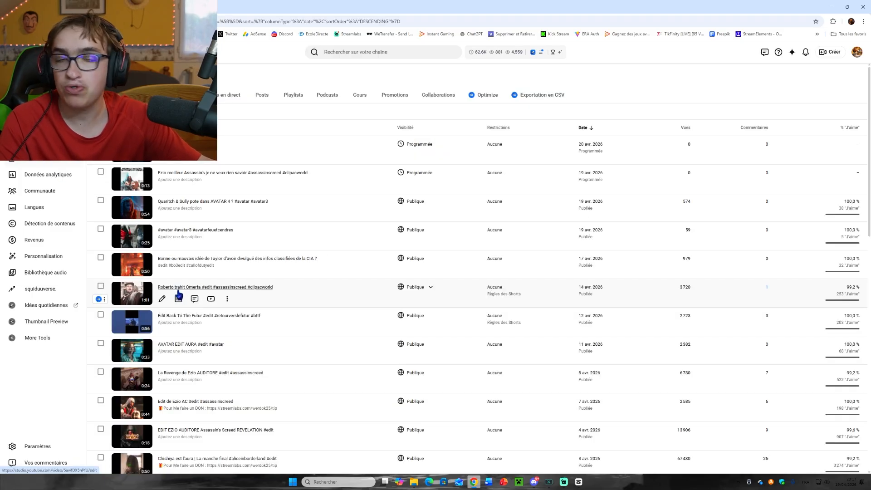
left_click(179, 299)
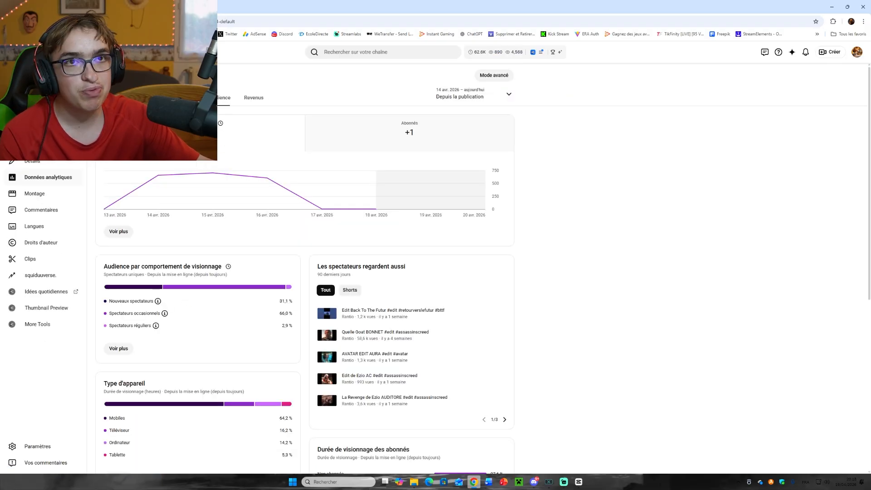
left_click(177, 98)
scroll(266, 134, "down", 5)
mouse_move(116, 369)
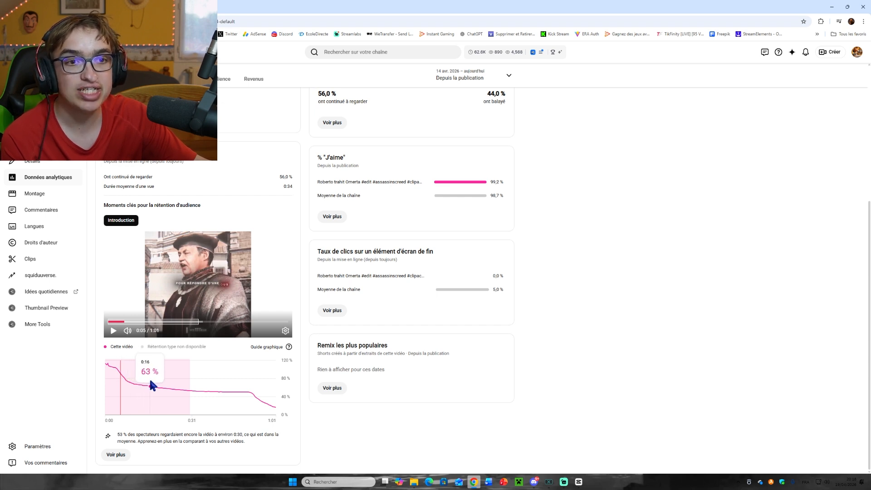
- Examine the Short's retention curve from its middle to its end, checking the video at the matching moments
left_click(223, 380)
left_click(244, 375)
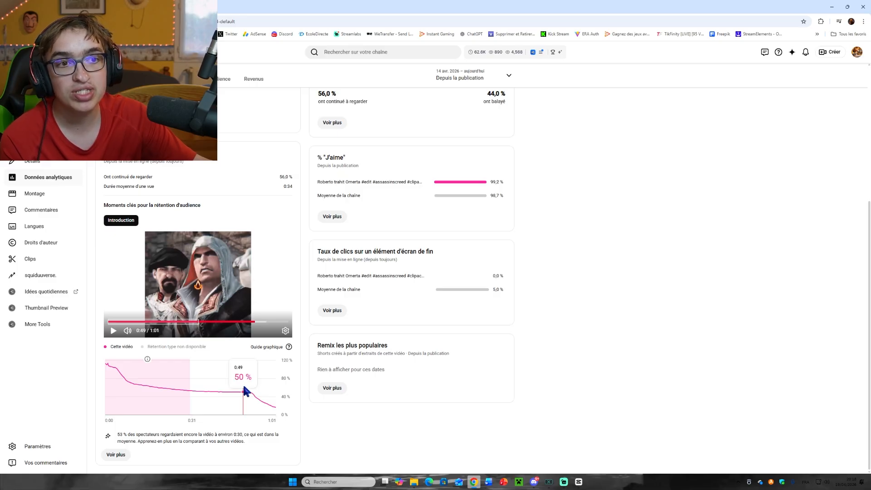
left_click(116, 335)
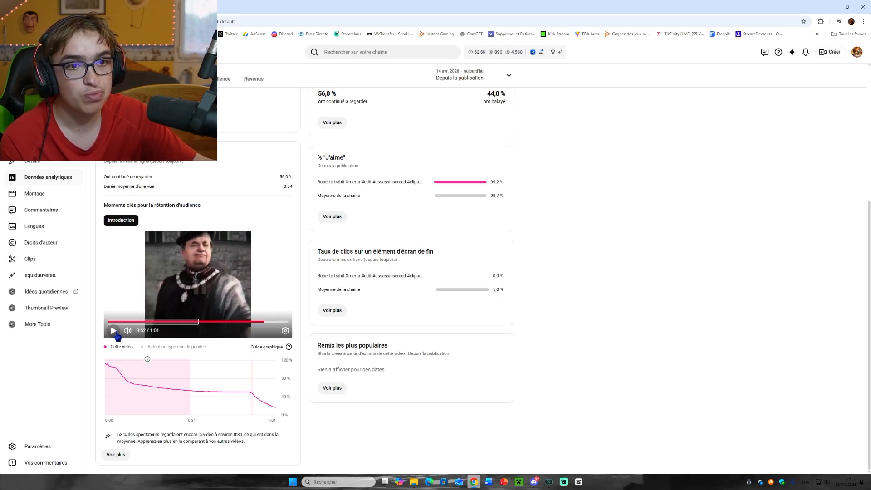
left_click(114, 334)
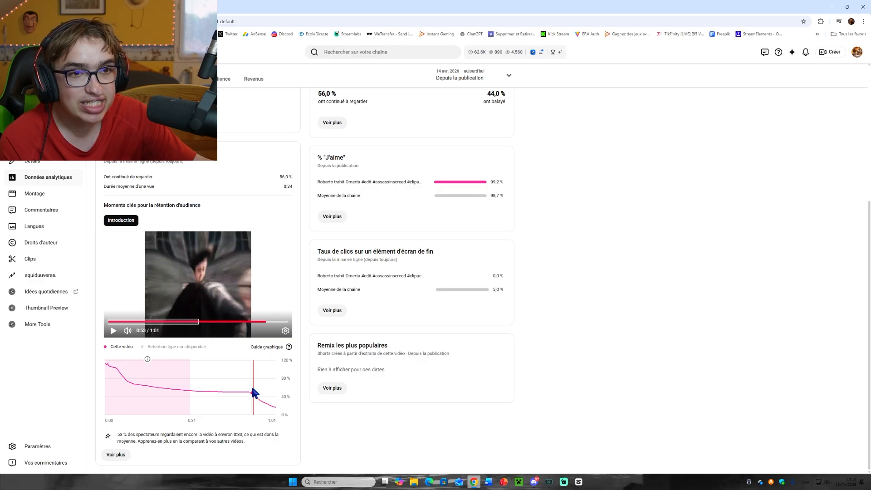
mouse_move(255, 395)
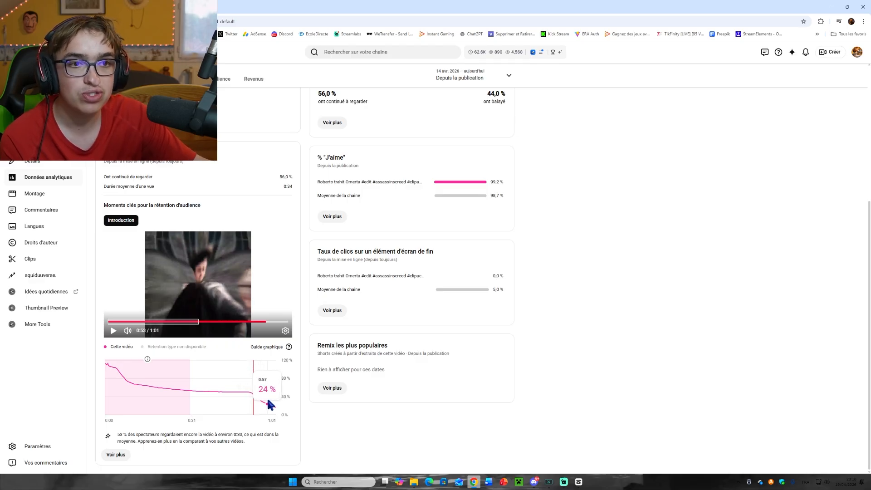
left_click(261, 398)
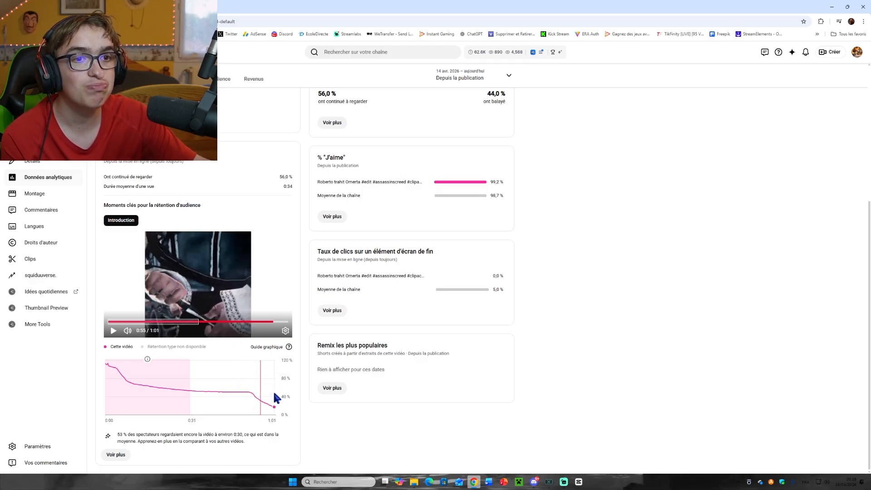
mouse_move(265, 393)
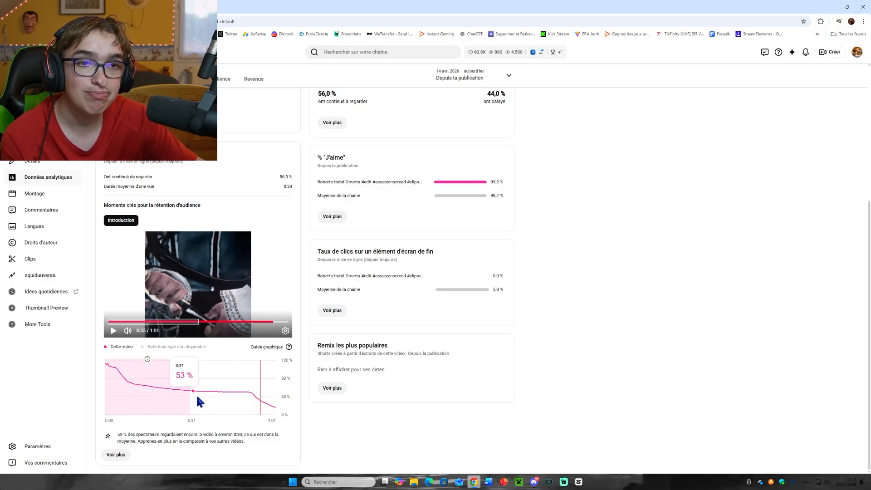
- Review the channel's monetisation status and eligibility criteria, highlighting the valid public watch hours
scroll(224, 385, "up", 1)
scroll(228, 388, "up", 4)
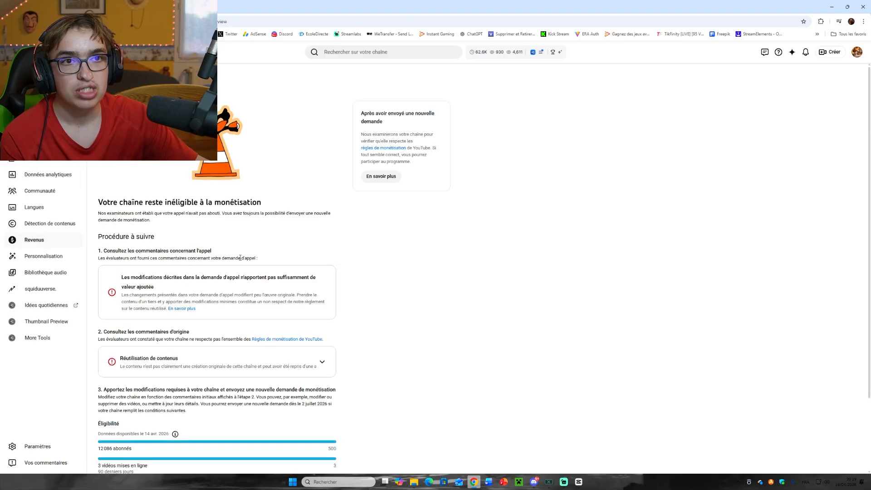
scroll(182, 204, "down", 2)
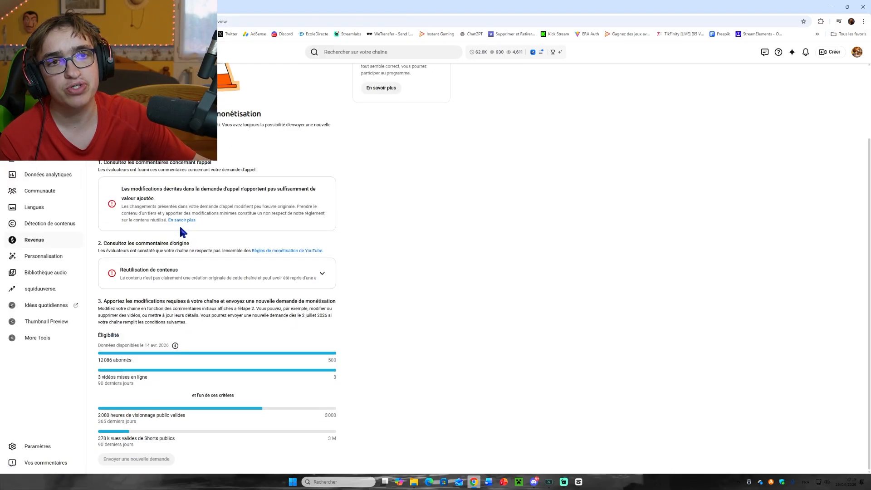
left_click_drag(103, 414, 136, 422)
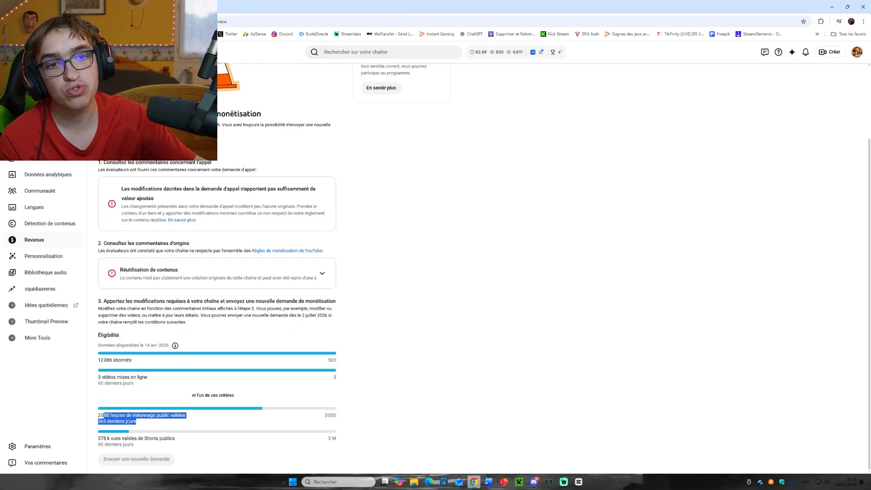
left_click(177, 417)
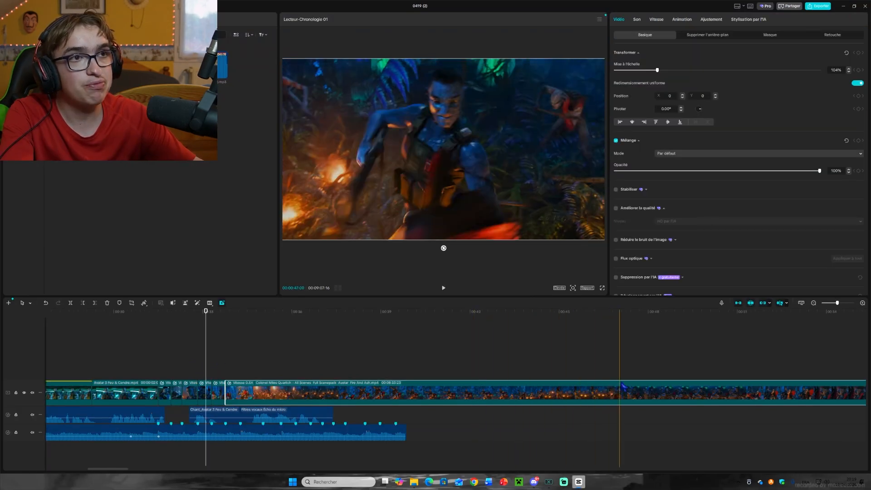
- Continue splitting the slowed scenepack at the beat markers after the forest fight shot, deleting the unwanted footage between the chosen shots
key("ctrl+b")
left_click(697, 389)
key("Delete")
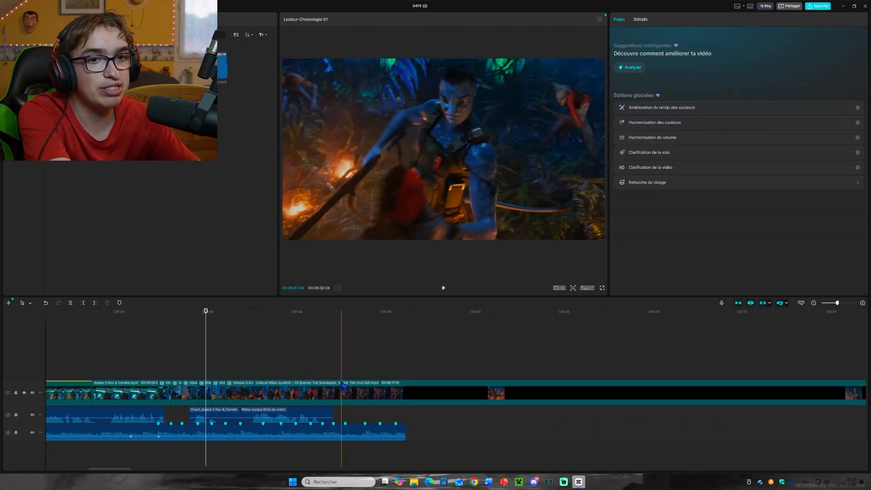
left_click(334, 403)
key("ctrl+b")
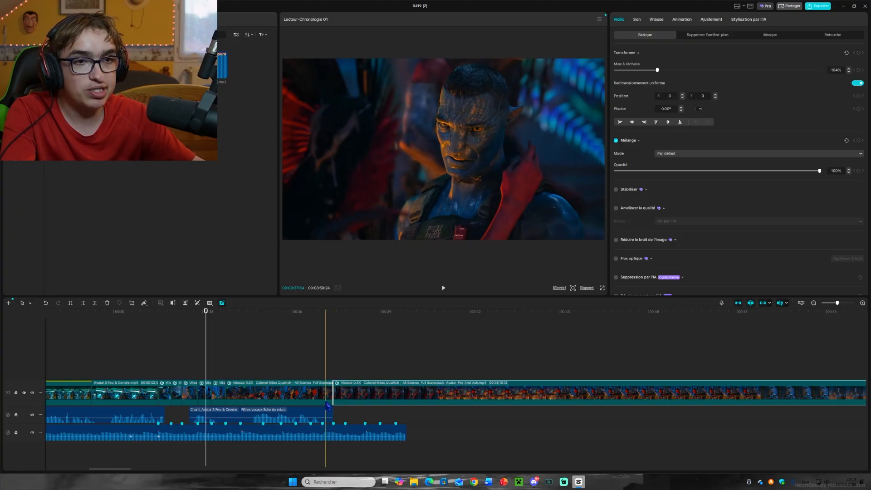
left_click(324, 401)
key("Delete")
- Shorten the lab shot with the long-haired captive to its beat marker and delete the excess footage before the burning-village shot
left_click(241, 400)
key("ctrl+b")
left_click(347, 398)
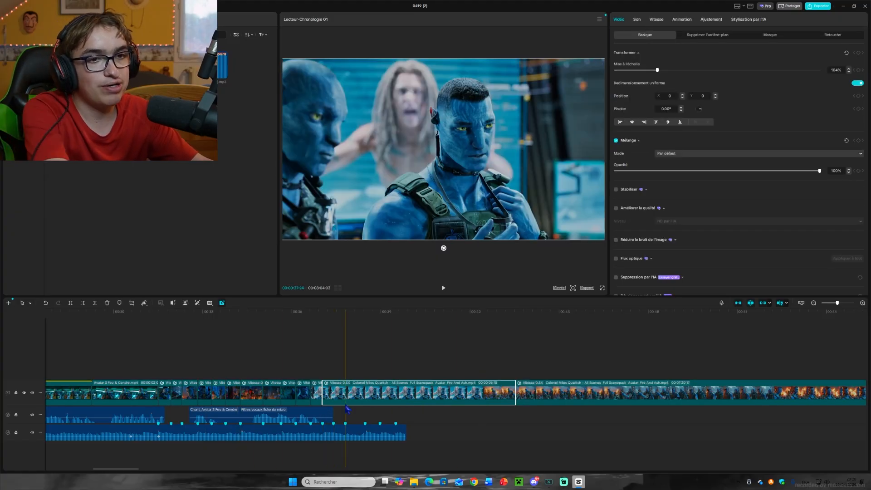
key("Delete")
left_click(334, 397)
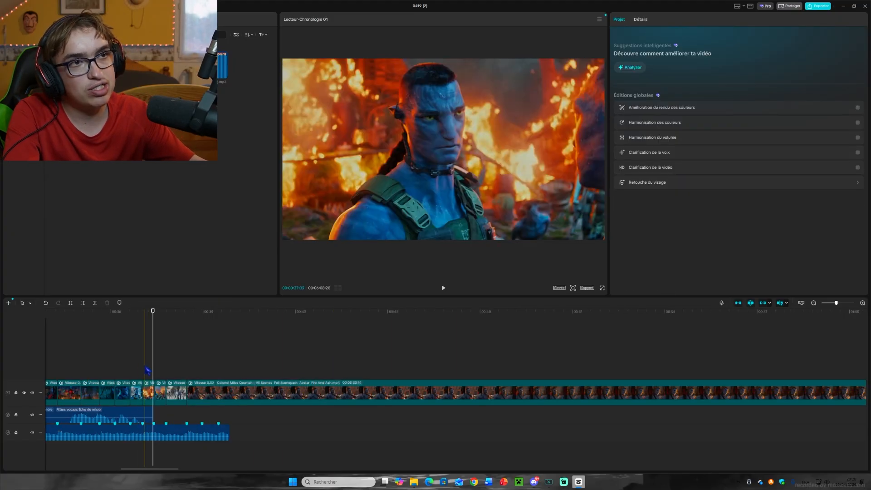
- Fine-tune the edges of the early forest shots so their cuts match the beat markers
scroll(109, 386, "up", 5)
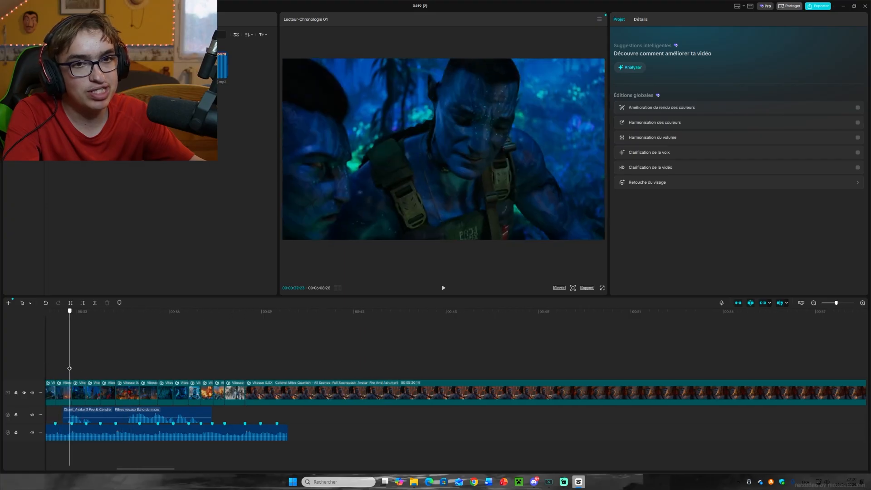
left_click(105, 381)
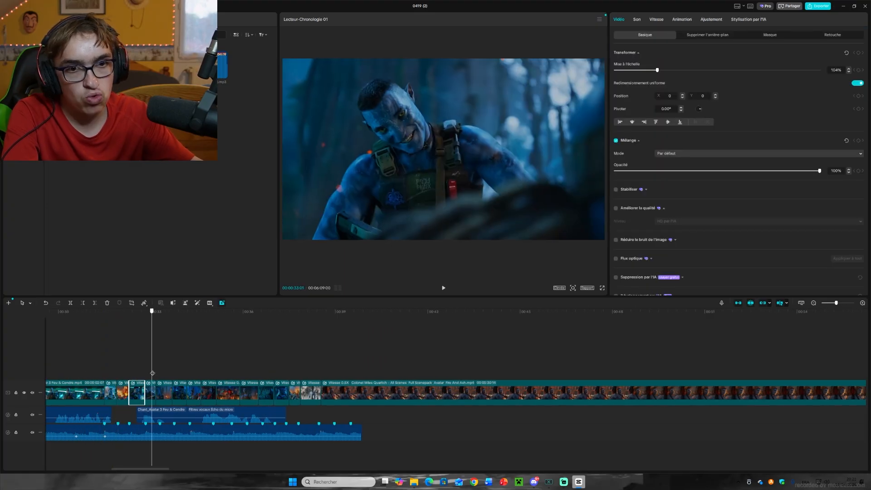
left_click(152, 390)
left_click_drag(156, 390, 160, 391)
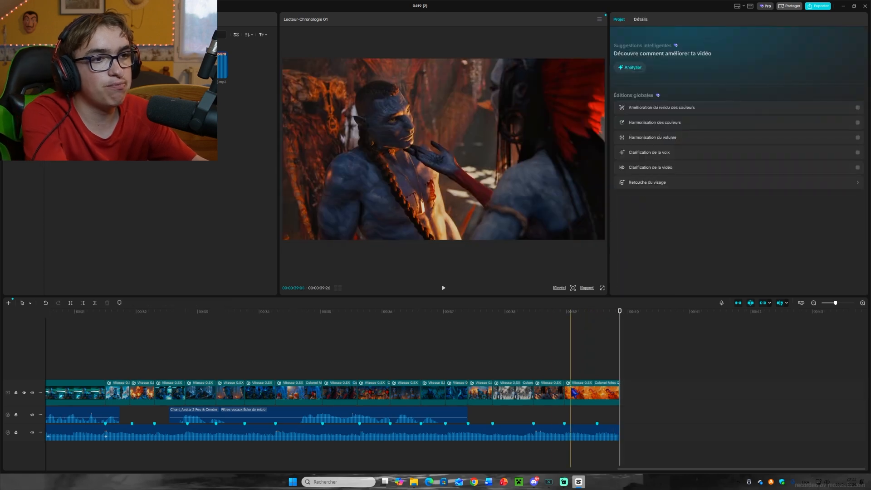
- Fade out the end of the music and fade the final fire shot with opacity keyframes from 100% to 0%
left_click_drag(618, 429, 568, 429)
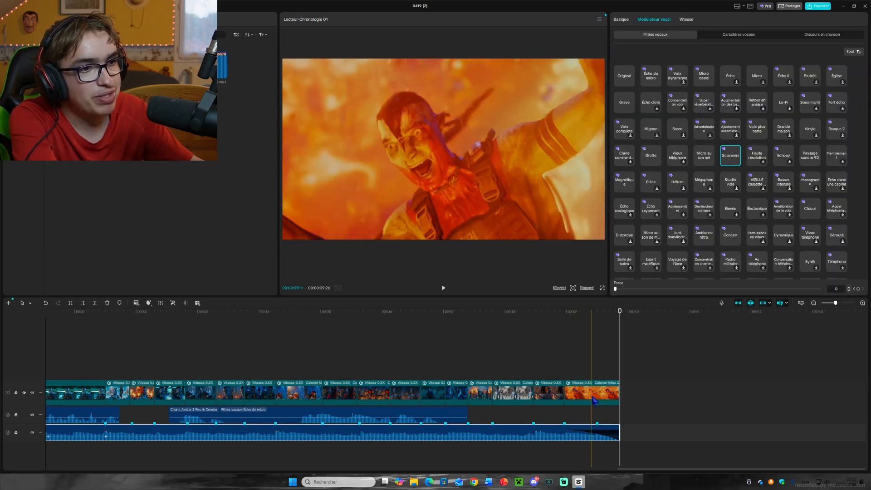
left_click(597, 391)
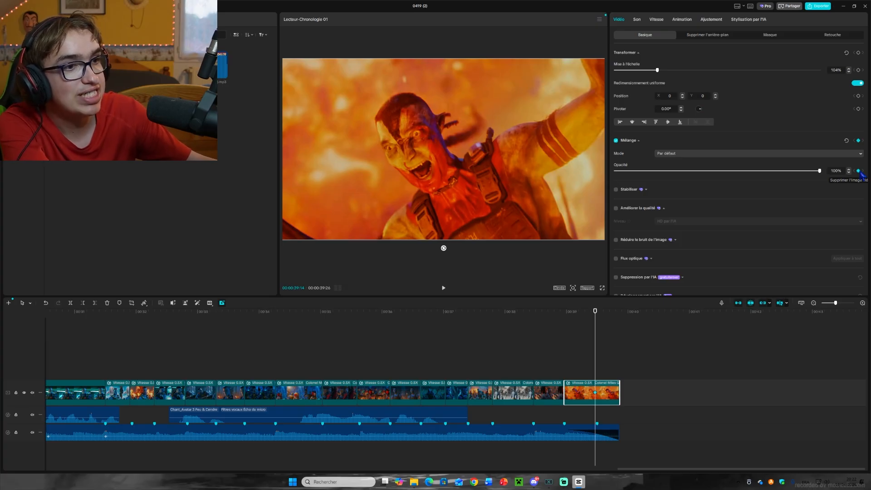
key("Down")
left_click_drag(820, 171, 609, 190)
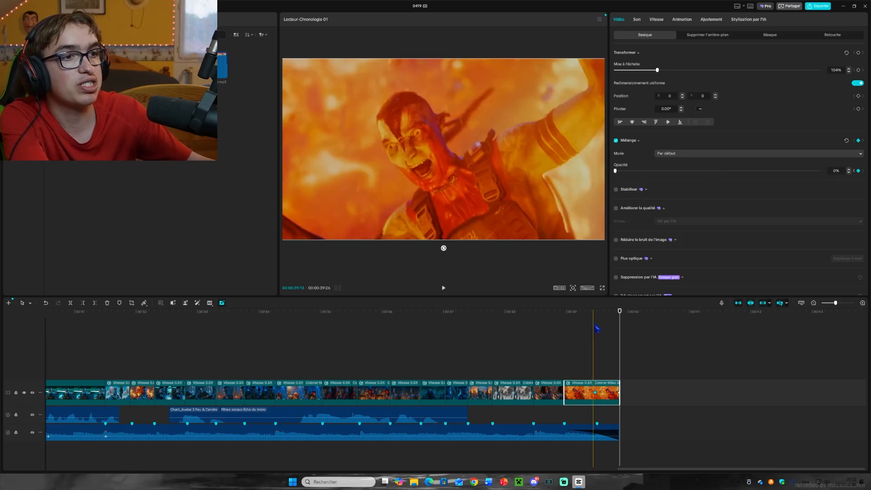
left_click(593, 327)
key("space")
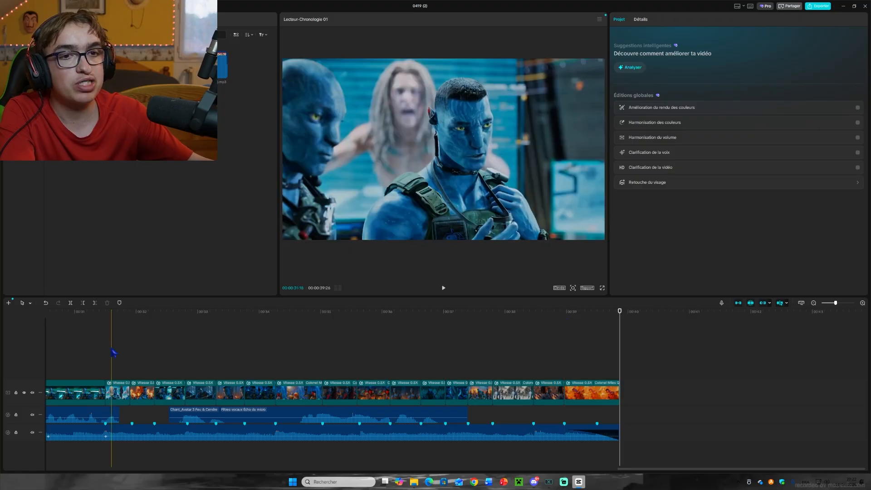
- Crop the lab shot at the start of the music section to a 1:1 frame centred on Quaritch
left_click(122, 361)
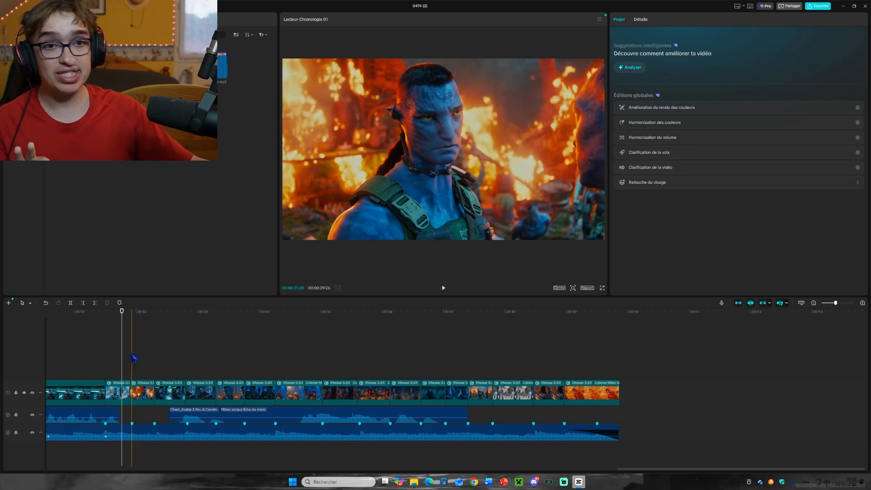
left_click(119, 352)
left_click(117, 395)
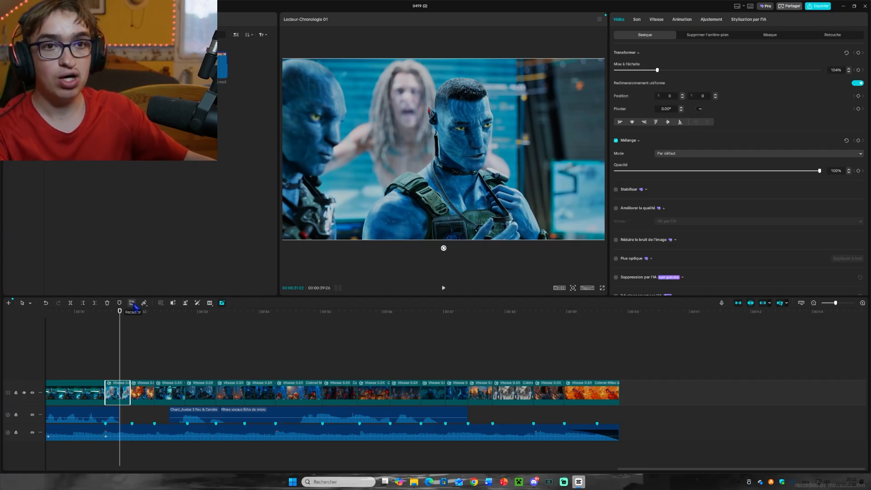
left_click(132, 304)
left_click(426, 340)
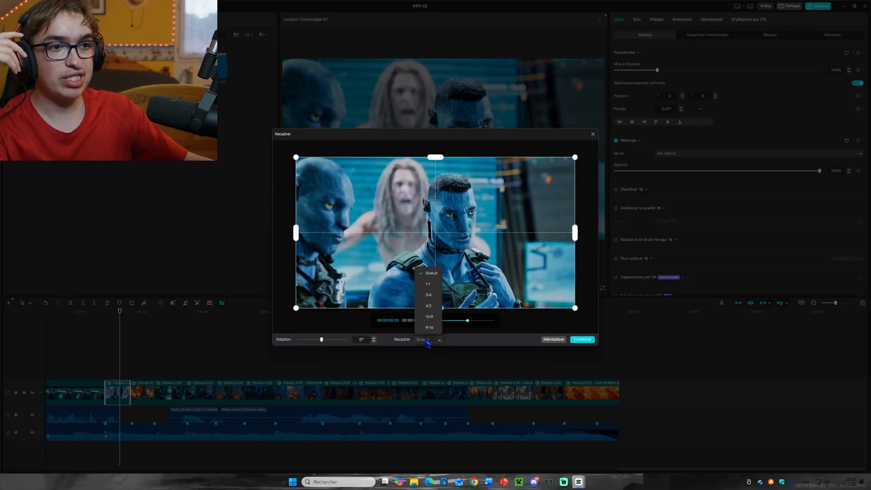
left_click(432, 288)
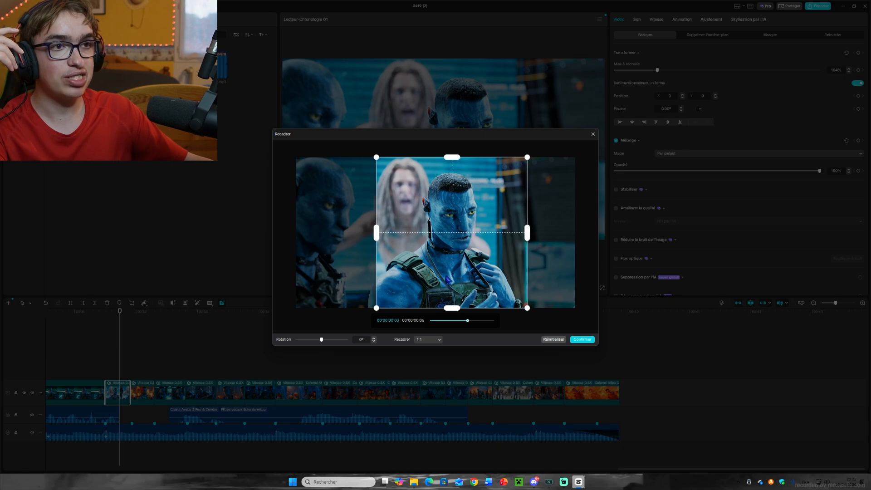
left_click(583, 339)
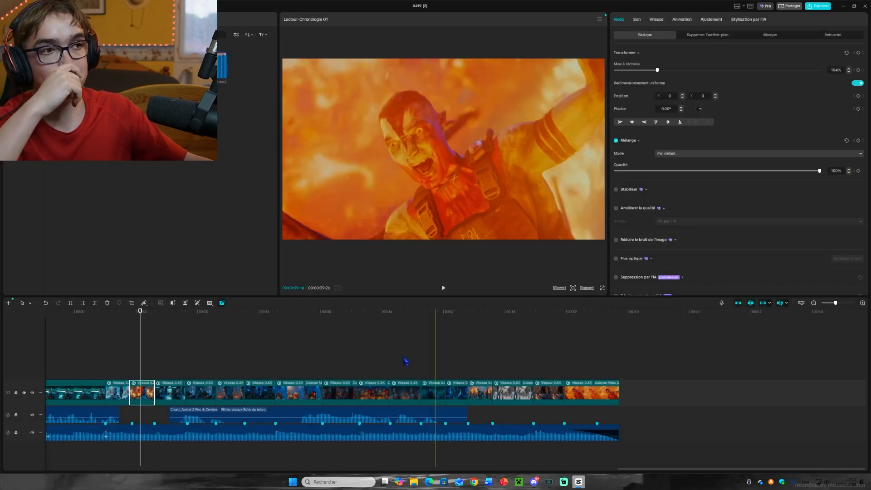
- Crop the shot of Quaritch with the breathing mask and the smiling forest shot after it to 1:1 around him
left_click(178, 358)
left_click(172, 393)
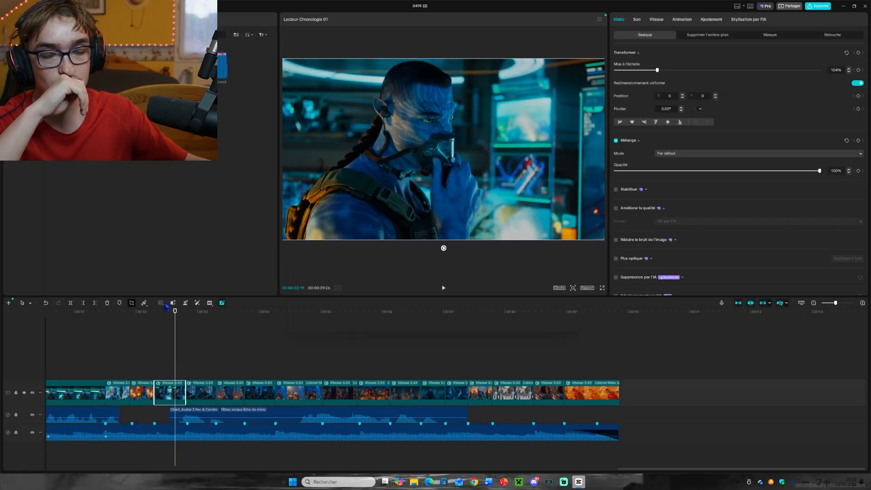
left_click(131, 303)
left_click(589, 340)
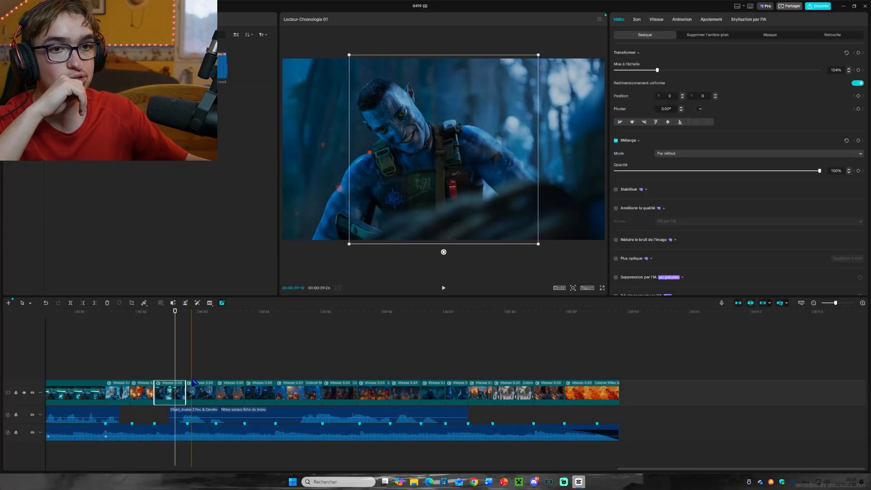
left_click(206, 362)
left_click(204, 391)
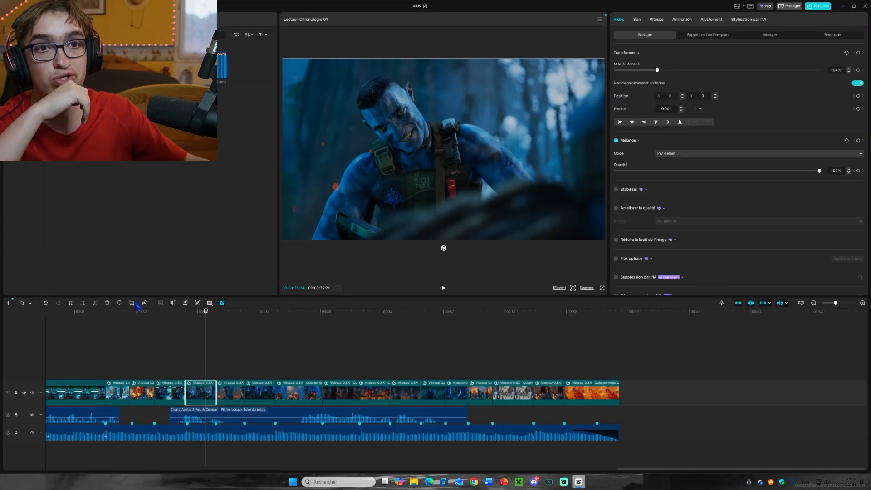
left_click(132, 303)
left_click(583, 339)
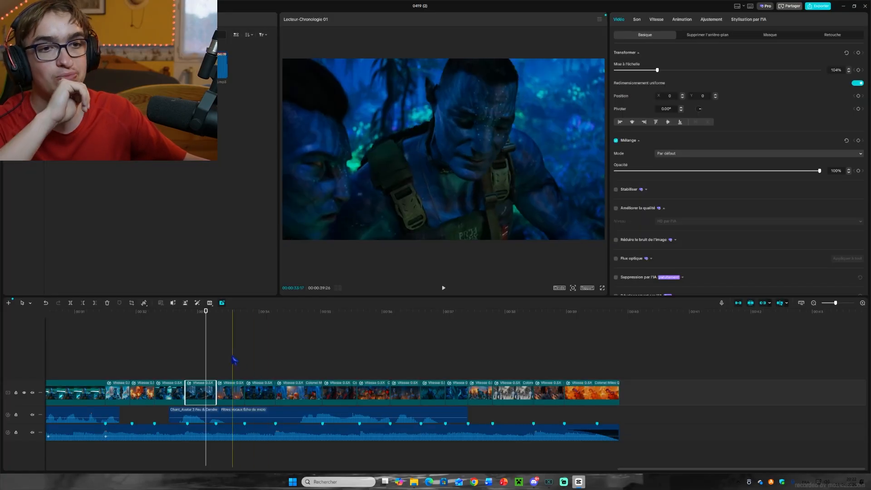
- Crop the shot of Quaritch looking down beside the blurred fire to 1:1, shifting the frame right to centre him
left_click(230, 360)
left_click(231, 392)
left_click(132, 303)
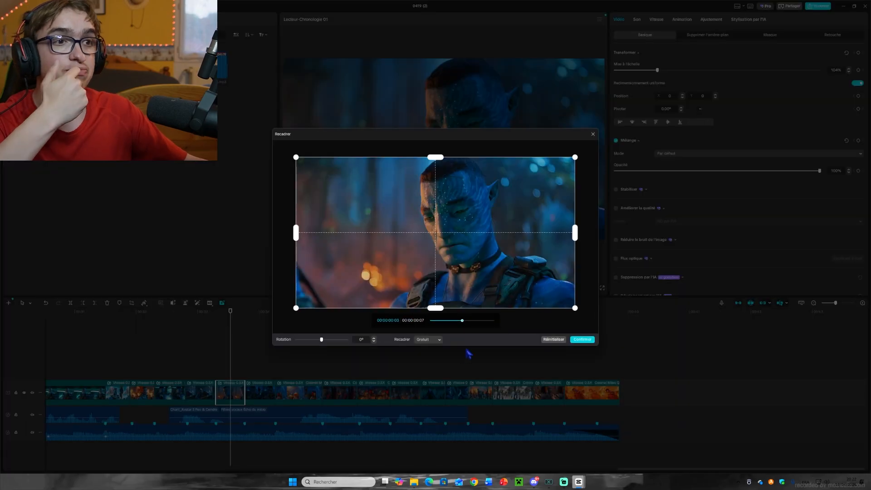
left_click(432, 341)
left_click(428, 284)
left_click_drag(428, 280, 452, 280)
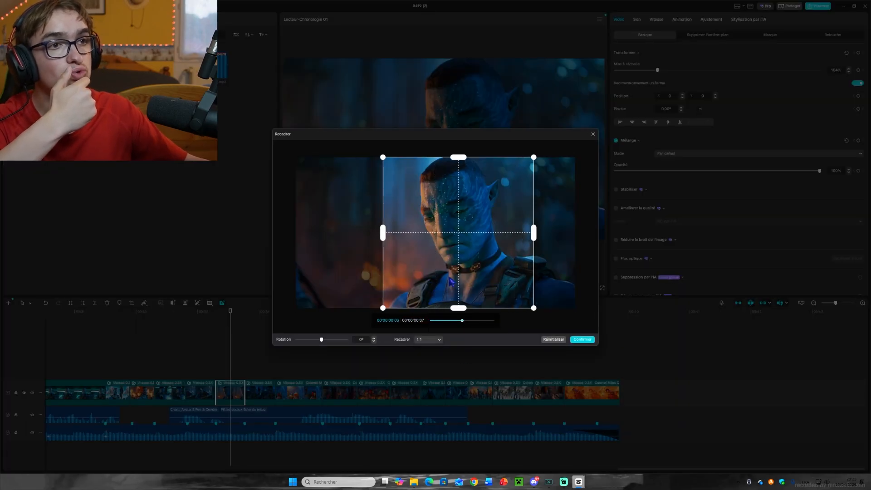
left_click(583, 339)
- Crop the blue forest shot with the woman in the red headdress to a reduced 1:1 frame around her and Quaritch
left_click(258, 359)
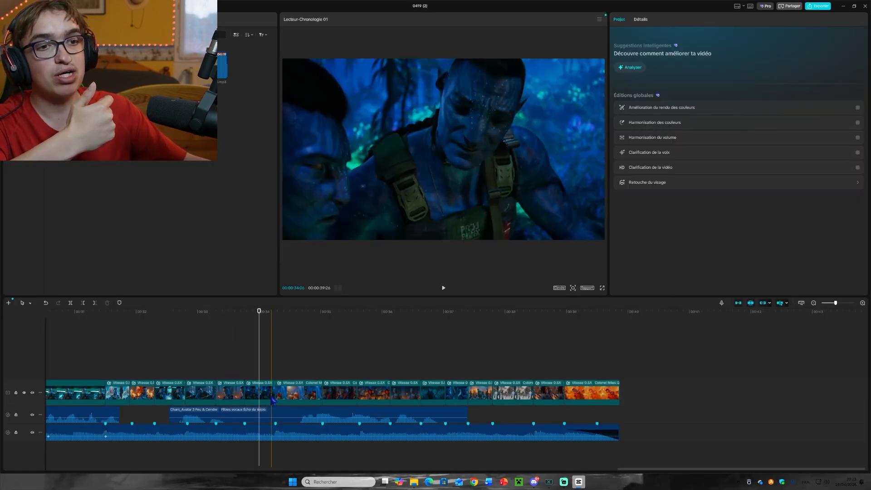
left_click(260, 393)
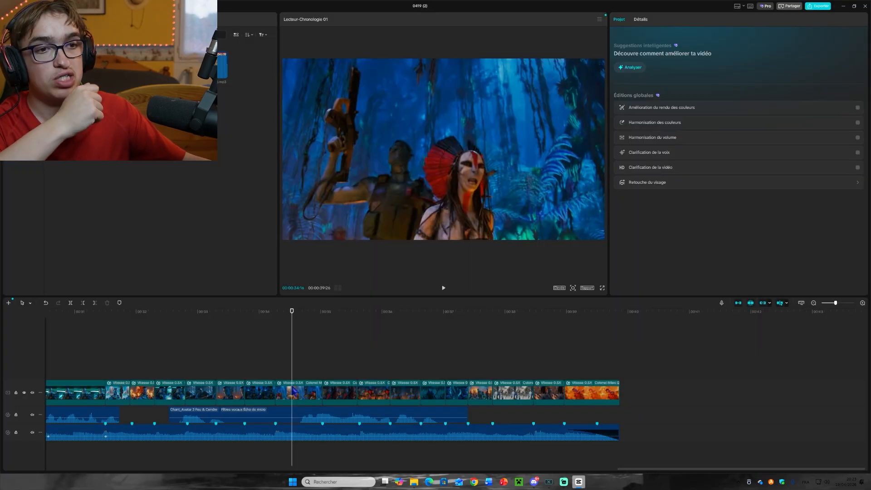
left_click(292, 390)
left_click(132, 303)
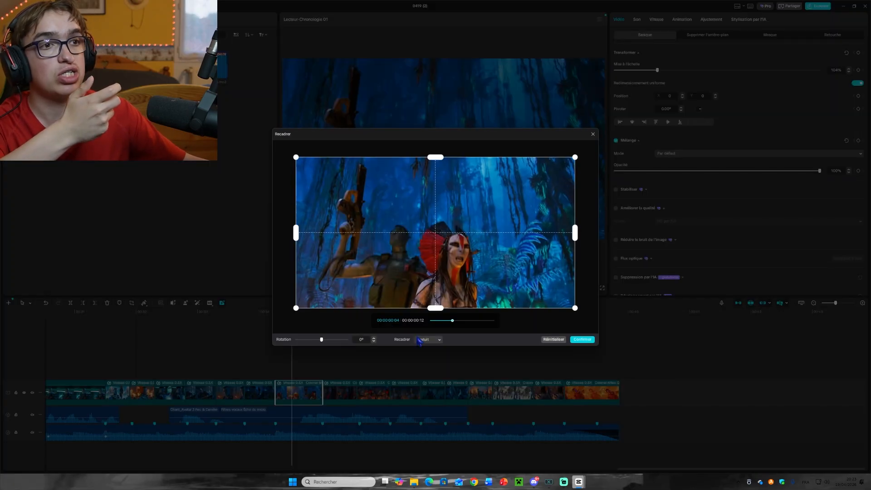
left_click(430, 341)
left_click(428, 284)
left_click(587, 340)
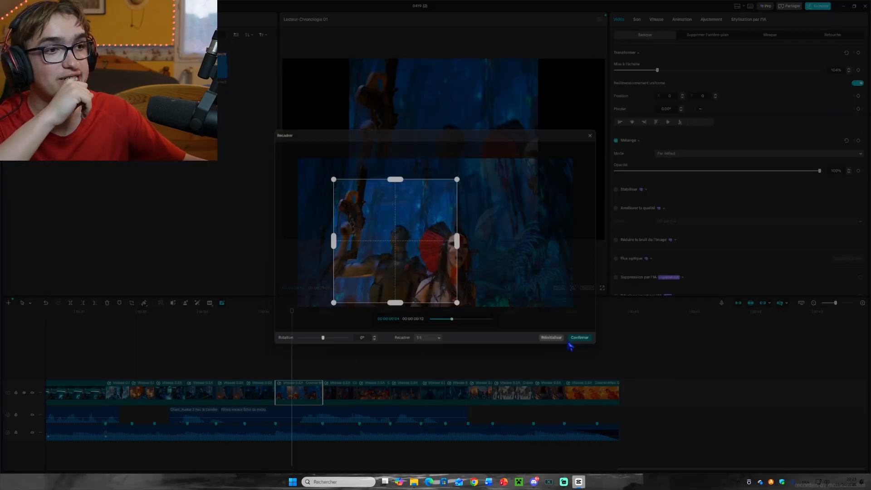
- Crop the shared-rifle shot and the following night portrait of Quaritch to 1:1, shifting each frame onto the characters
left_click(340, 346)
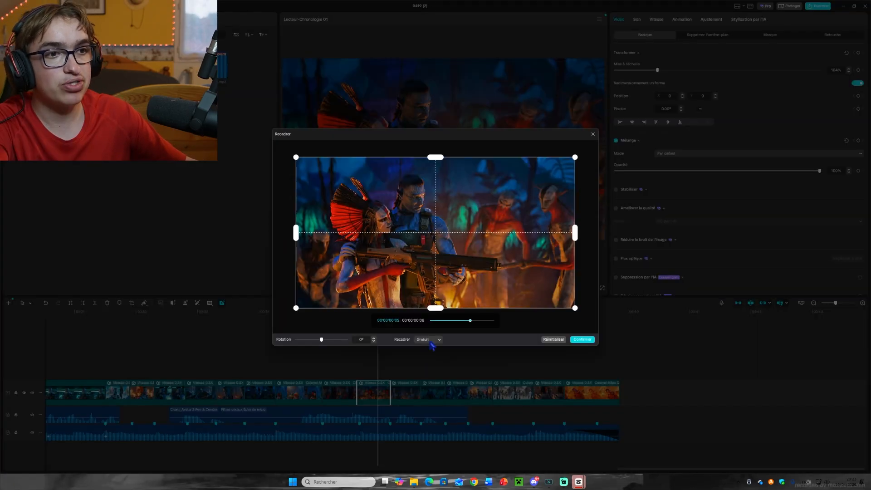
left_click(429, 339)
left_click(428, 286)
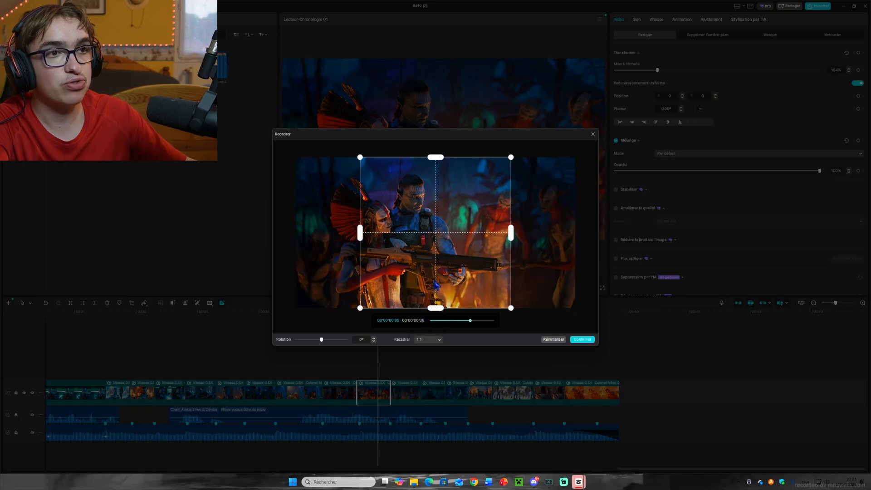
left_click_drag(405, 286, 399, 286)
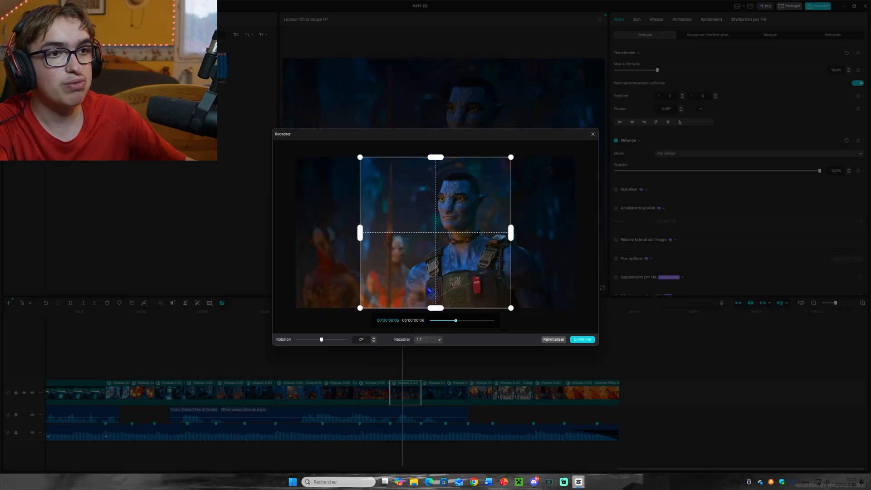
left_click_drag(437, 278, 460, 278)
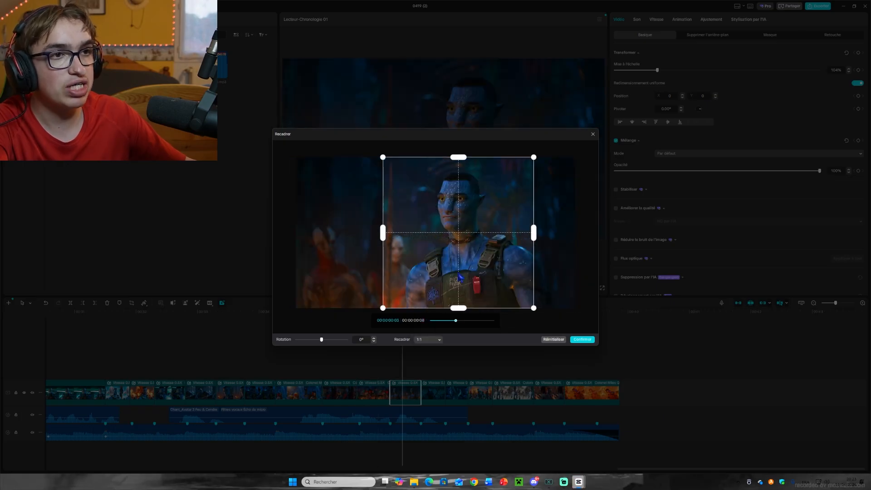
left_click(583, 340)
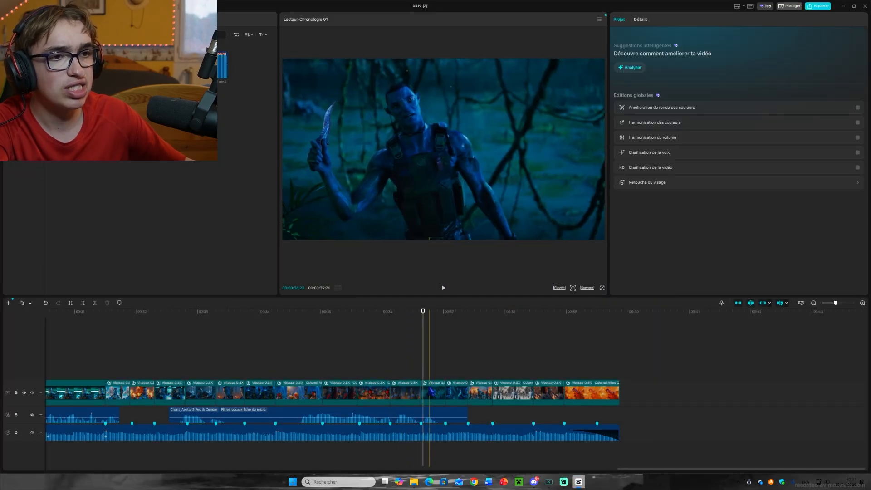
- Crop the swamp shot of Quaritch raising a knife to a 1:1 frame centred on him
left_click(143, 303)
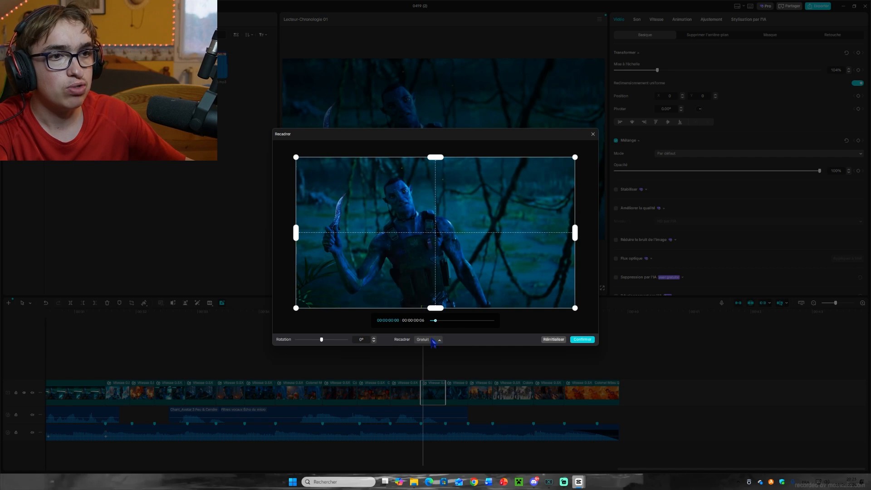
left_click(429, 340)
left_click(404, 276)
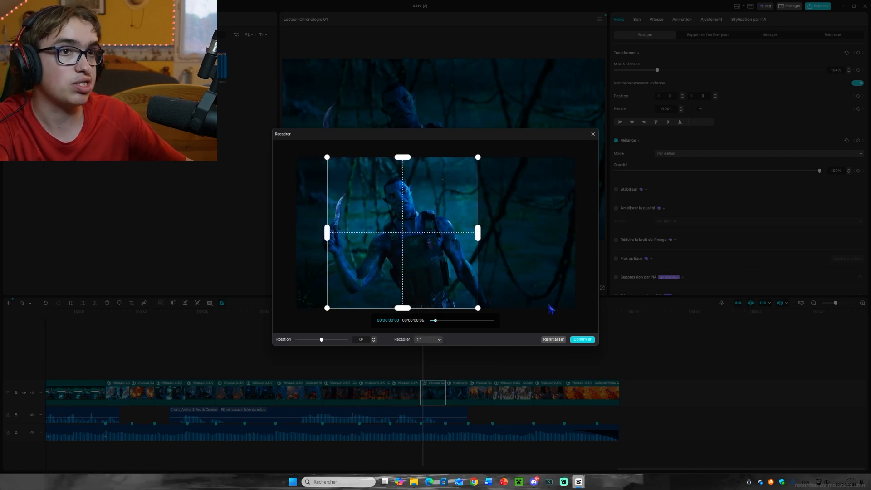
left_click(582, 340)
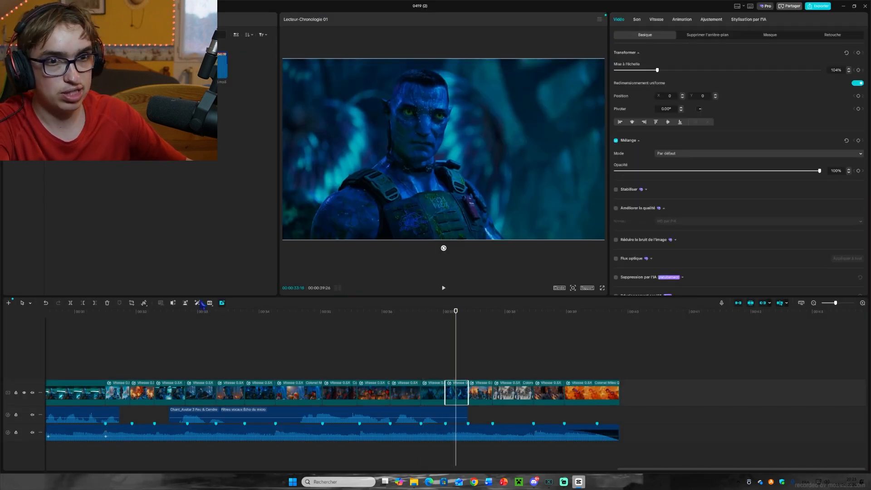
- Crop the remaining slowed shots, from the dark blue portrait of Quaritch through the closing fire shot, to 1:1 frames around him
left_click(132, 303)
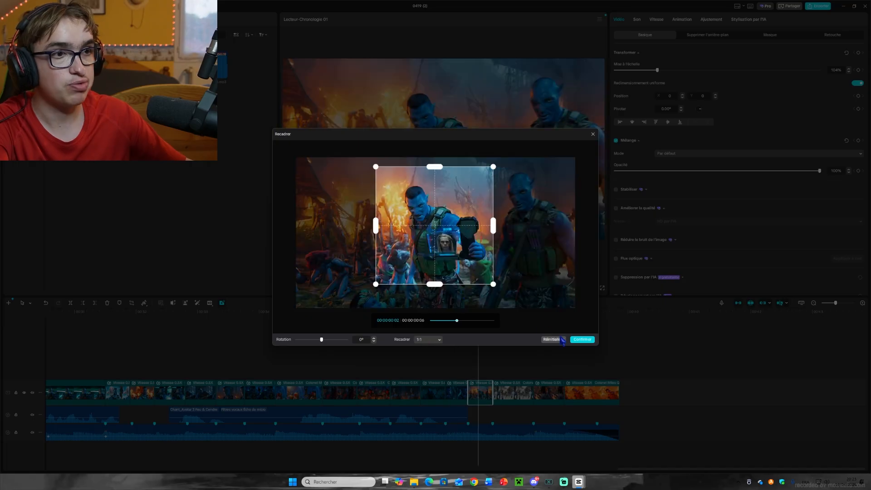
left_click(582, 339)
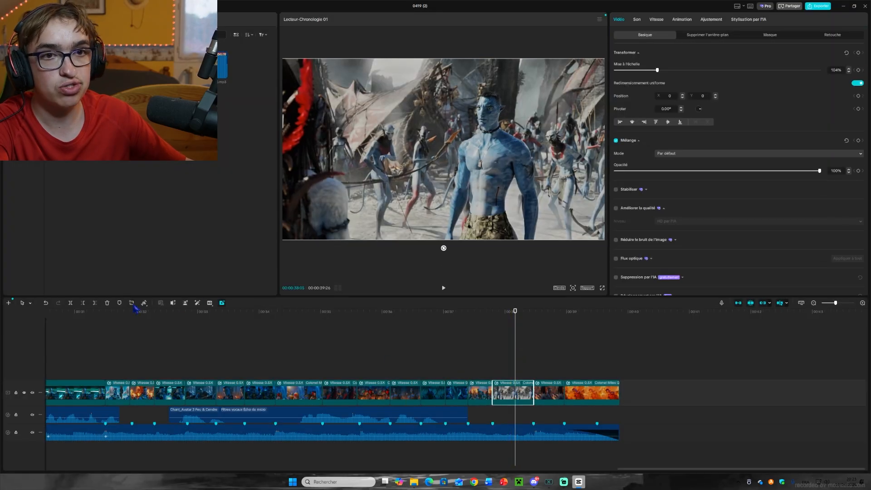
left_click(548, 351)
left_click(548, 394)
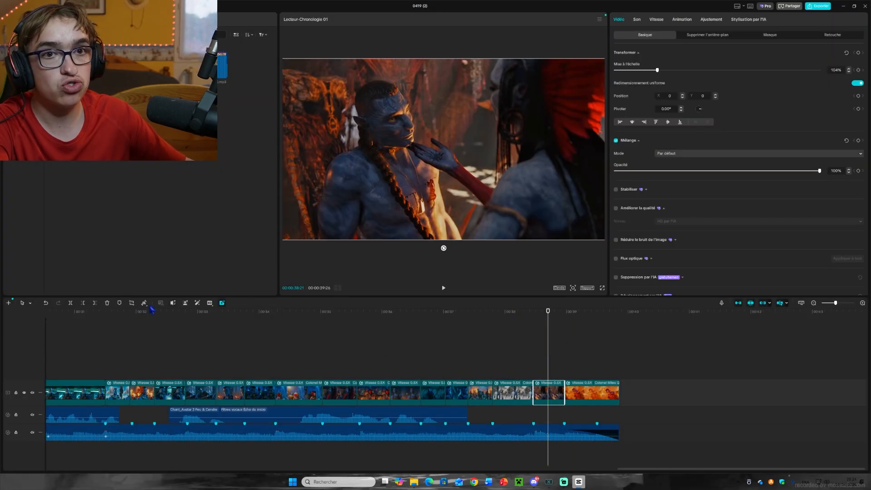
left_click(131, 303)
left_click(427, 339)
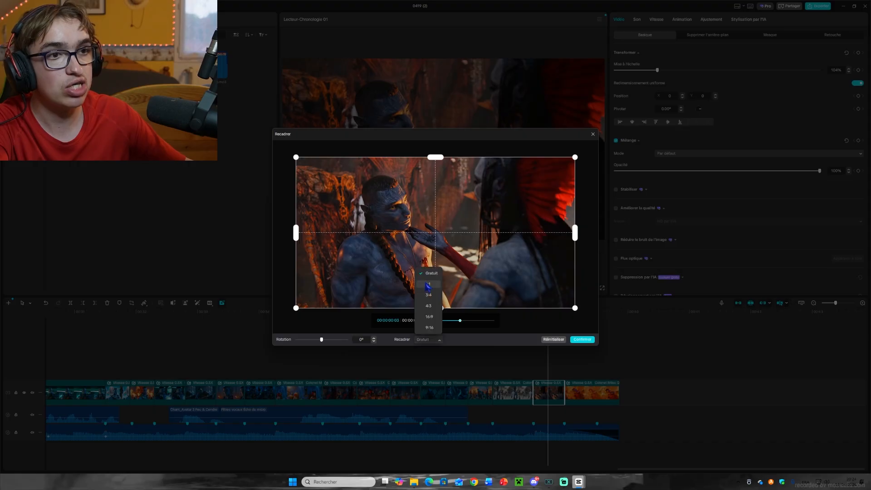
left_click(426, 285)
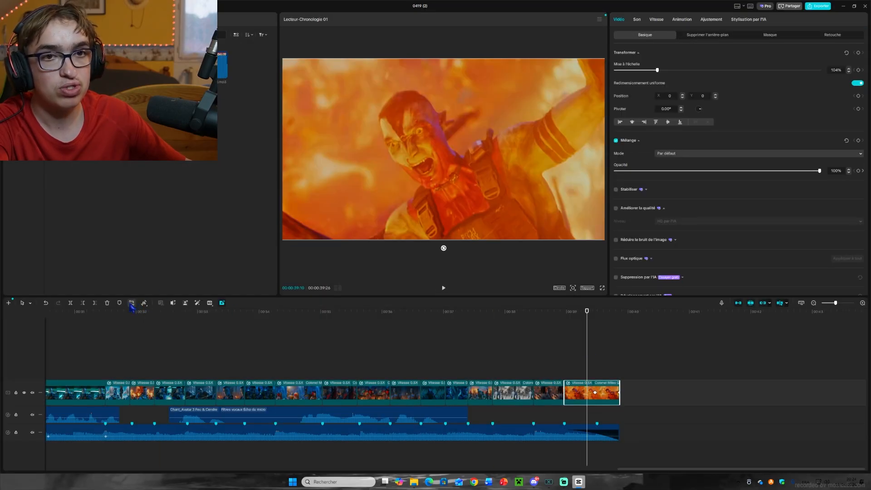
left_click(132, 304)
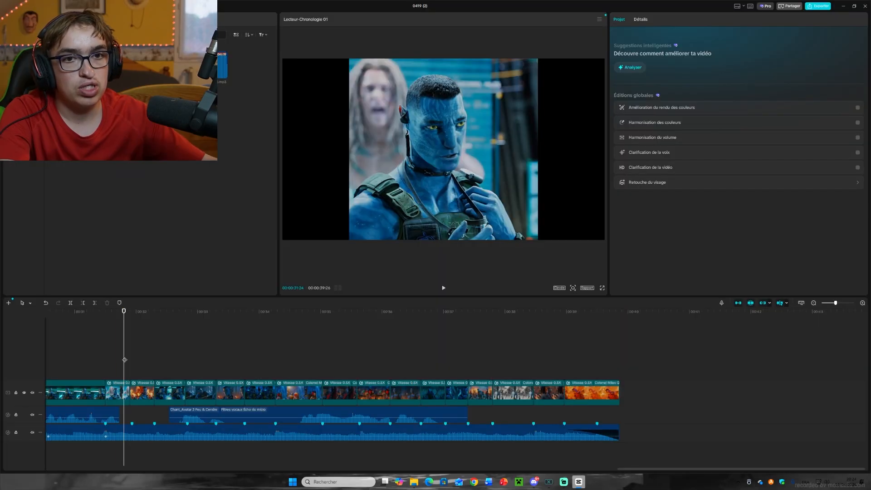
- Apply the first favourited combo animation to every slowed shot, starting with the one right after the dialogue scene
left_click(118, 391)
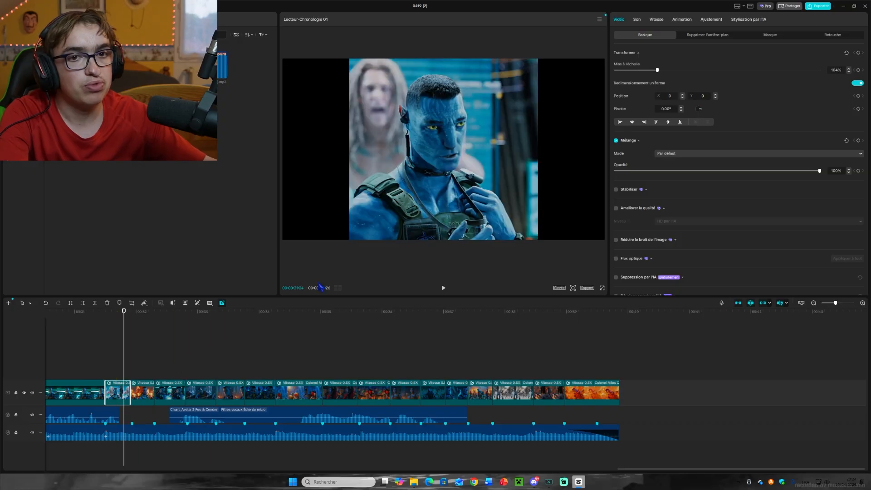
left_click(685, 20)
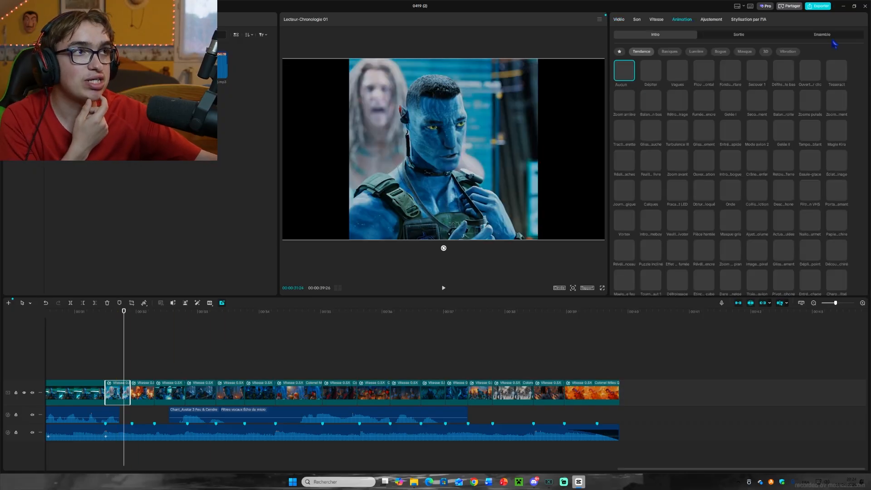
left_click(840, 36)
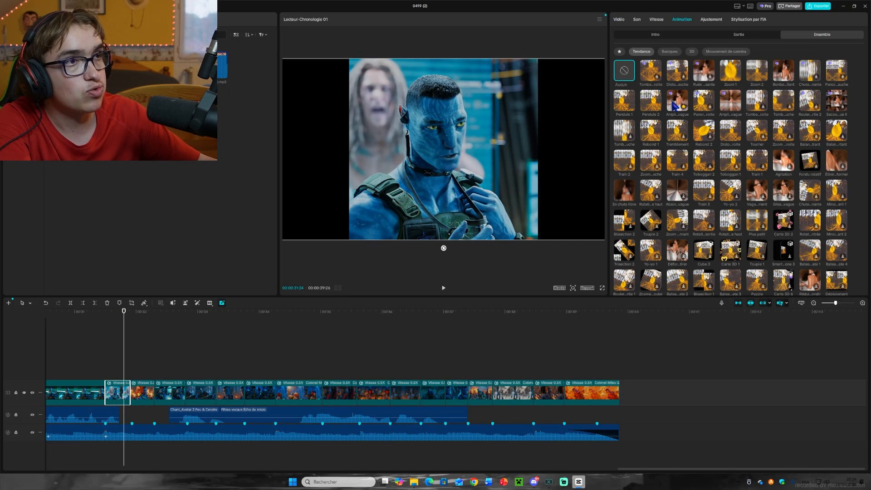
left_click(620, 52)
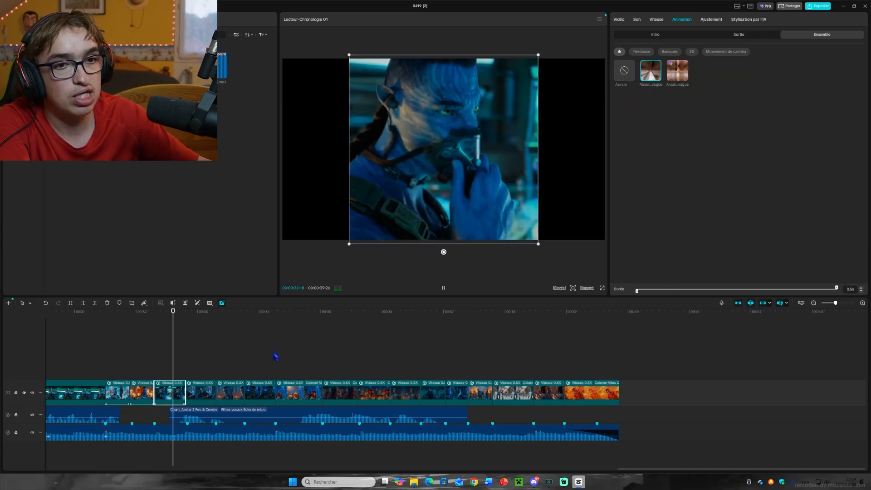
left_click(203, 391)
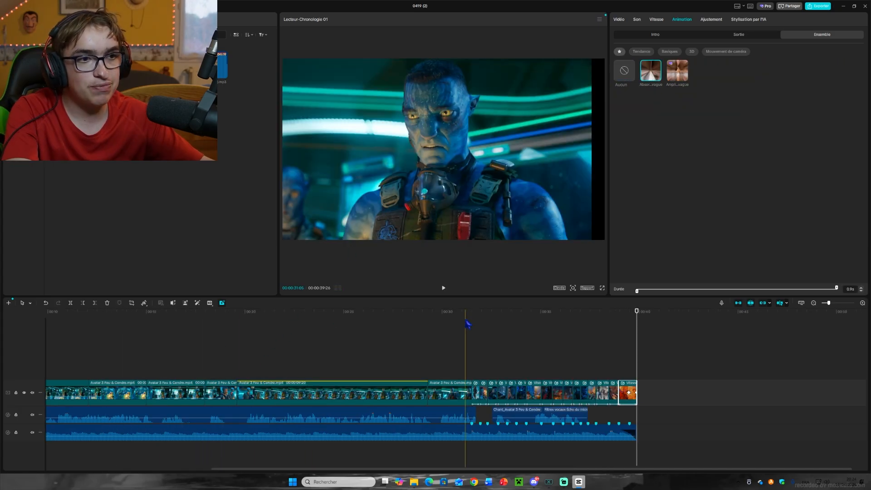
- Play back the slowed shots from the start of the beat section to check their animations
left_click(472, 323)
key("space")
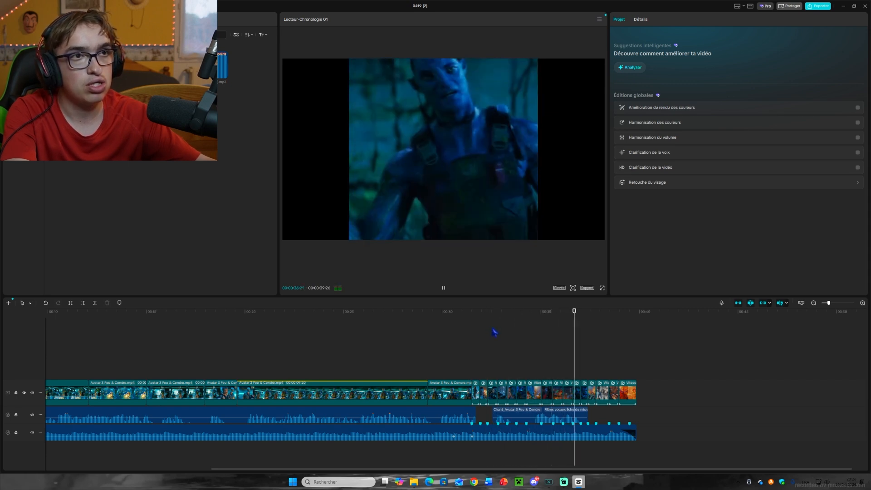
key("space")
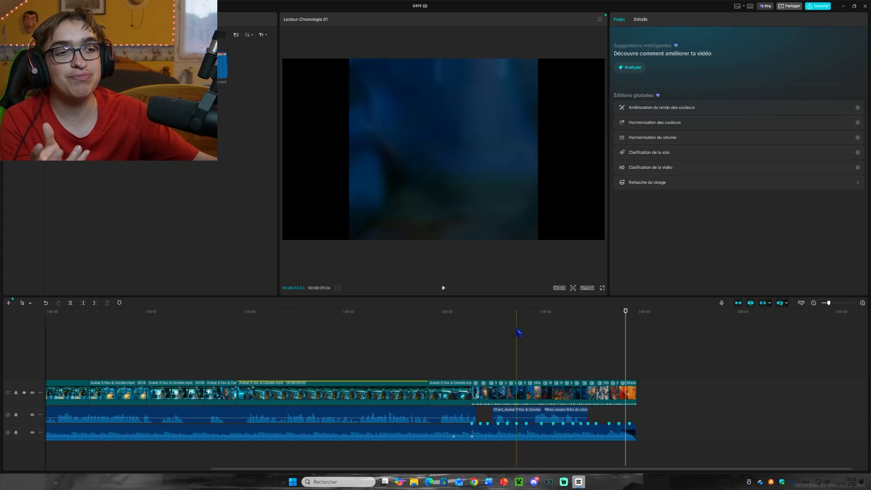
- Try the Vaguelette de collision transition between the last dialogue clip and the first slowed shot
left_click(472, 329)
left_click(831, 303)
left_click_drag(833, 305, 839, 305)
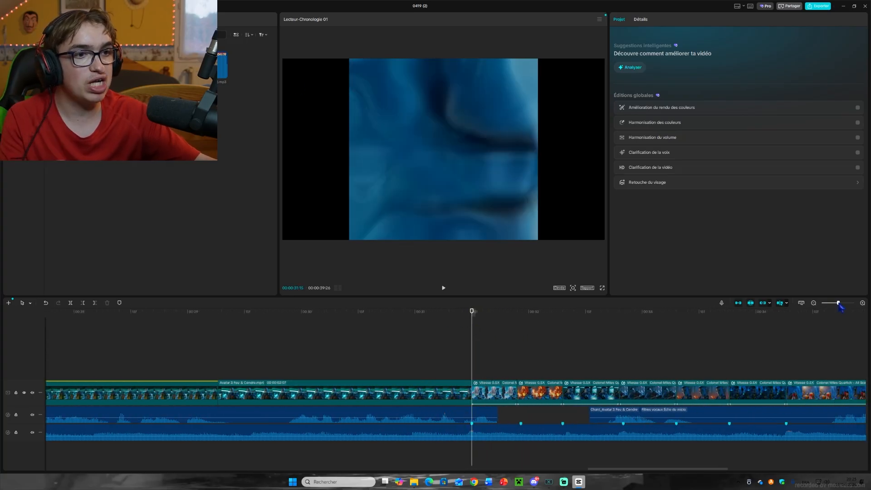
left_click(128, 21)
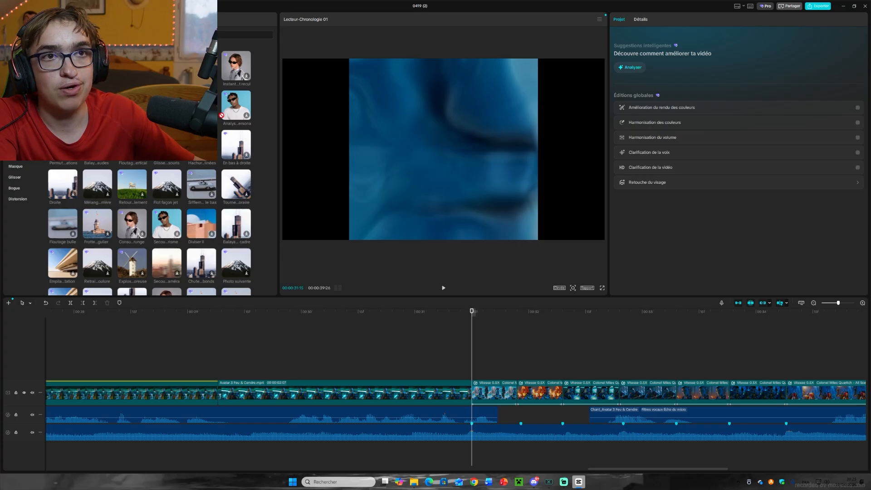
left_click_drag(222, 115, 472, 389)
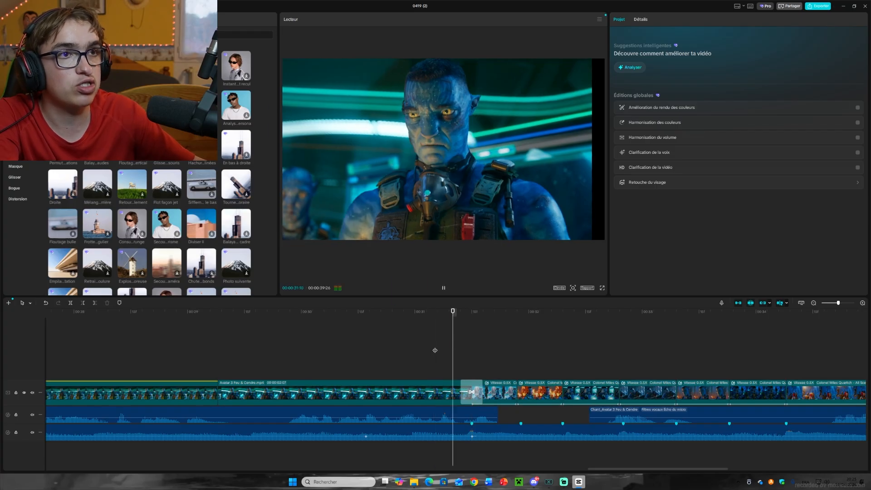
left_click(469, 391)
key("Delete")
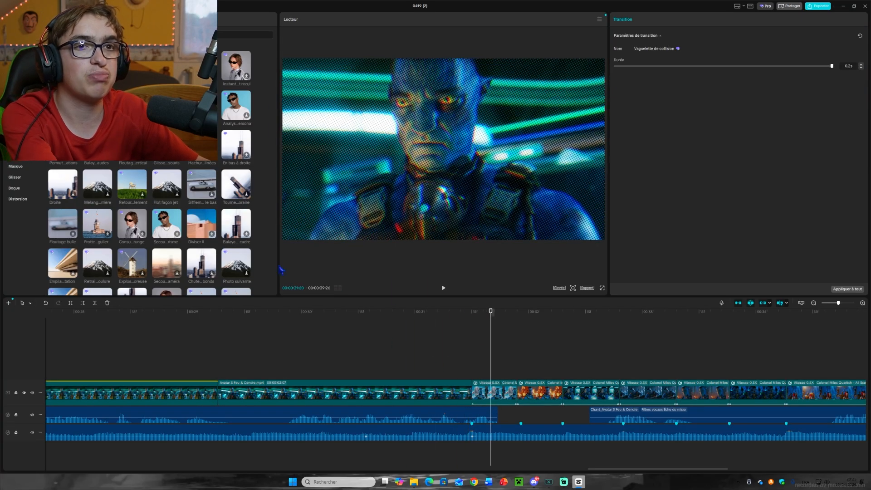
- Export the whole timeline as "a 4k" in mp4 format at 1080P
left_click_drag(839, 303, 825, 304)
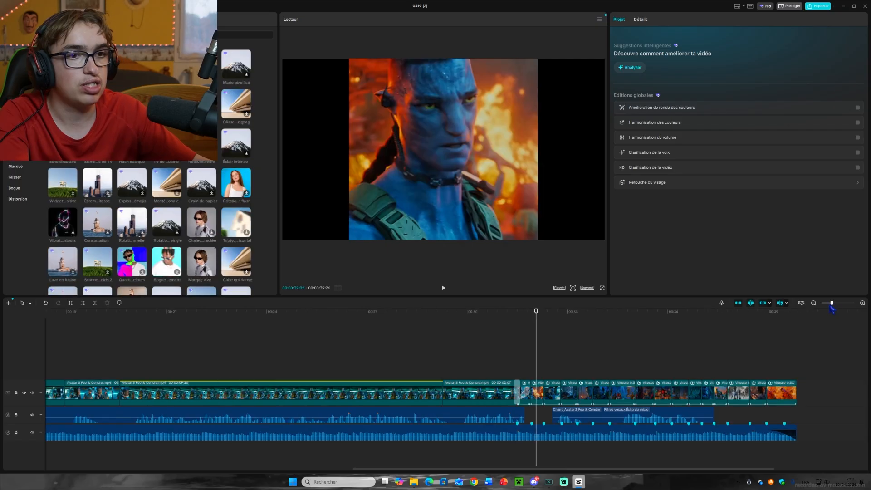
left_click_drag(320, 343, 14, 352)
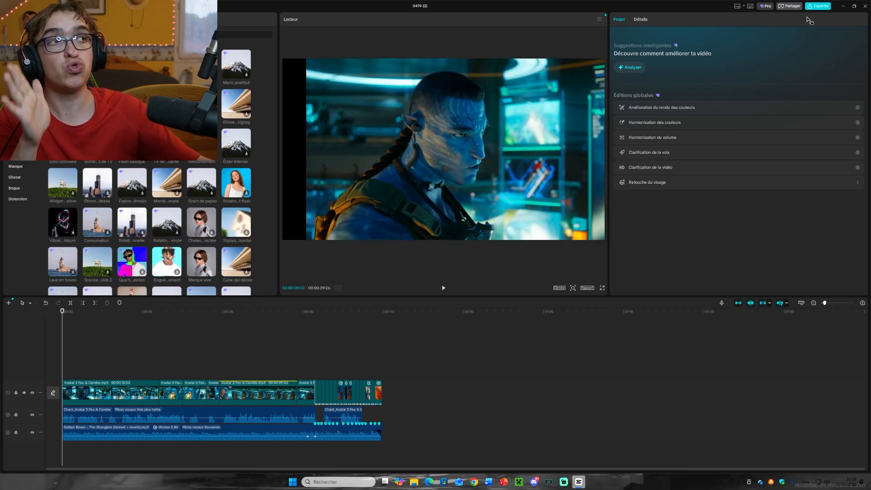
left_click(819, 6)
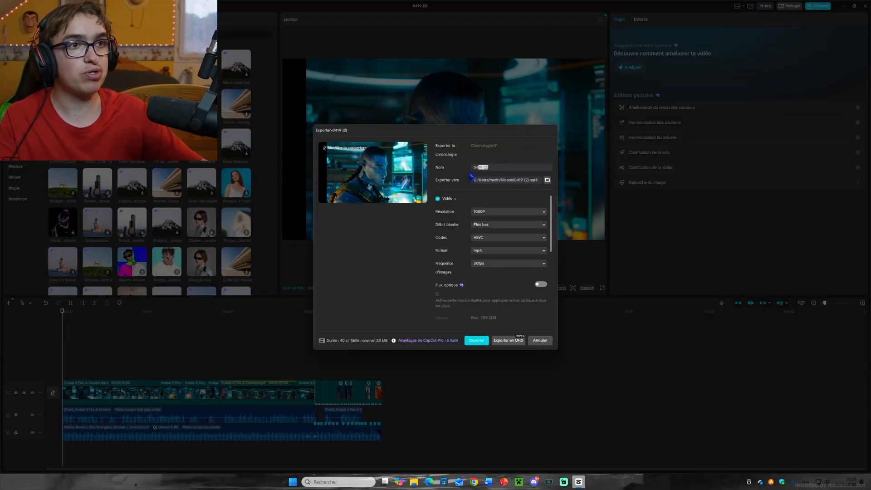
type("a ")
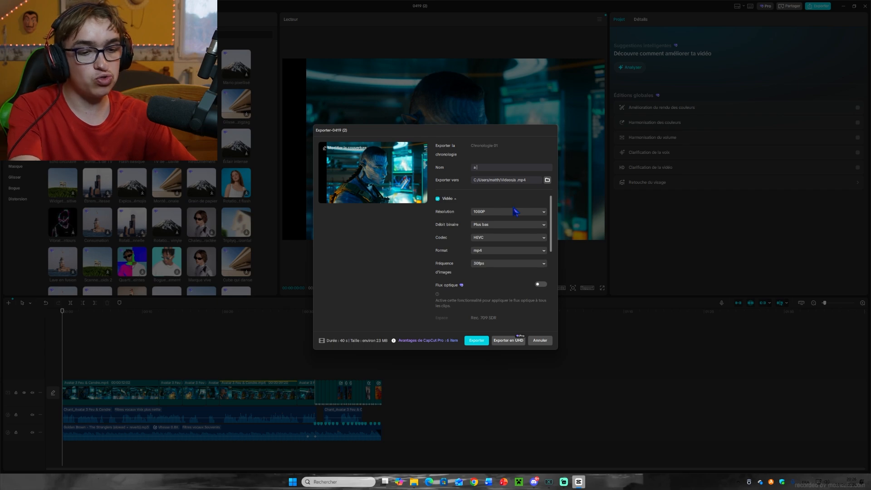
type("4k")
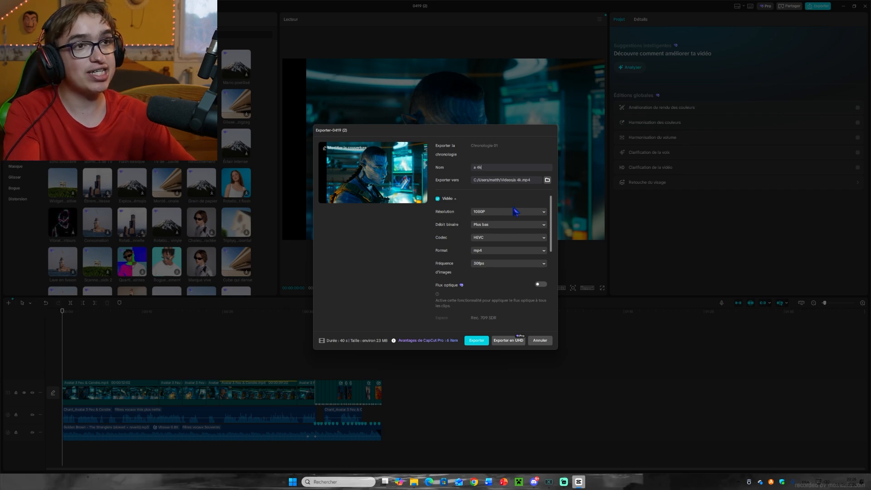
left_click(475, 340)
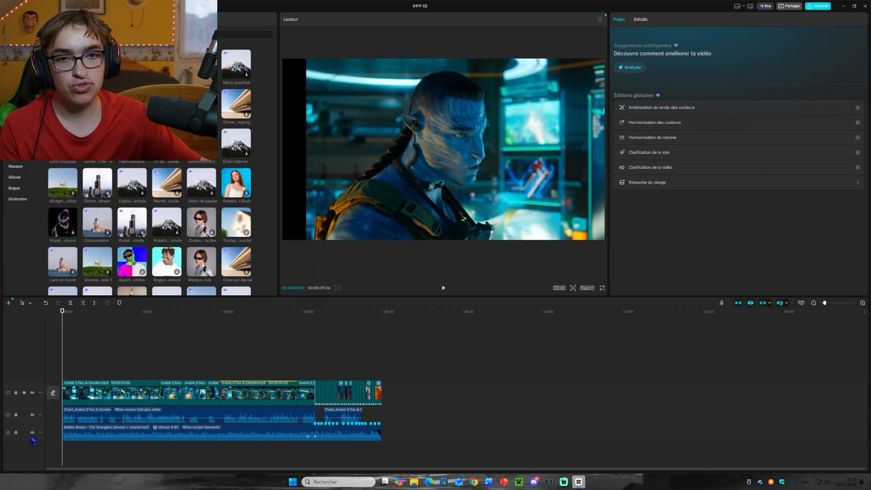
- Mute the Golden Brown music track and generate automatic captions from the dialogue
left_click(32, 434)
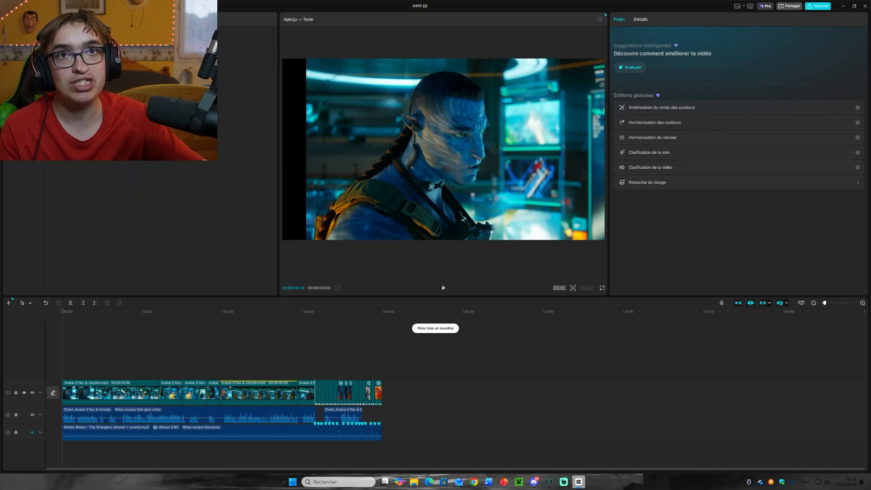
left_click(252, 291)
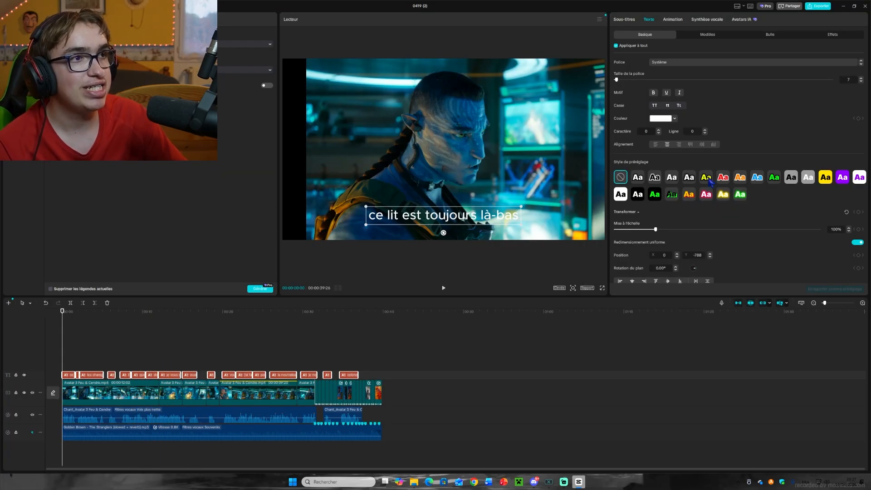
- Give all captions the yellow text preset with black outline and raise them slightly within the frame
left_click(709, 180)
left_click_drag(474, 222, 471, 199)
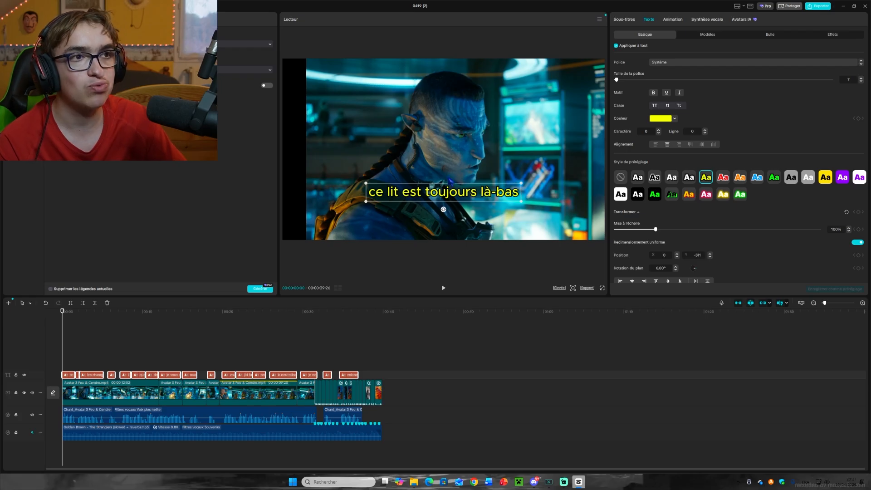
left_click(85, 345)
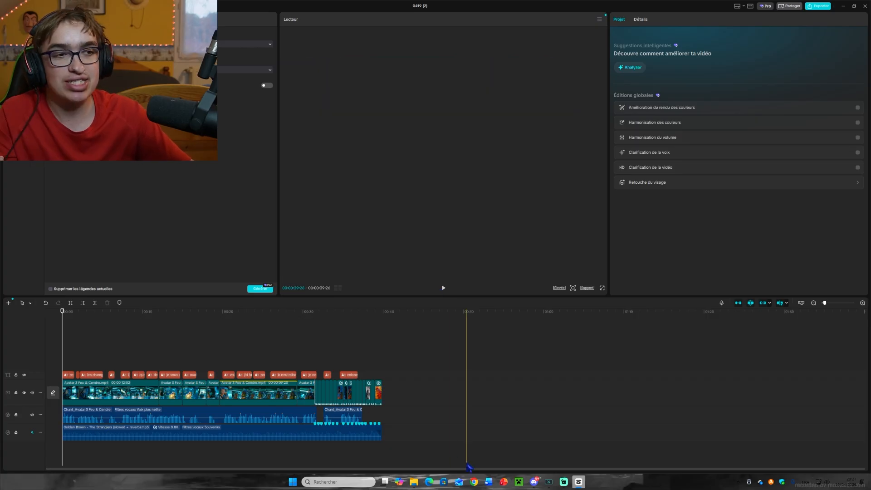
- Switch to Chrome, search Google for "jack sully" to check the character's name, and return to CapCut
left_click(474, 482)
left_click(397, 140)
type("jack")
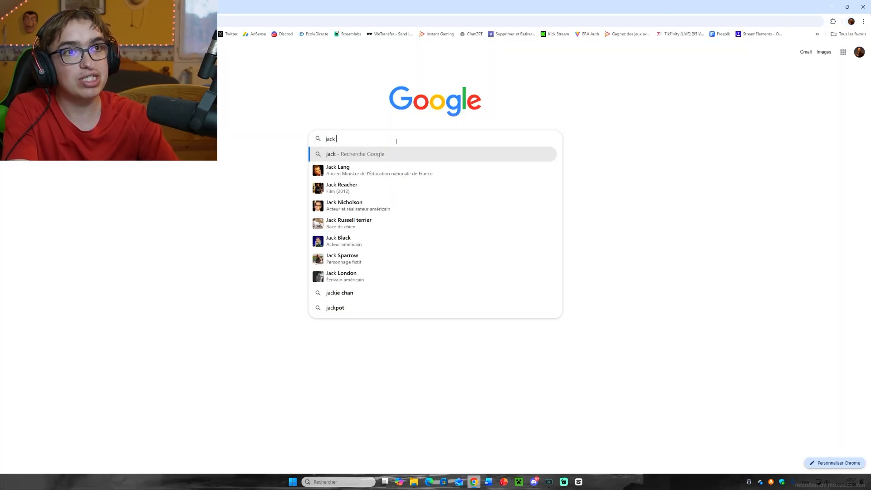
type(" sully")
key("Return")
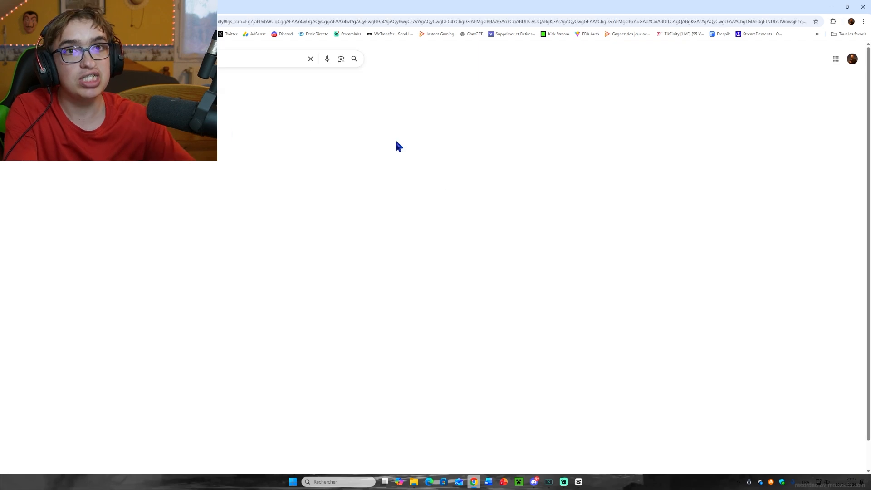
left_click(832, 7)
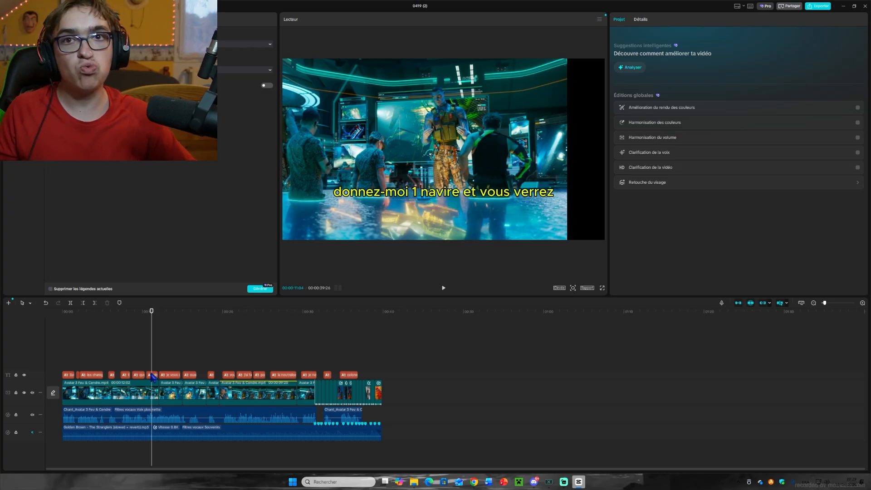
- Replace "1" with "un" in the caption "donnez-moi 1 navire et vous verrez"
left_click(154, 377)
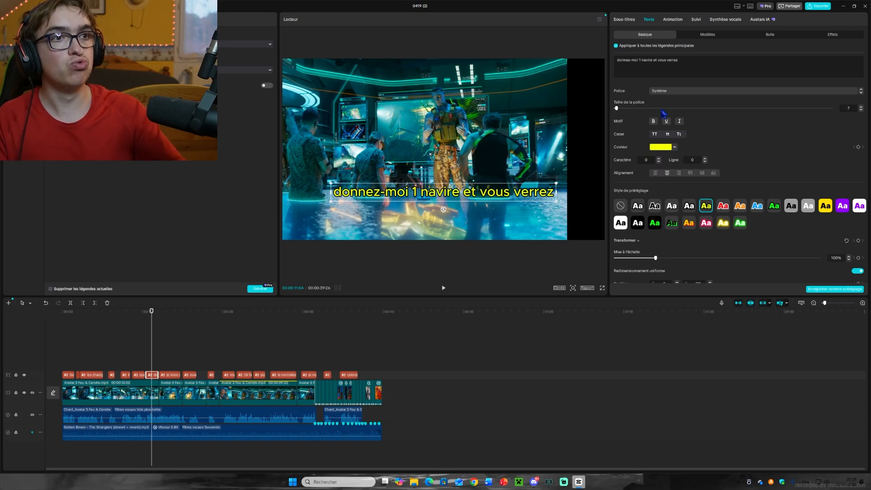
key("BackSpace")
type("un")
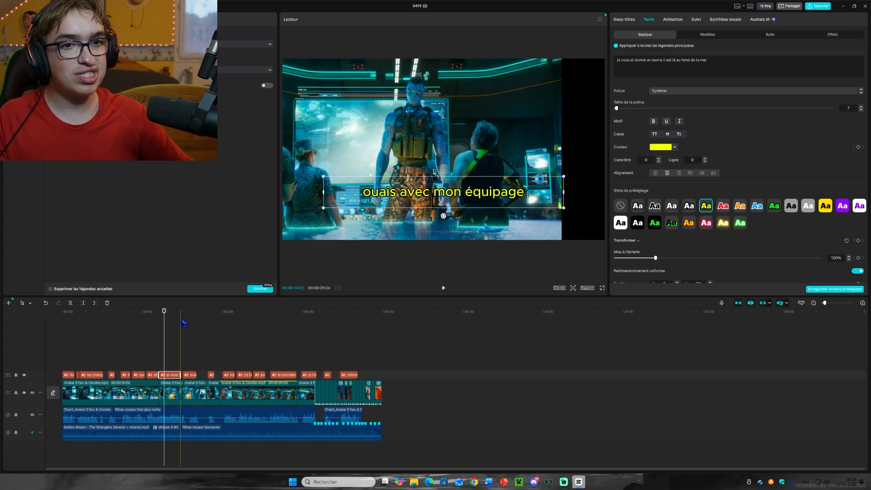
- Delete the last two captions, which sit over the slowed shots
left_click(242, 347)
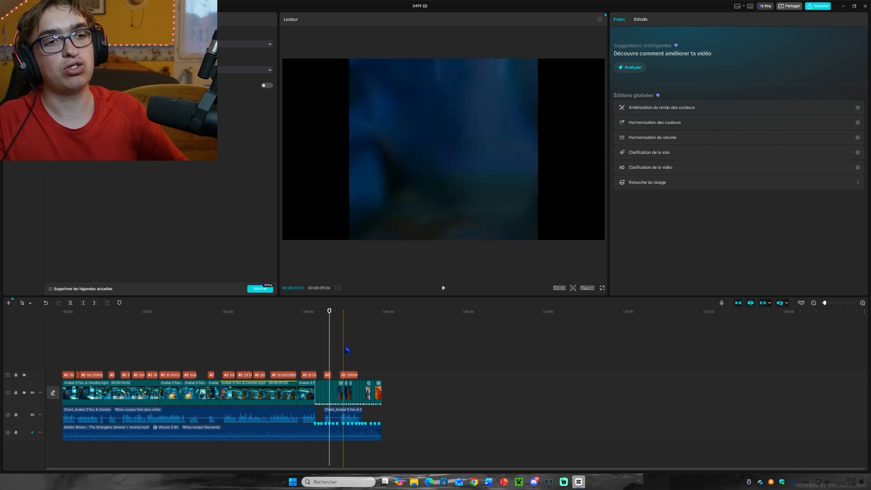
left_click(329, 375)
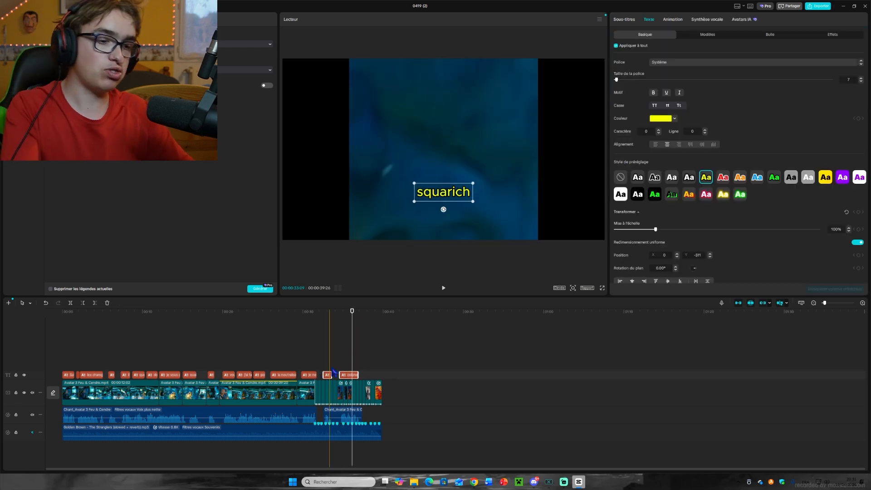
key("Delete")
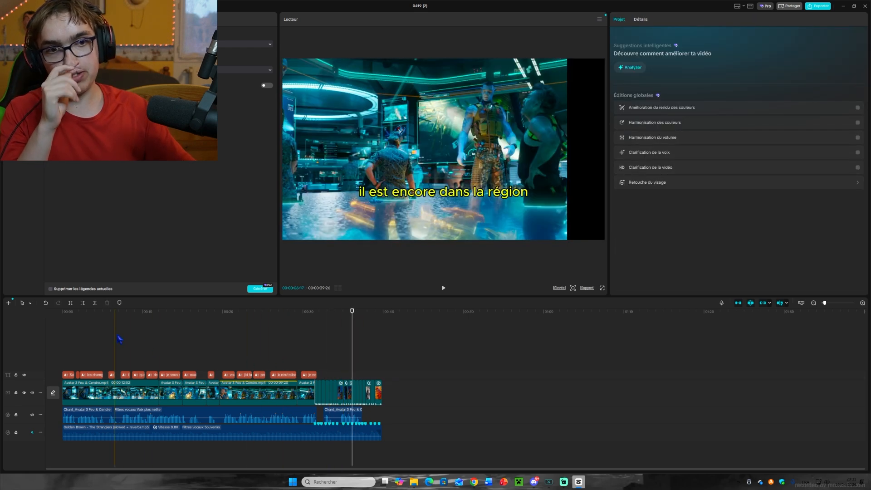
- Set up the project export without video, keeping the MP3 audio and including the captions as a TXT file
left_click(818, 6)
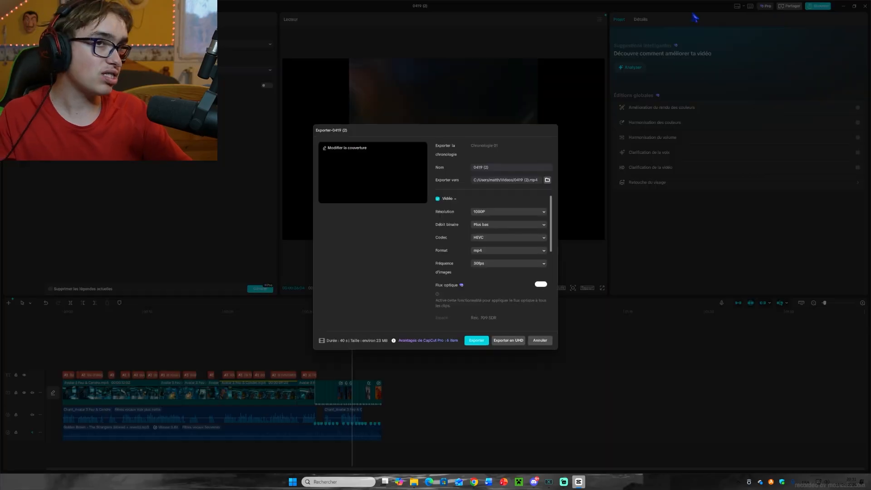
left_click(437, 198)
scroll(438, 227, "down", 5)
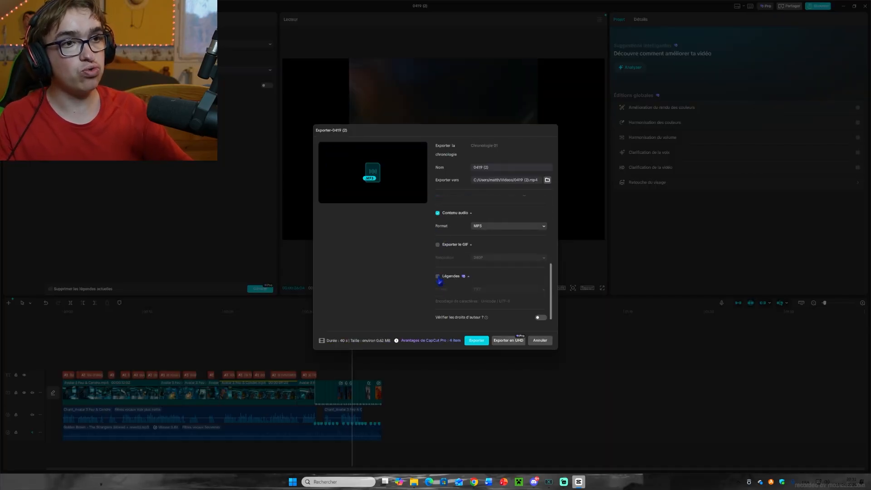
left_click(438, 276)
- Name the export "Quaritch Audio ss" and export the audio and captions
key("ctrl+a")
type("Q")
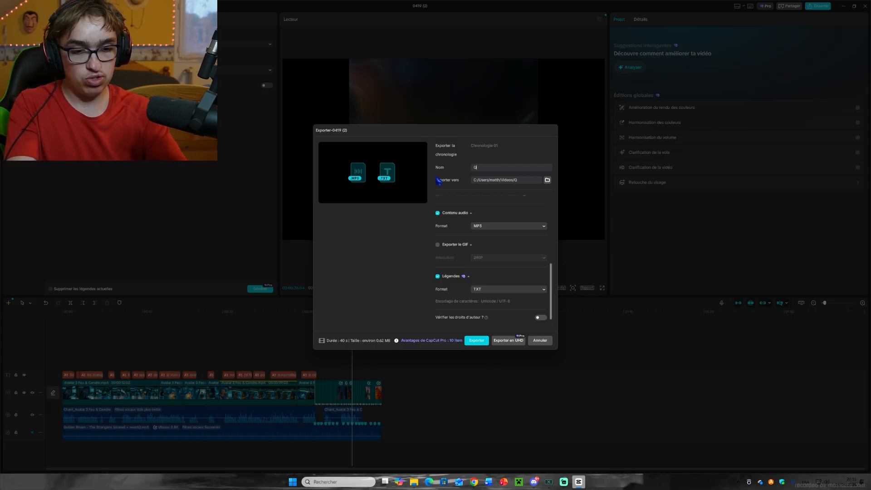
type("uaritch Au")
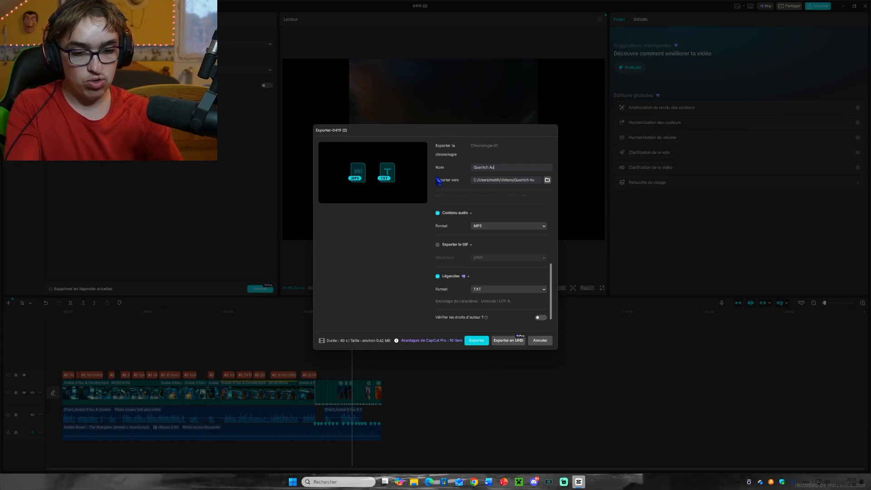
type("dio ss")
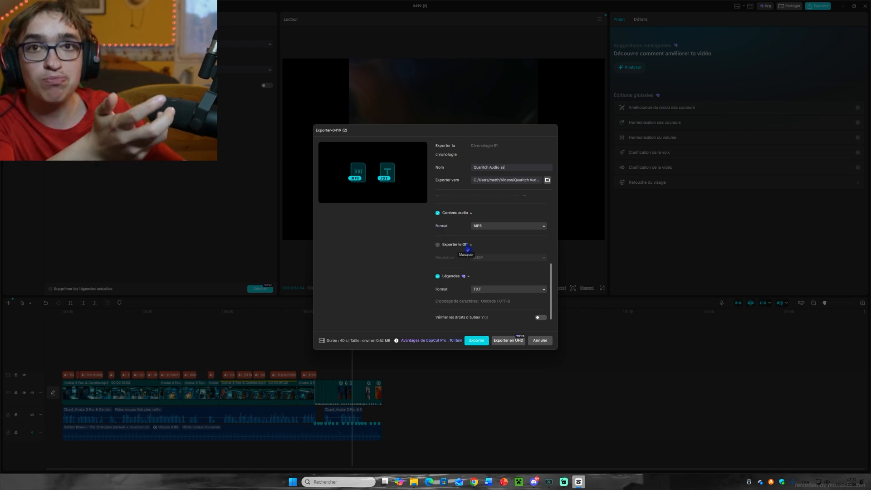
left_click(483, 343)
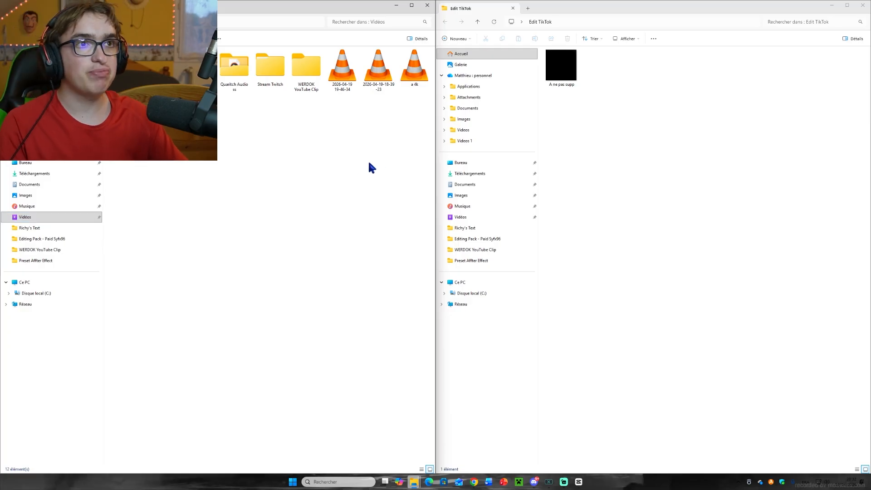
- Move the "a 4k" video from the Vidéos folder into the Edit TikTok folder, retrying if the file is in use
left_click(418, 68)
left_click_drag(417, 68, 637, 128)
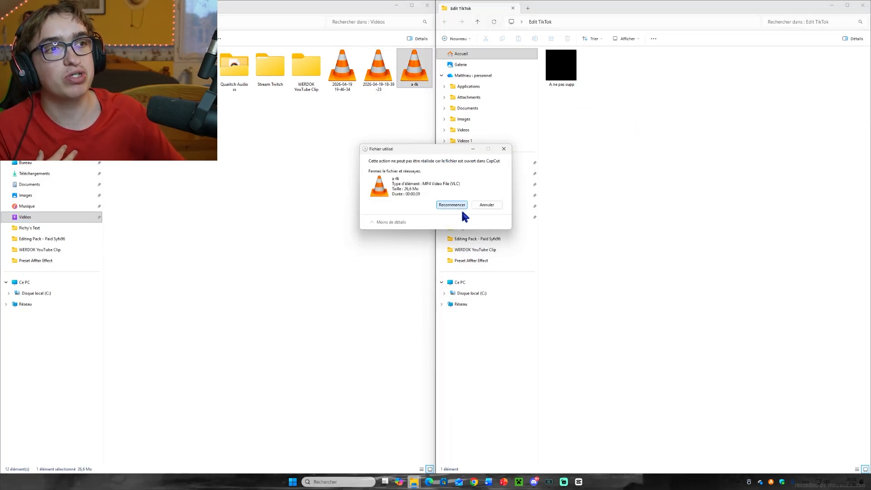
left_click(443, 206)
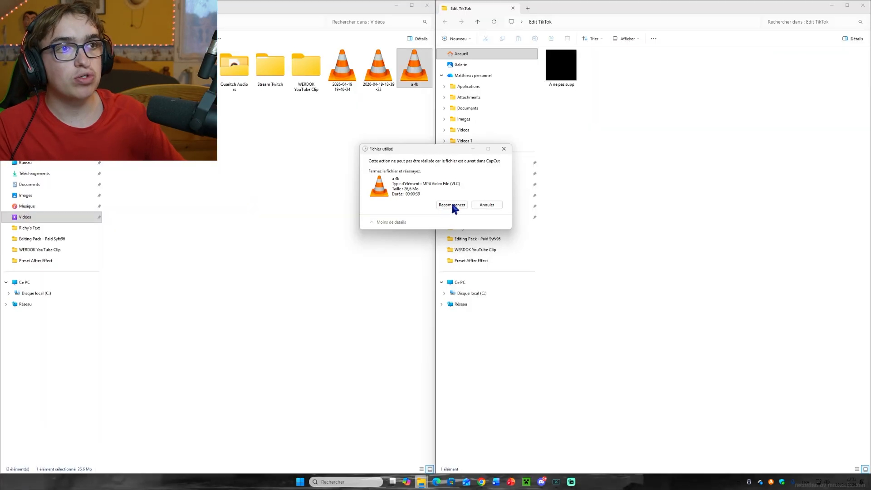
left_click(452, 205)
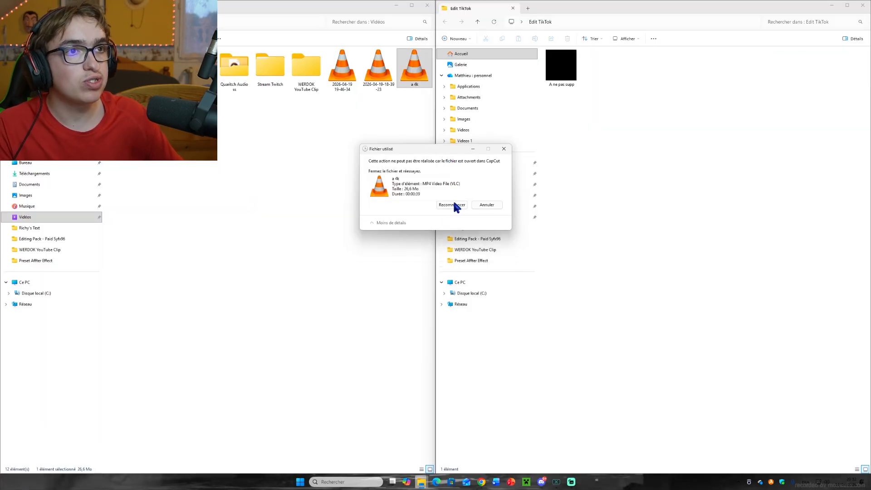
left_click(503, 148)
left_click_drag(415, 68, 657, 145)
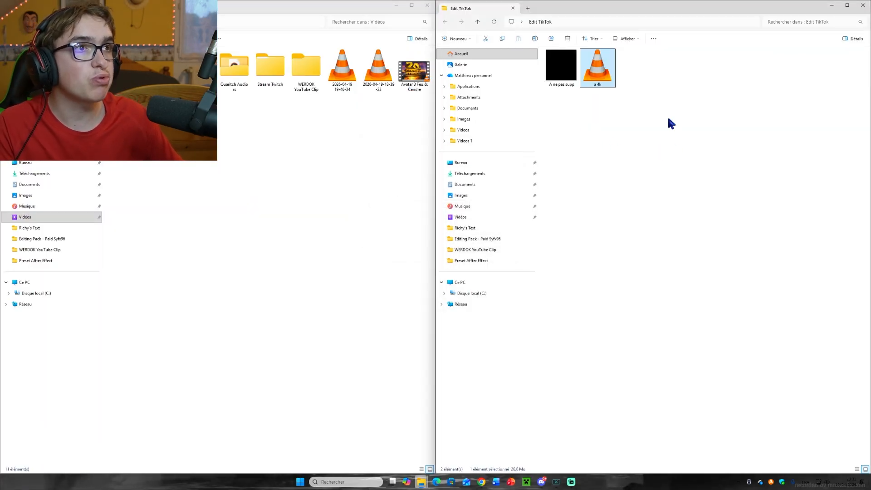
left_click(330, 109)
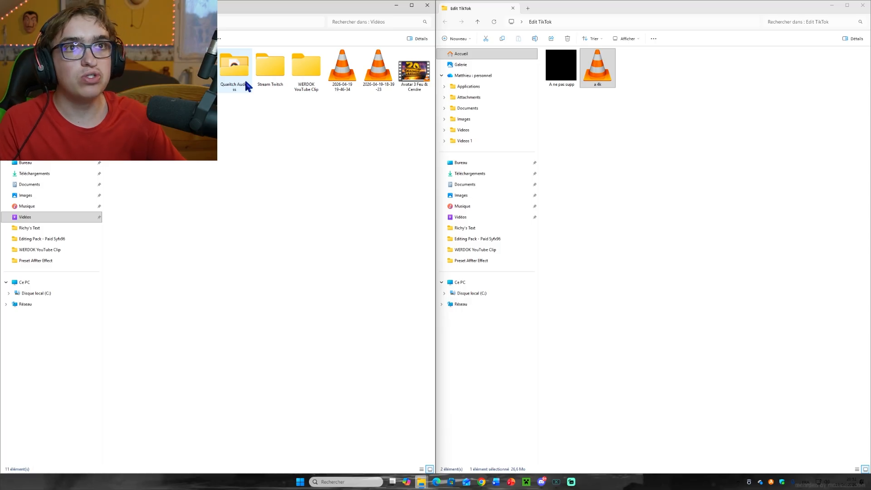
- Move both files from the Quaritch Audio ss folder in Vidéos into the Edit TikTok folder
double_click(245, 79)
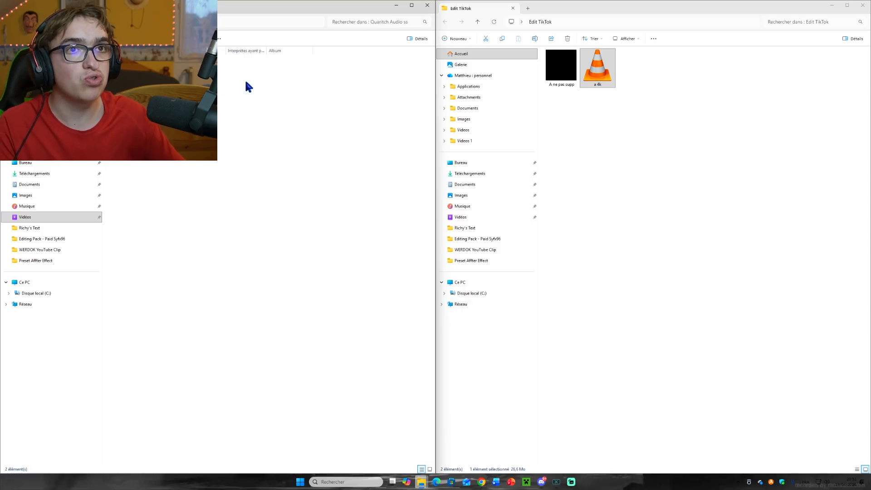
key("ctrl+a")
left_click_drag(209, 66, 639, 156)
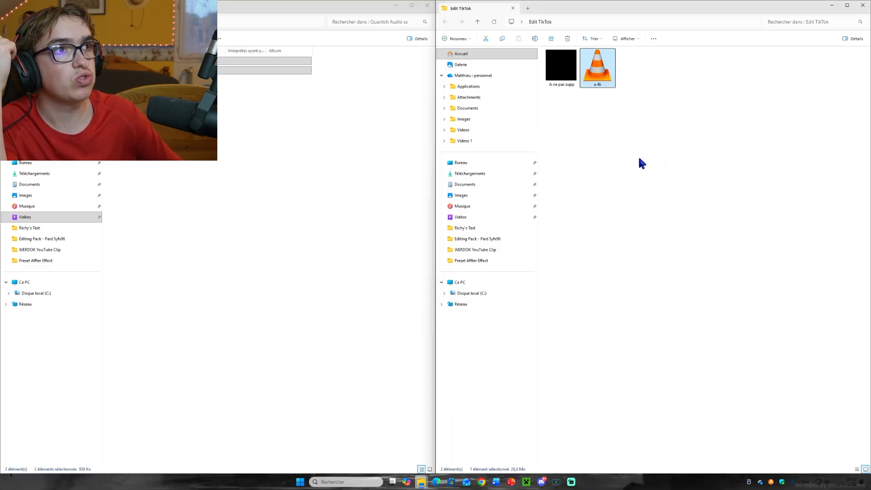
left_click(658, 131)
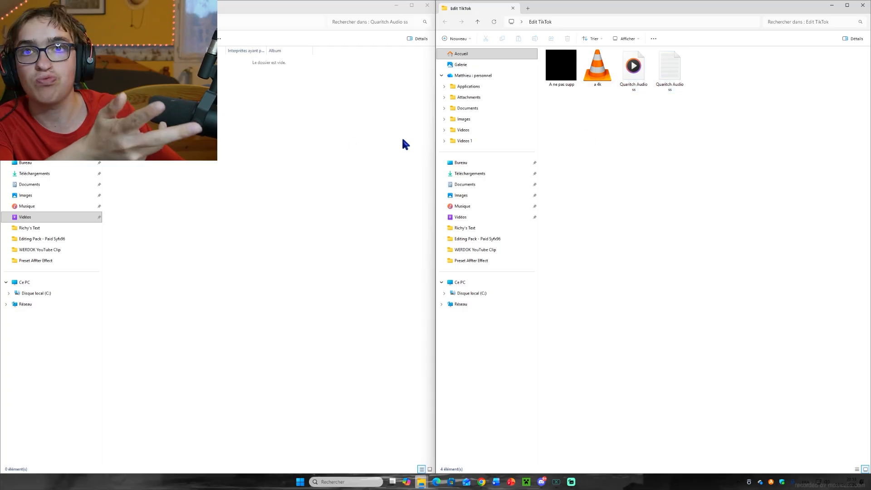
- Return to the Vidéos folder and delete the emptied Quaritch Audio ss folder
left_click(399, 137)
key("alt+Left")
key("Delete")
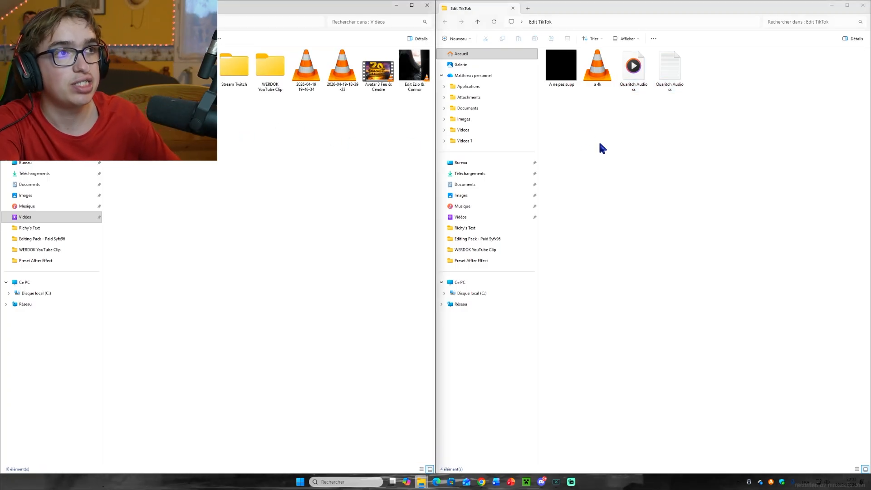
left_click(635, 127)
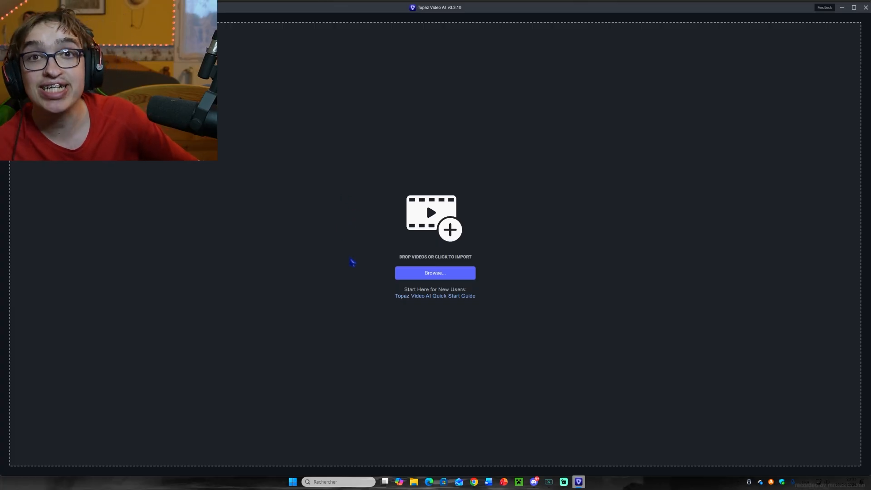
- Import the a 4k clip from the Edit TikTok folder into Topaz Video AI and minimize the file window
key("alt+Tab")
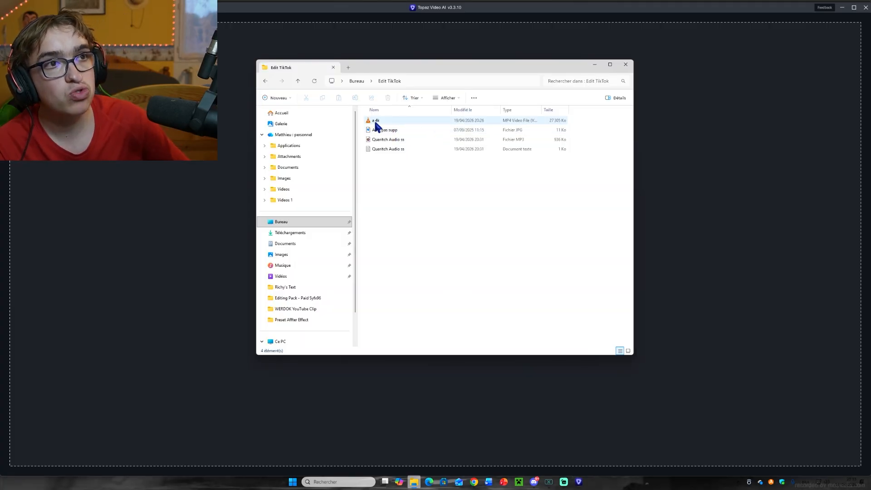
left_click_drag(375, 121, 680, 160)
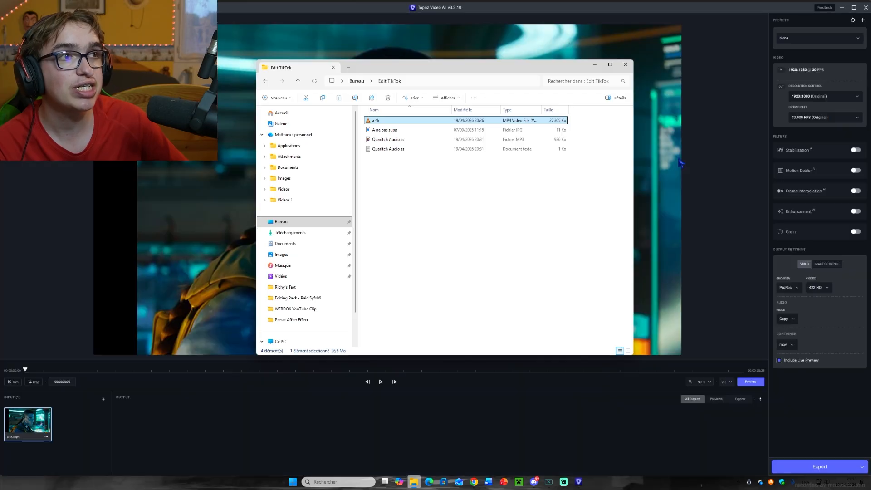
left_click(596, 65)
- Apply the Richys Main preset, and set the output resolution to 2x Upscale and the frame rate to 60 FPS
left_click(817, 38)
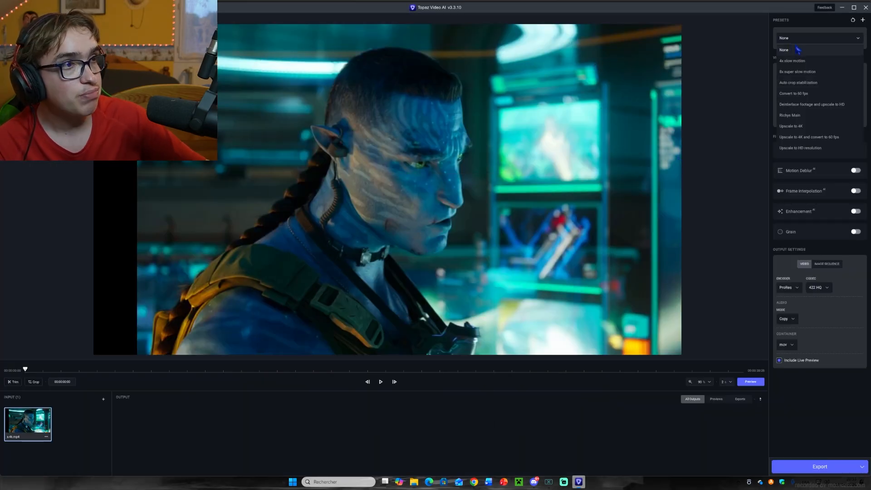
left_click(800, 116)
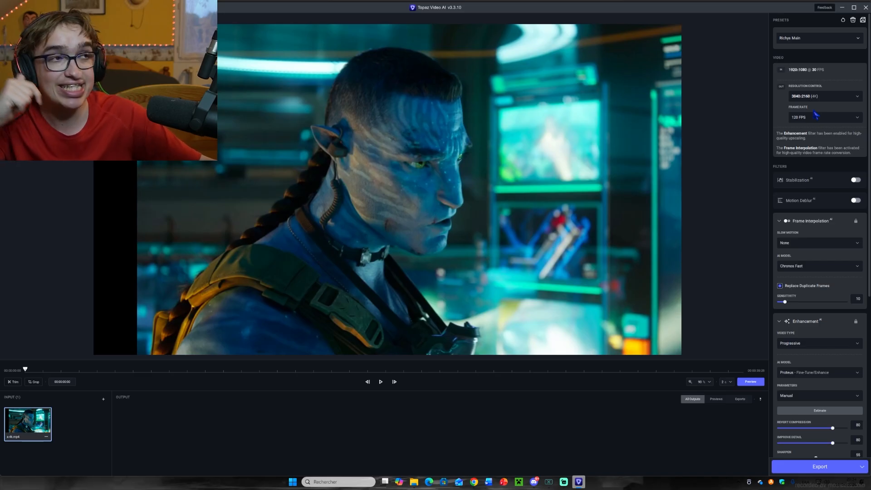
left_click(809, 96)
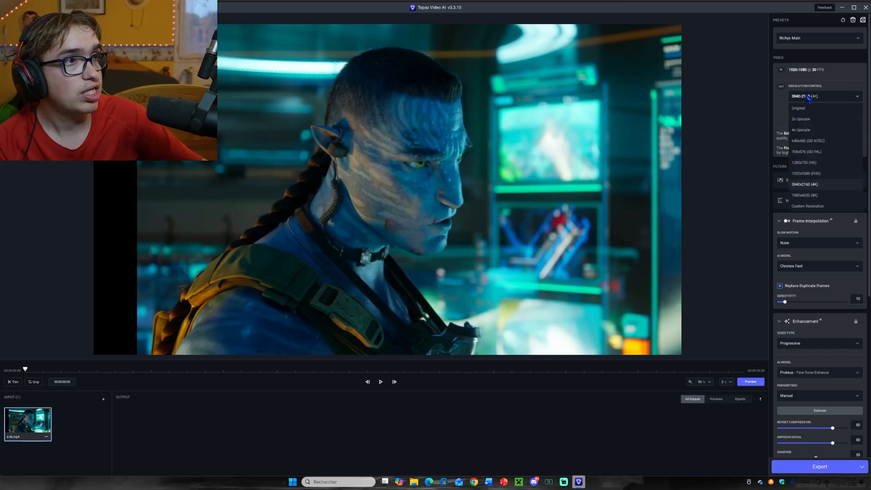
left_click(812, 120)
left_click(815, 122)
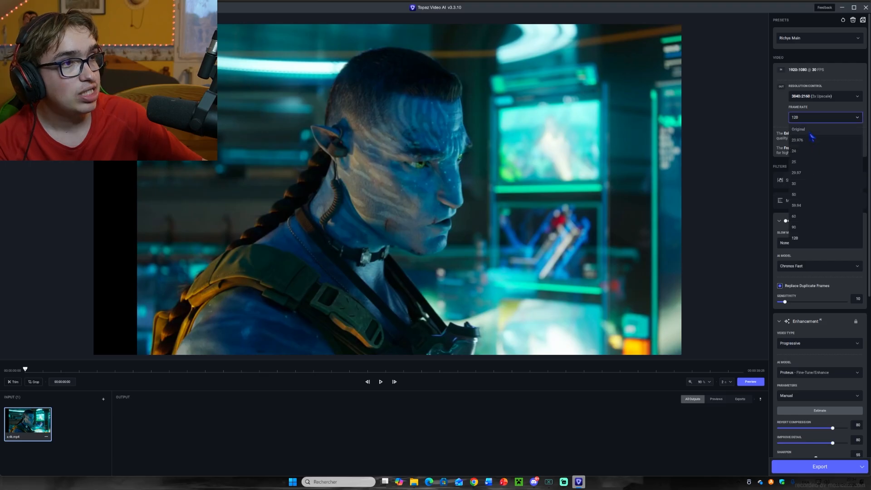
left_click(811, 217)
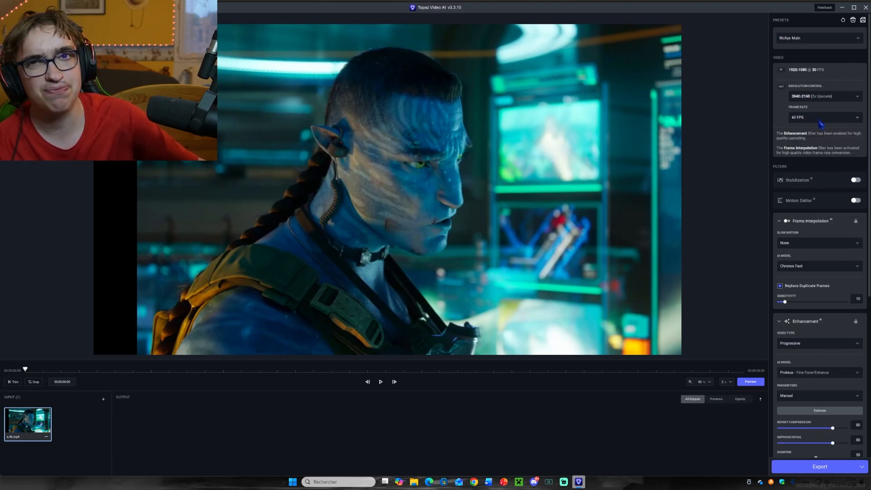
- Check the Proteus enhancement parameters and the output settings, and export the clip
scroll(792, 323, "down", 3)
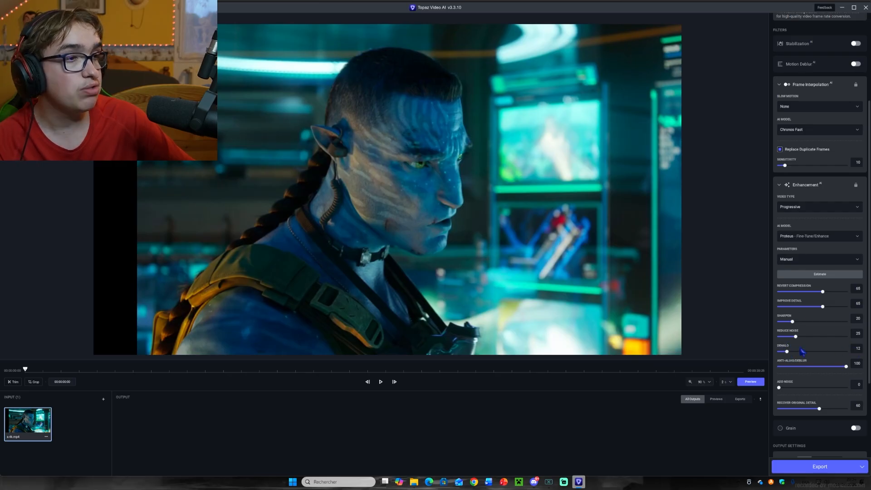
scroll(811, 303, "down", 3)
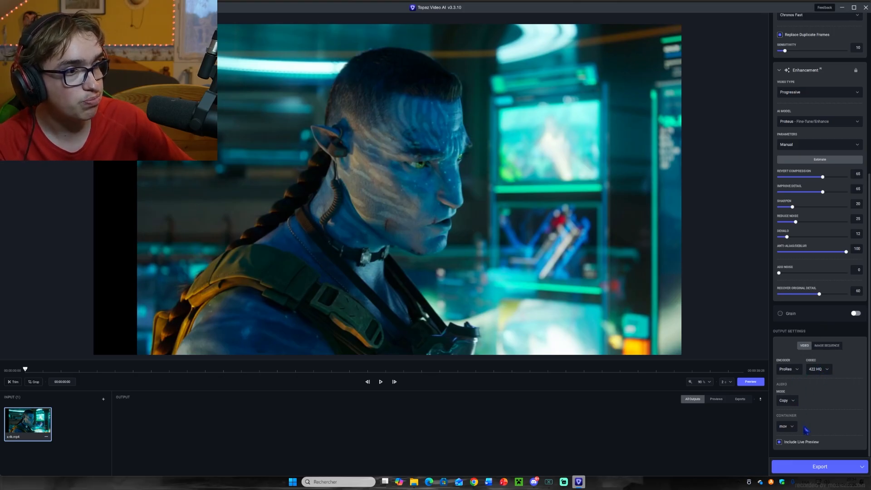
scroll(817, 429, "up", 6)
scroll(822, 428, "down", 6)
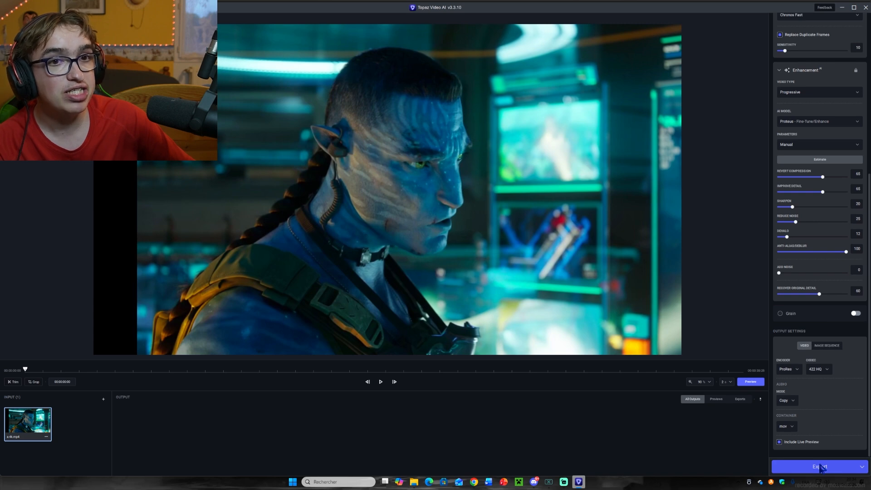
left_click(820, 468)
- Compare the original and enhanced footage side by side and in split view, examining the detail of the character's face and eye
scroll(523, 201, "up", 5)
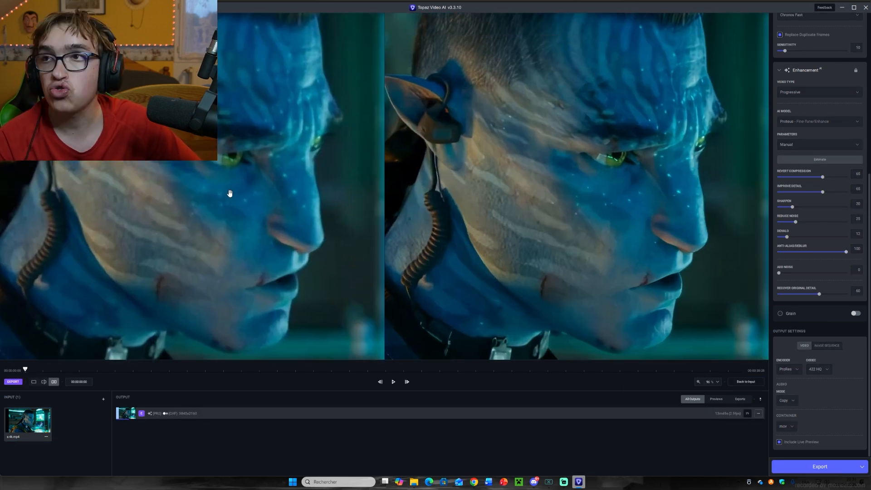
left_click_drag(459, 170, 478, 159)
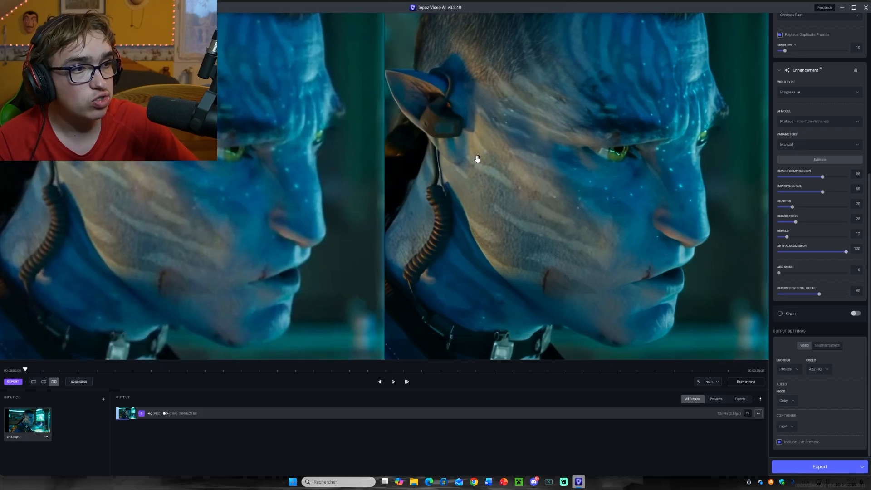
left_click(43, 382)
scroll(356, 213, "down", 3)
left_click_drag(363, 213, 264, 181)
scroll(434, 148, "up", 3)
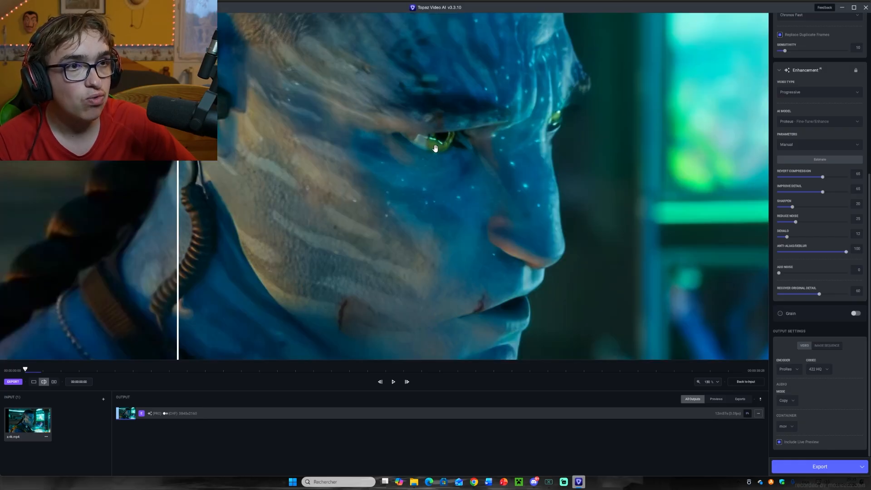
scroll(435, 148, "up", 5)
left_click_drag(488, 113, 394, 294)
scroll(426, 213, "down", 4)
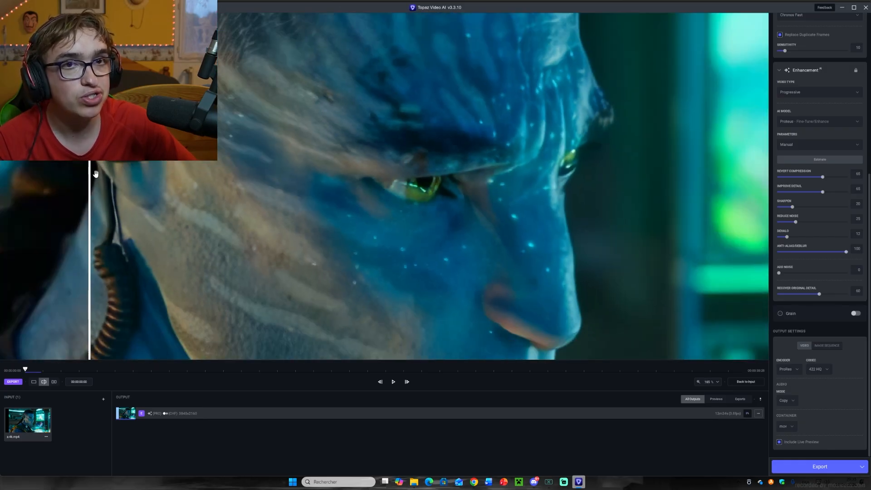
left_click_drag(91, 173, 379, 201)
scroll(486, 189, "up", 6)
scroll(379, 200, "down", 1)
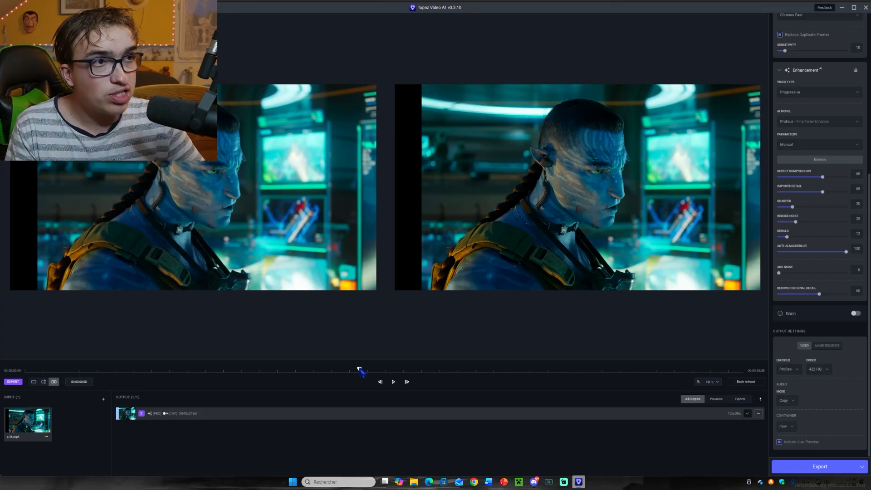
left_click(533, 368)
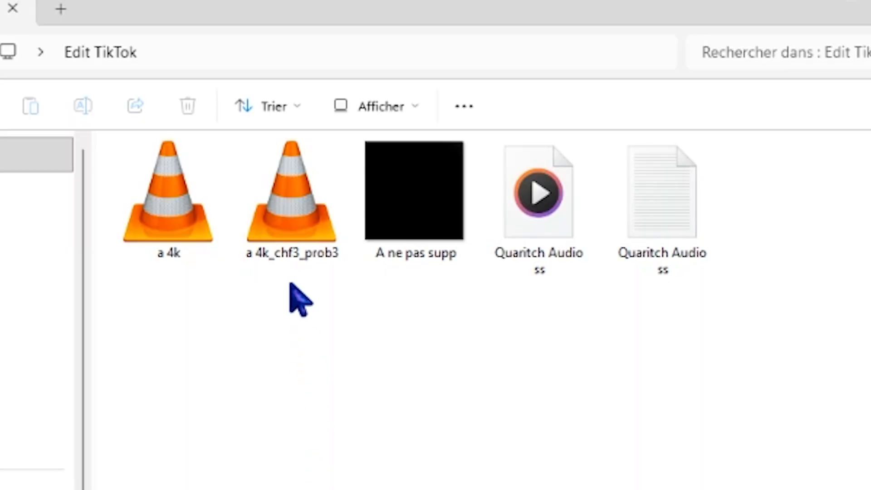
- Locate the exported a 4k_chf3_prob3 clip in the Edit TikTok folder
left_click(260, 260)
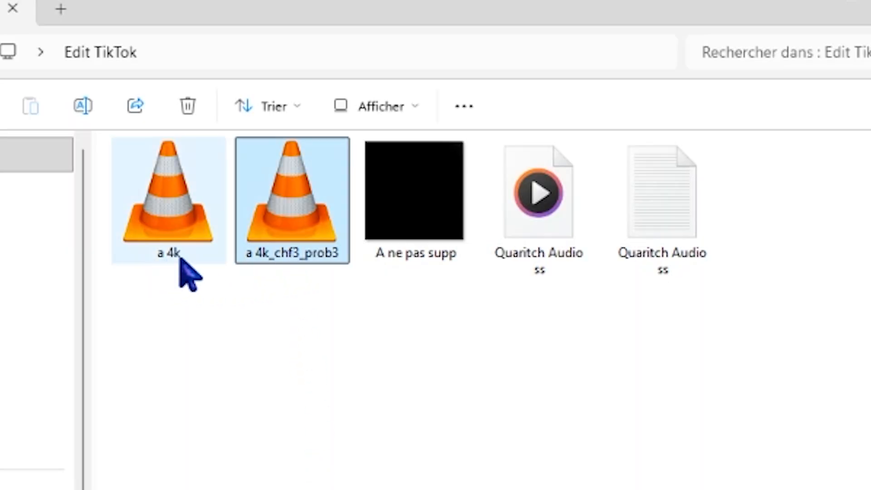
left_click(287, 309)
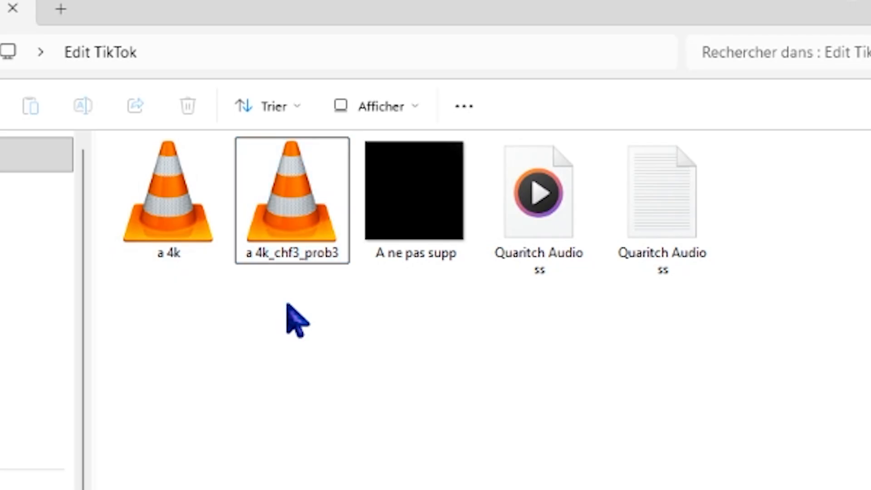
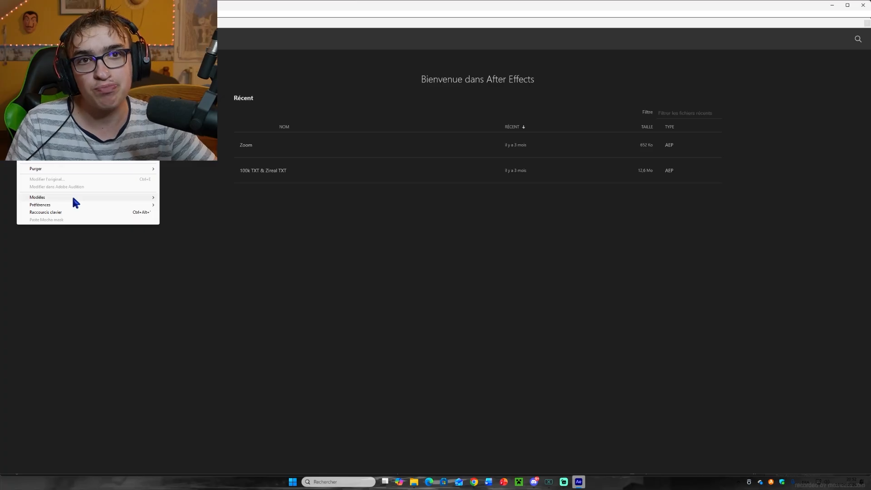
- In After Effects, empty the disk cache and clean the media database and cache in the media and disk cache preferences
mouse_move(78, 203)
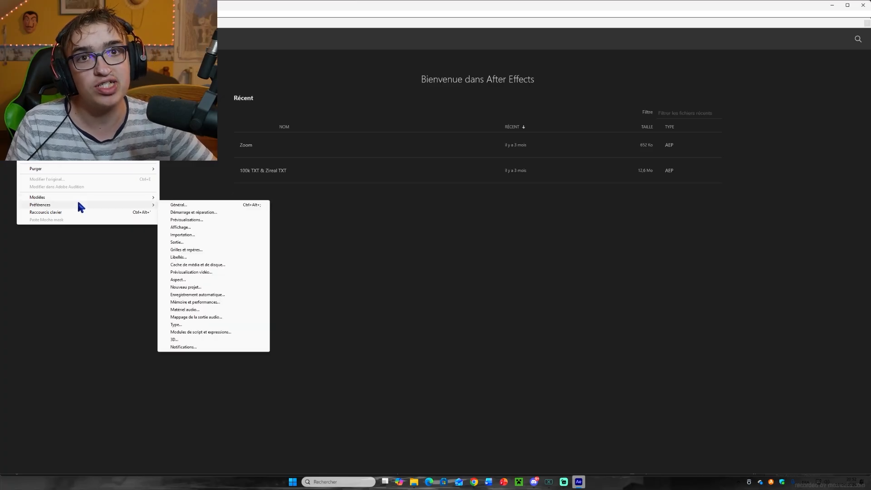
left_click(208, 265)
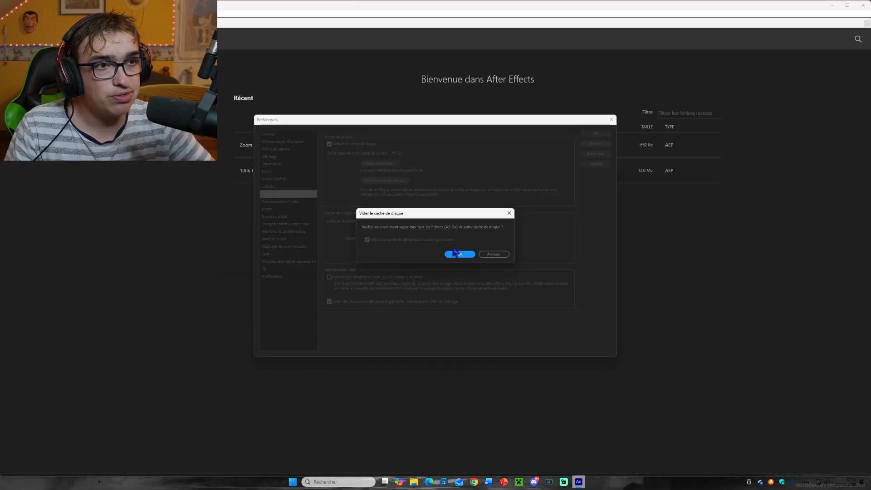
left_click(459, 254)
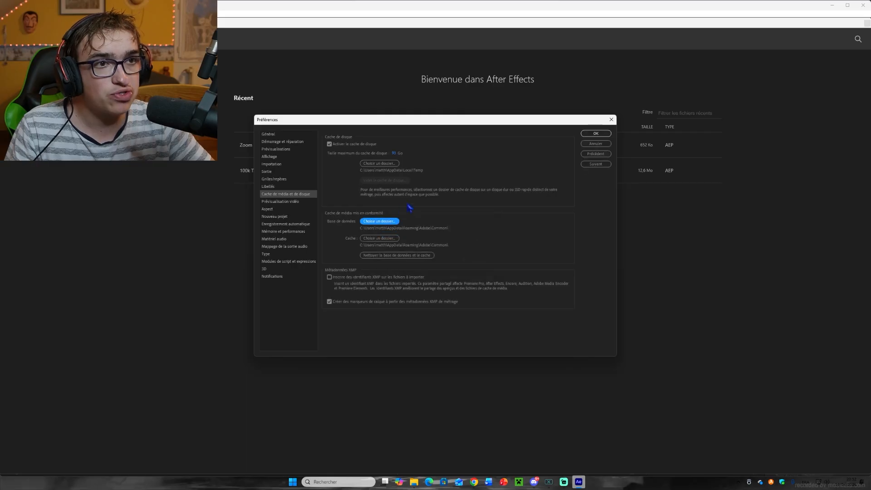
left_click(397, 255)
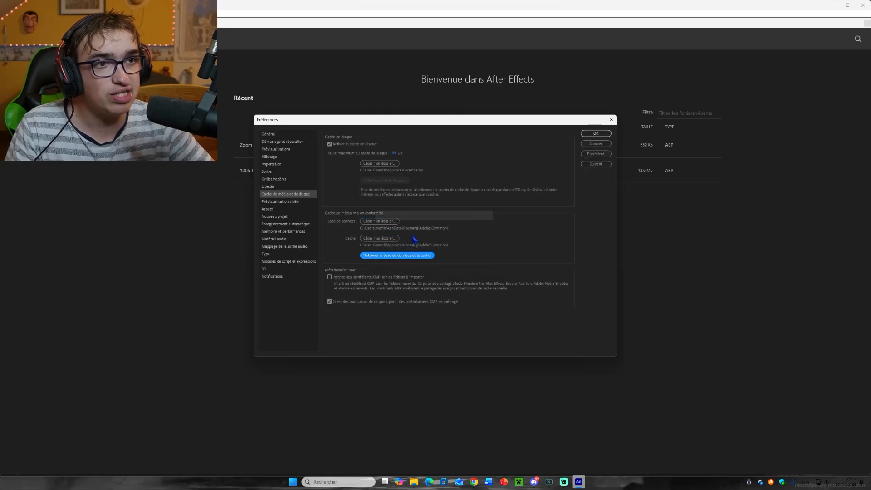
left_click(604, 134)
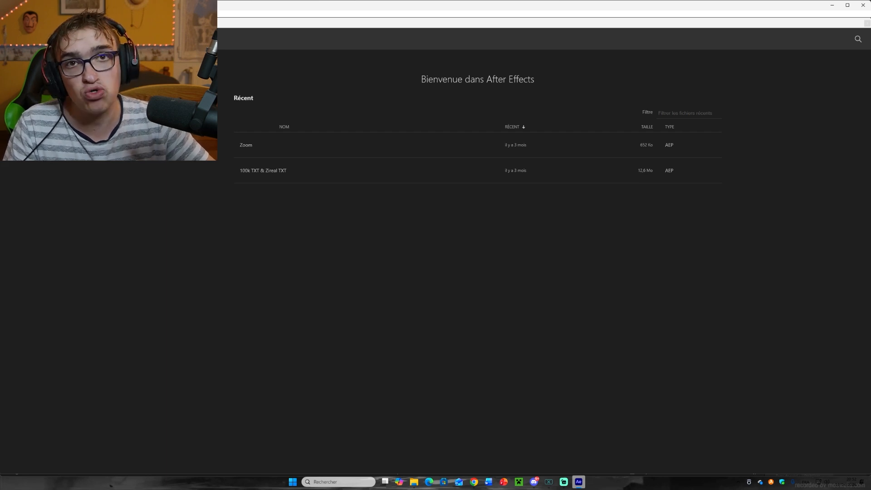
- Start a new project and create a composition with a frame rate of 30 images per second
left_click(42, 64)
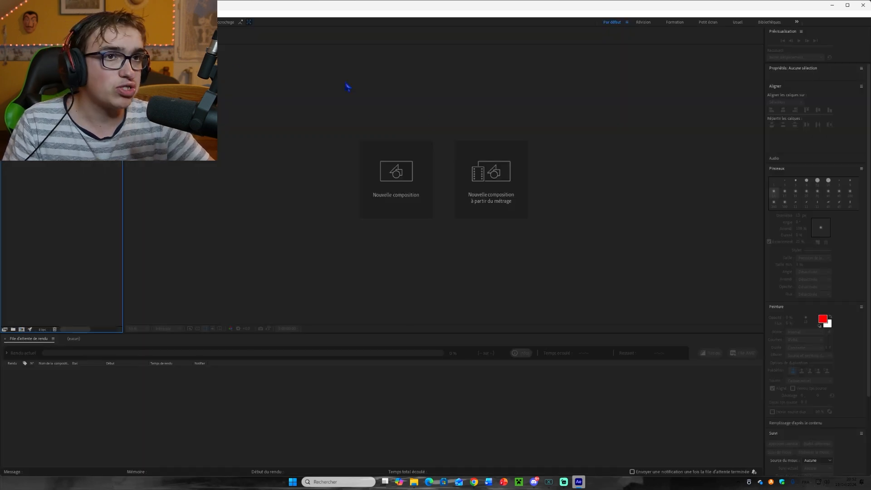
left_click(398, 145)
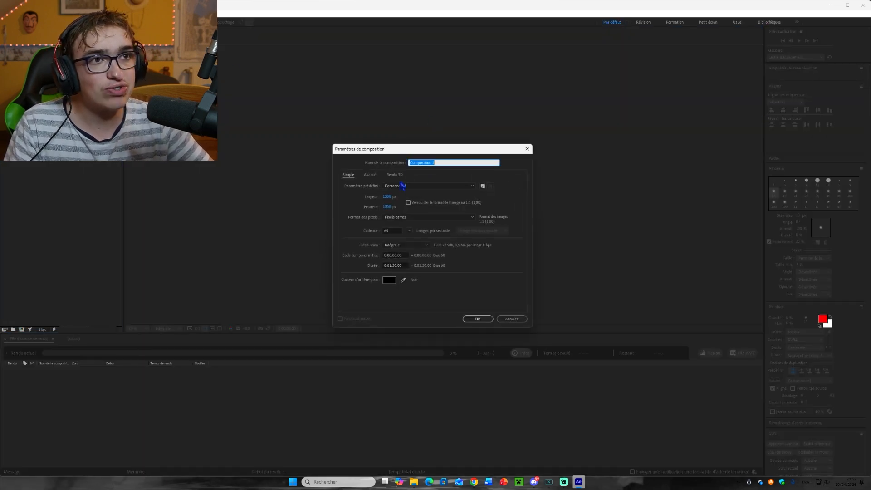
left_click(387, 230)
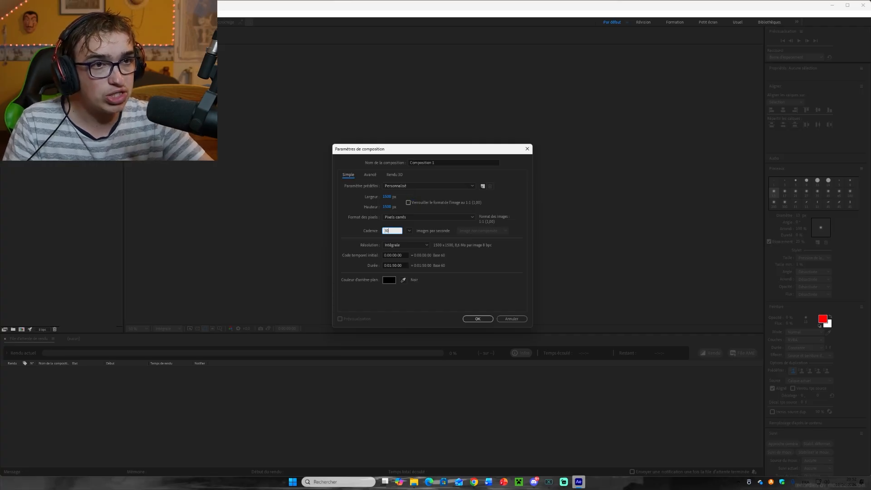
left_click(479, 318)
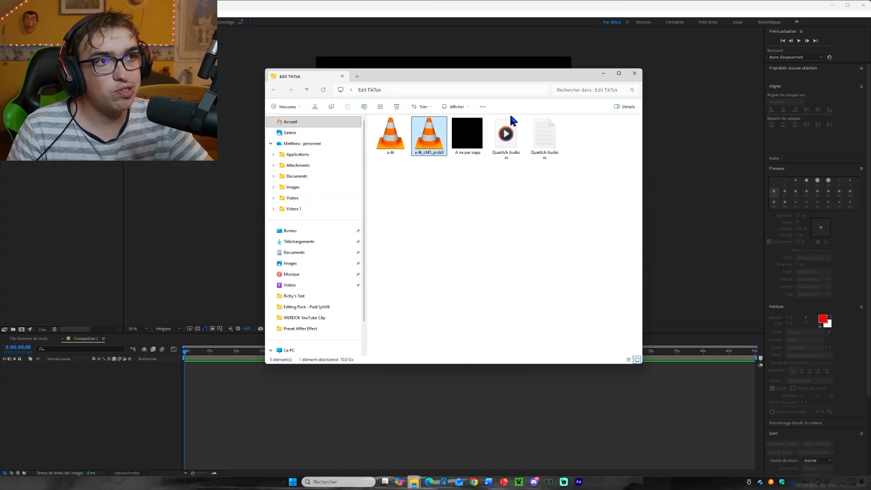
- Add the Quaritch Audio ss MP3 from the Edit TikTok folder to the timeline of Composition 1
left_click(510, 145)
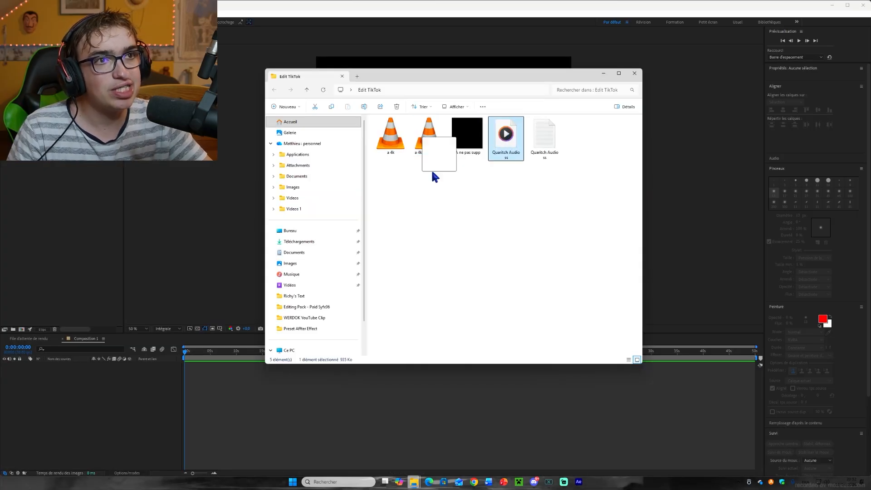
left_click_drag(432, 173, 141, 394)
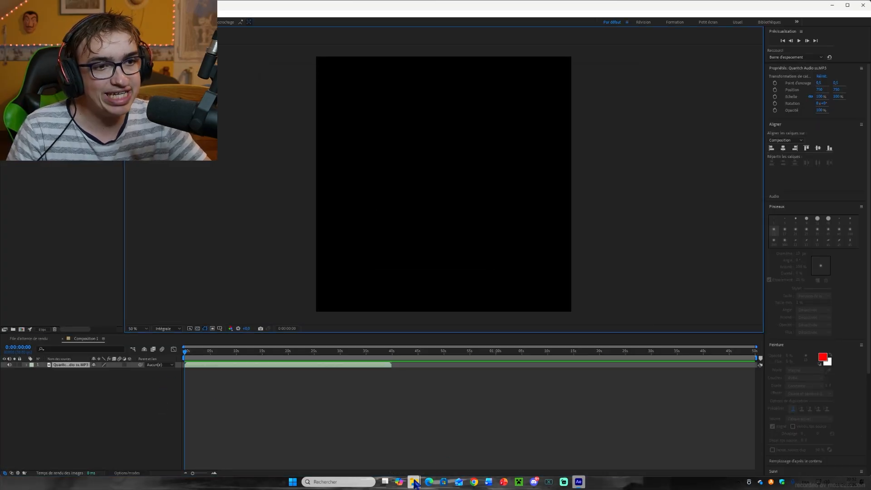
- Review the dialogue transcript in the Quaritch text notes and put the notes away
left_click(414, 482)
left_click(595, 77)
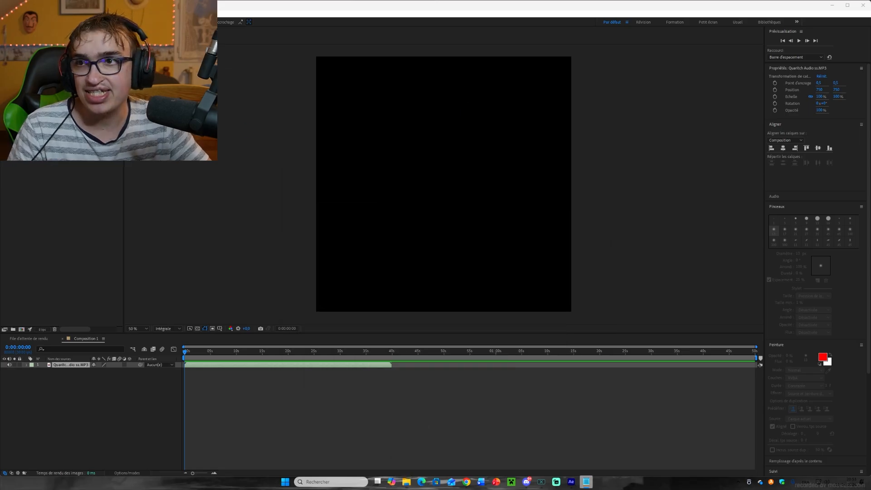
left_click(586, 482)
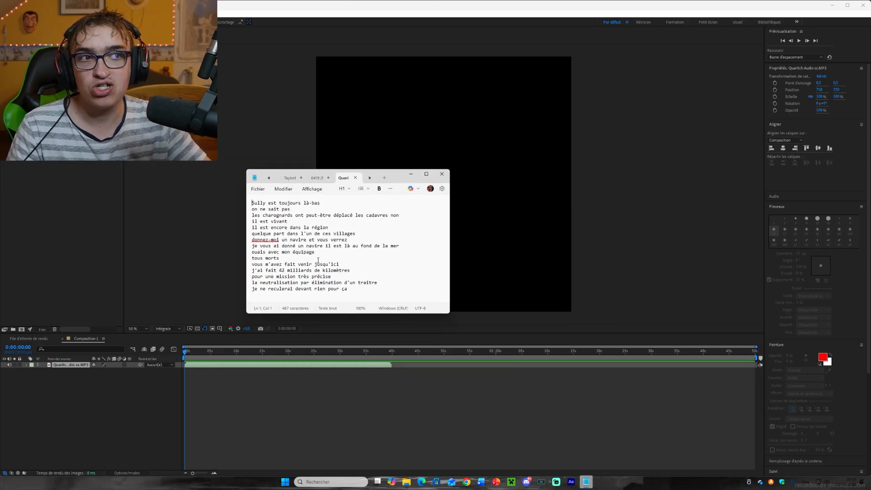
left_click(411, 174)
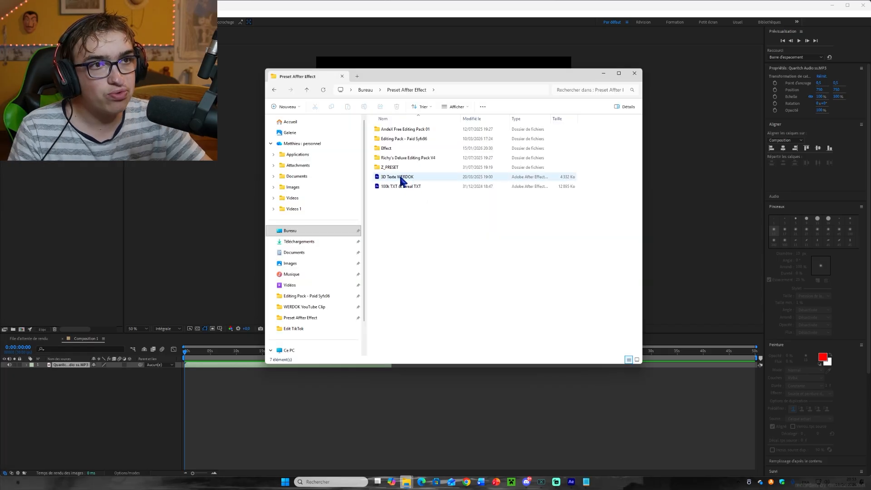
- Import the 100k TXT project from the Preset Affter Effect folder and add its Text 1 composition to the start of the Composition 1 timeline
left_click(400, 177)
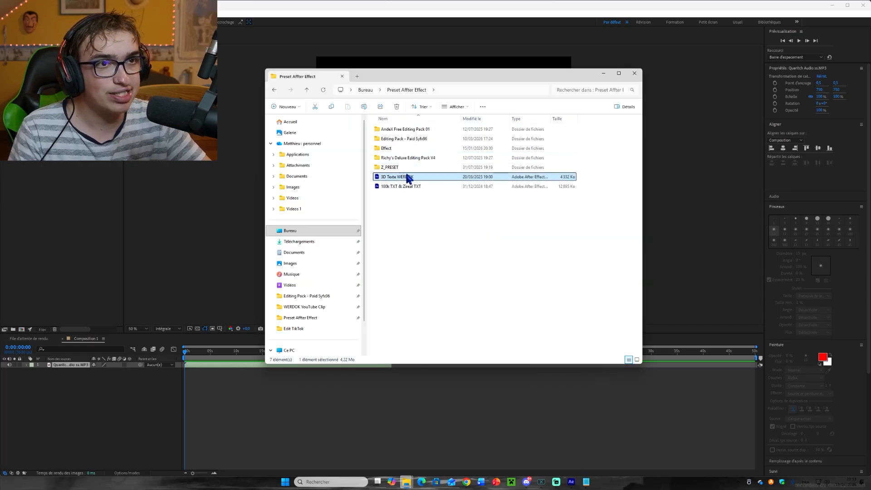
left_click_drag(401, 186, 74, 179)
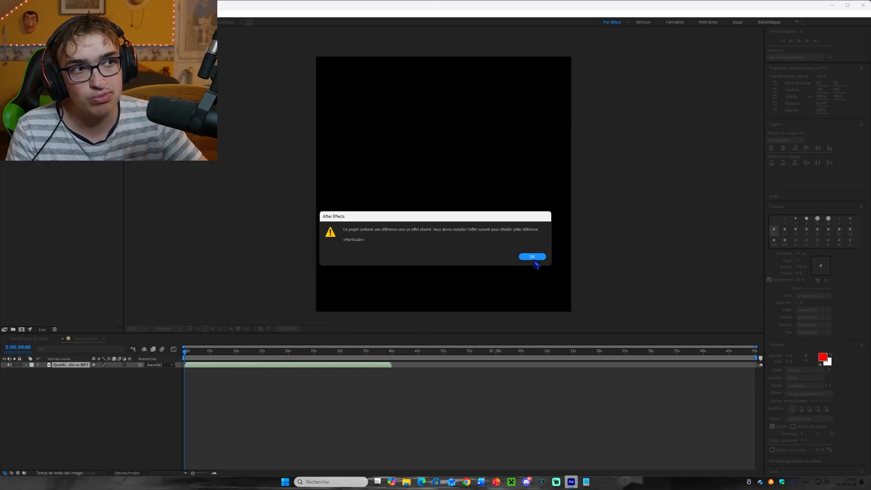
left_click(534, 257)
left_click_drag(33, 180, 202, 363)
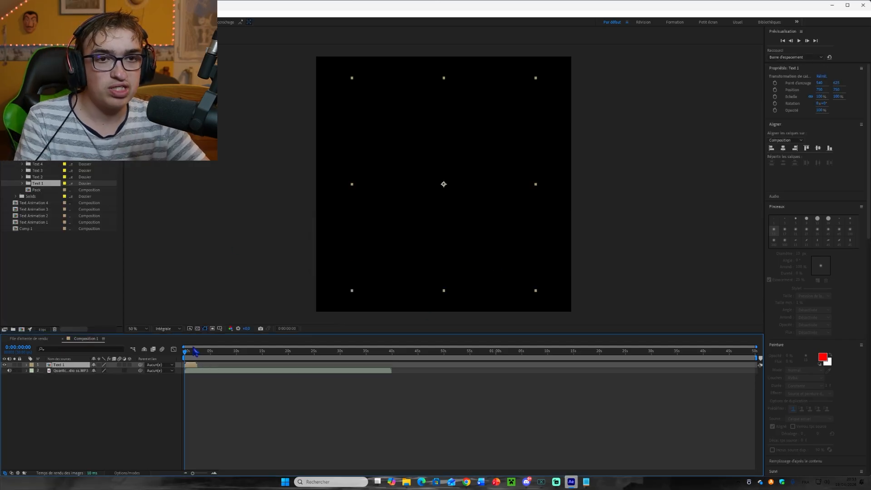
- Copy the text layer from inside the Text 1 composition into Composition 1 and delete the nested Text 1 layer
left_click(193, 351)
double_click(193, 365)
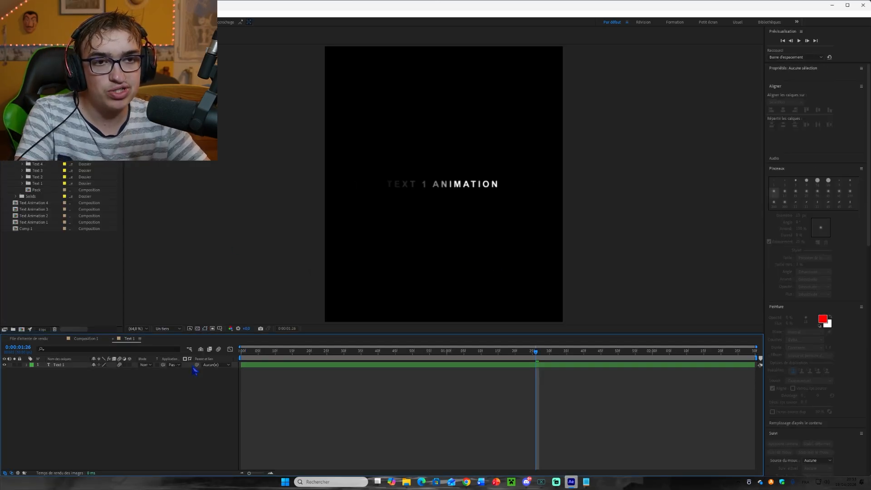
left_click(112, 339)
left_click(222, 398)
key("ctrl+v")
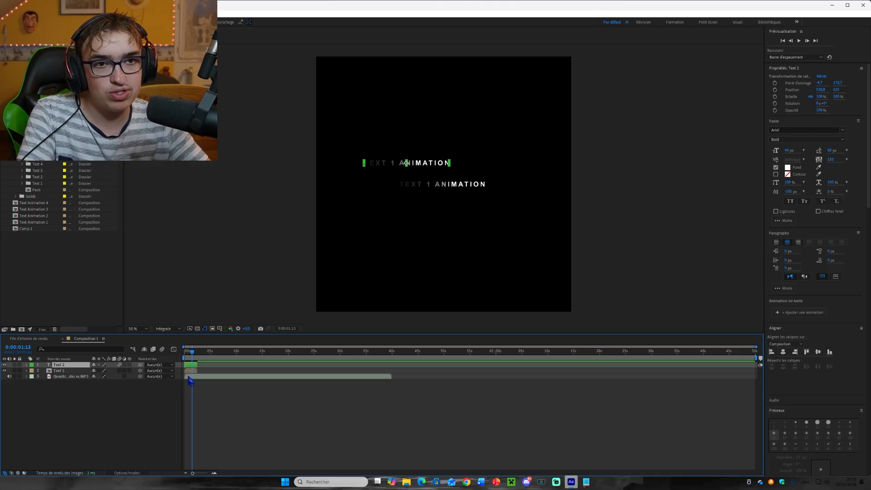
left_click(191, 371)
key("Delete")
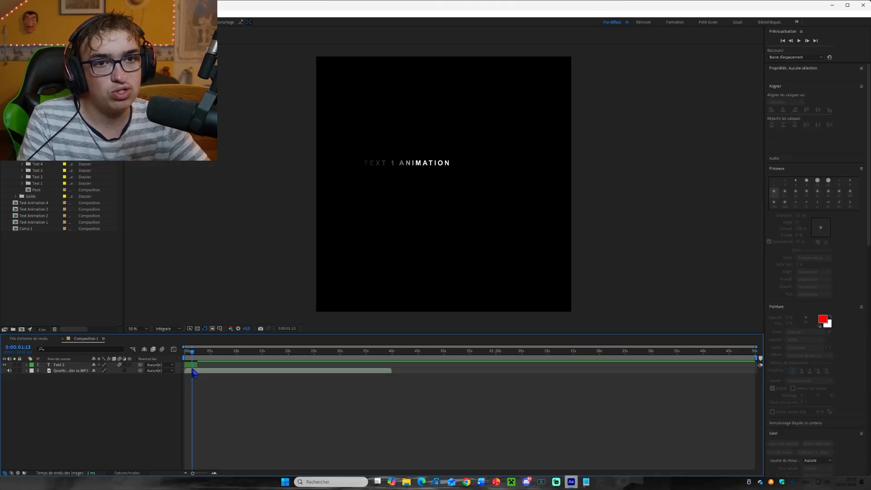
- Reveal the text layer's keyframes and move its second Début keyframe to about 25 frames, checking the timing of the text's appearance
left_click(198, 365)
left_click(201, 481)
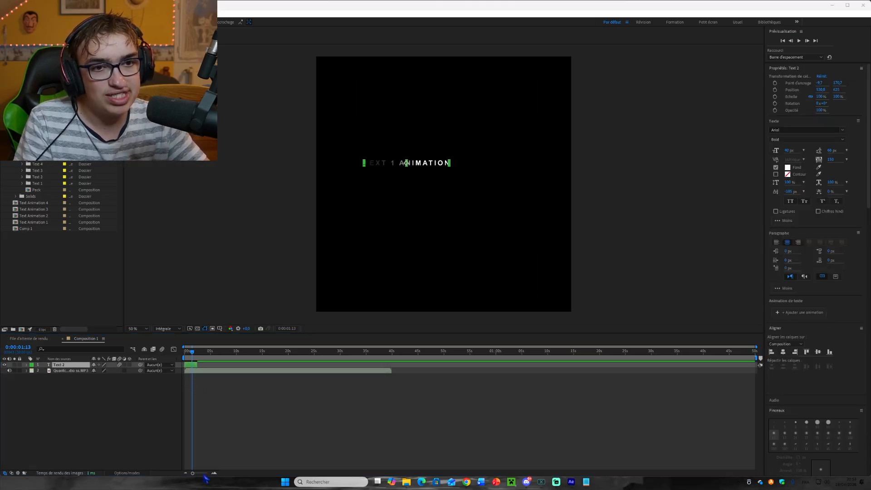
left_click(203, 476)
left_click(200, 473)
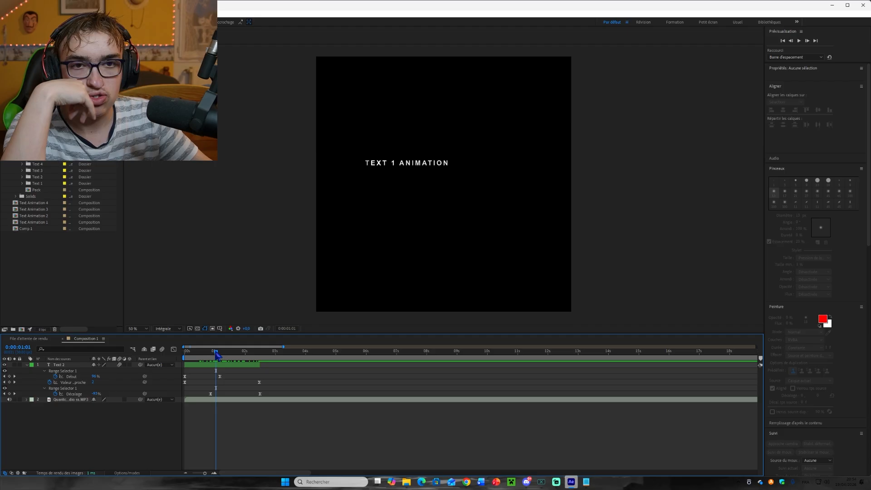
mouse_move(216, 354)
left_mouse_down()
mouse_move(199, 357)
mouse_move(216, 366)
mouse_move(204, 377)
mouse_move(198, 356)
mouse_move(206, 361)
left_mouse_up()
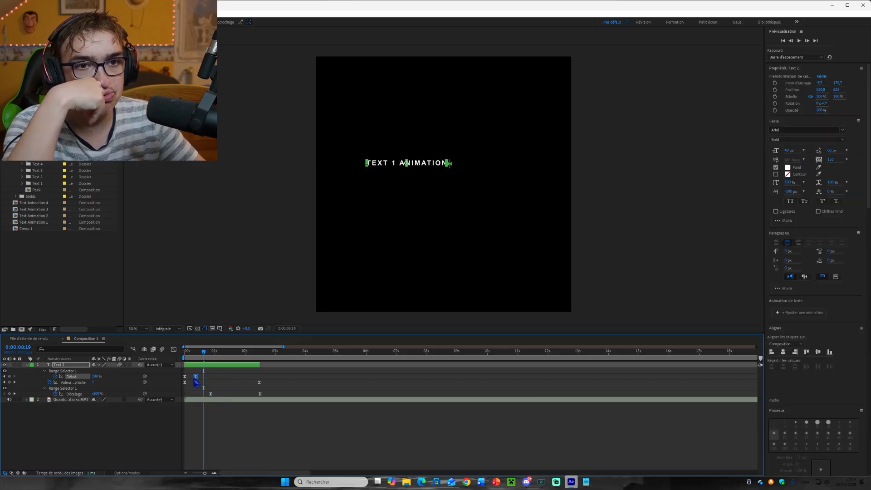
key("space")
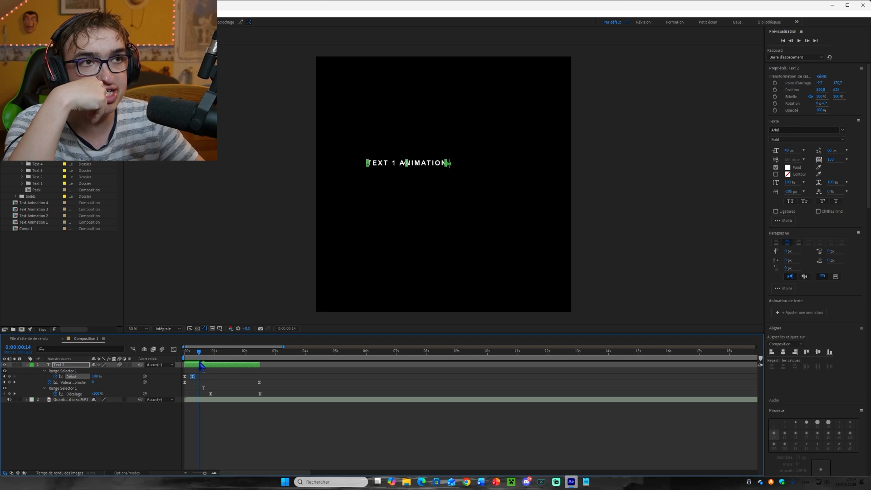
left_click(194, 381)
left_click(193, 376)
left_click(197, 380)
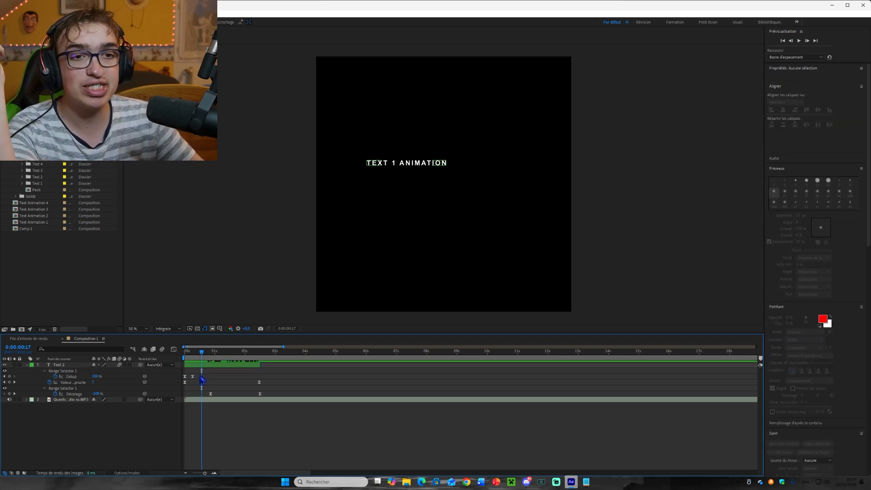
left_click_drag(193, 376, 209, 377)
mouse_move(202, 360)
left_mouse_down()
mouse_move(187, 361)
mouse_move(263, 373)
mouse_move(257, 361)
mouse_move(213, 358)
left_mouse_up()
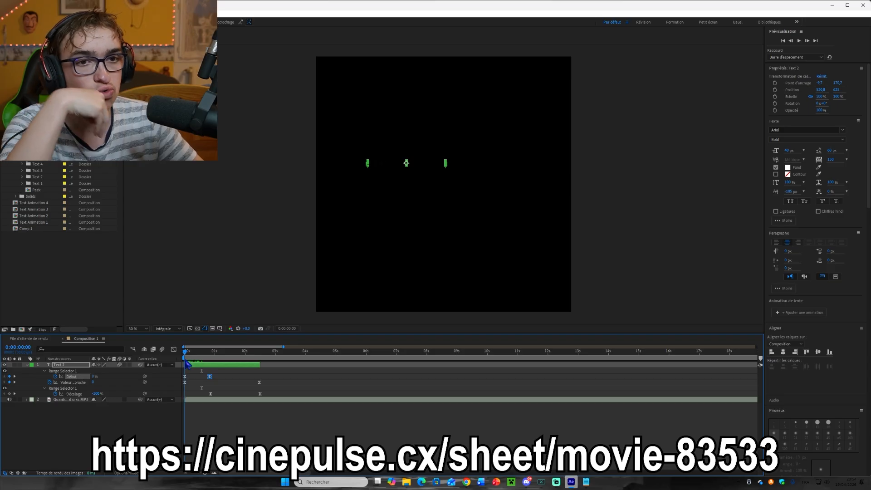
left_click(218, 382)
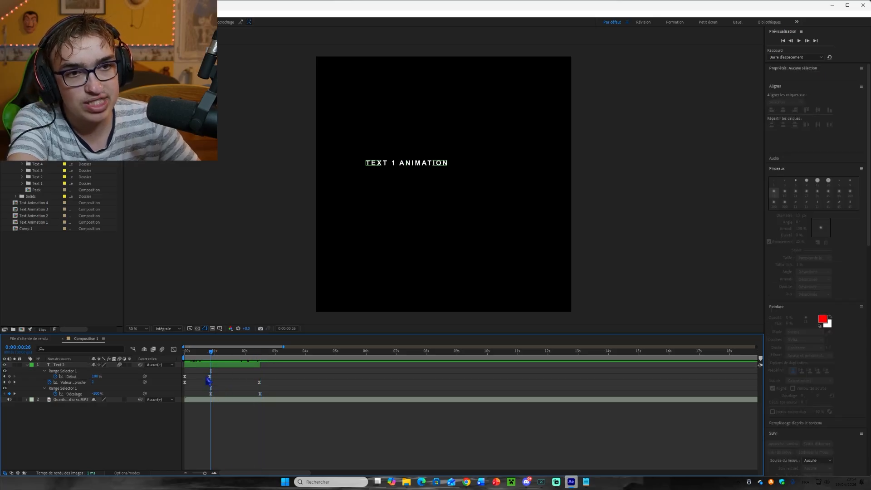
- Move the first Décalage keyframe of the text layer to about 1:13 and check the animation
left_click_drag(210, 394, 228, 395)
left_click_drag(213, 358, 232, 362)
left_click(241, 379)
- Centre the text layer horizontally and vertically in the composition
left_click(232, 367)
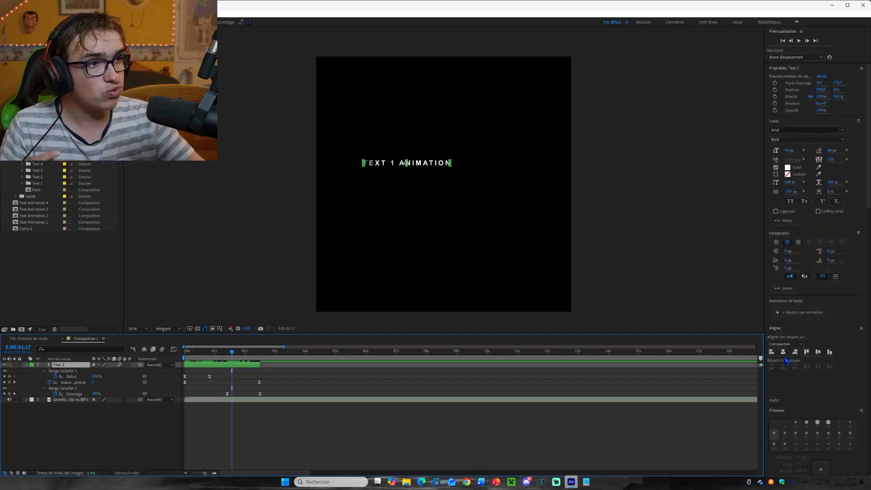
left_click(783, 352)
left_click(818, 352)
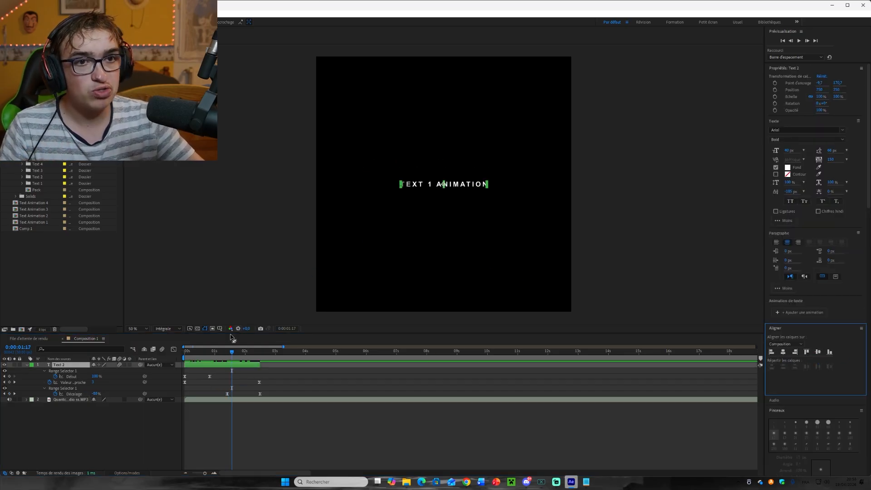
left_click(234, 386)
left_click(237, 365)
- Apply a glowing text animation preset from Richy's text preset folder to the text layer and keep the layer centred
scroll(467, 181, "up", 3)
scroll(467, 182, "down", 1)
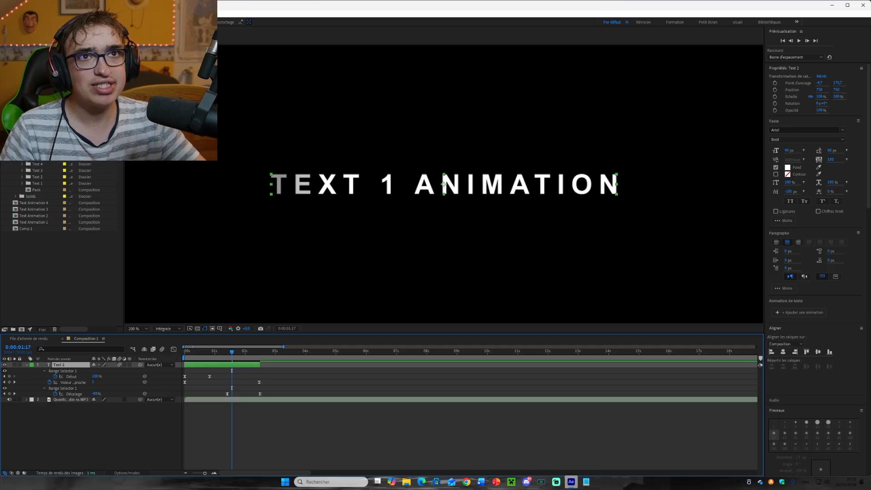
left_click(108, 13)
left_click(137, 32)
double_click(99, 101)
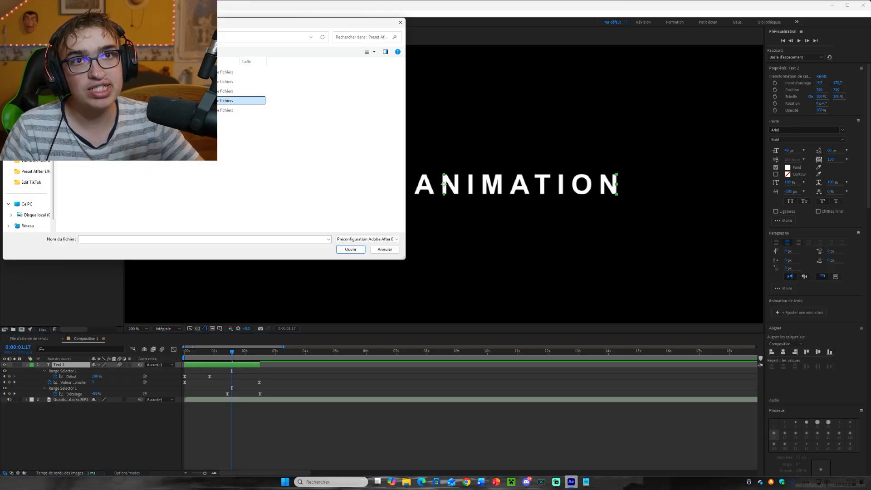
double_click(100, 120)
scroll(182, 136, "down", 10)
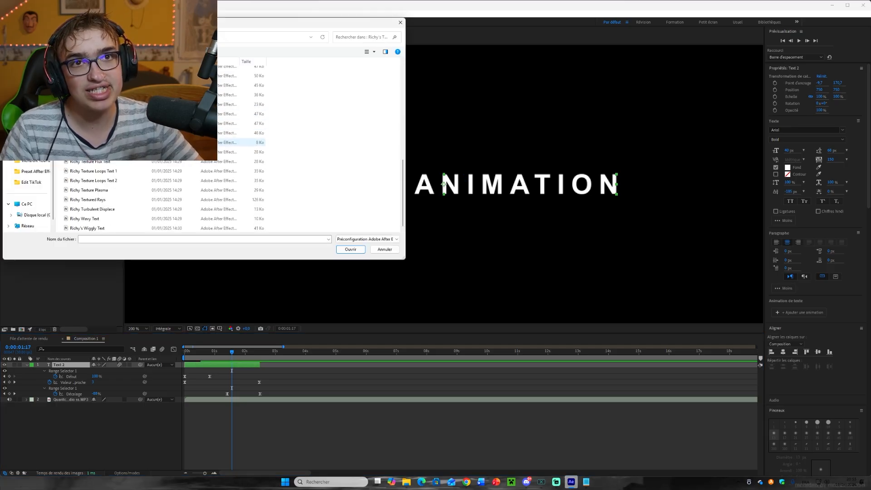
scroll(113, 140, "up", 2)
left_click(113, 138)
left_click(346, 252)
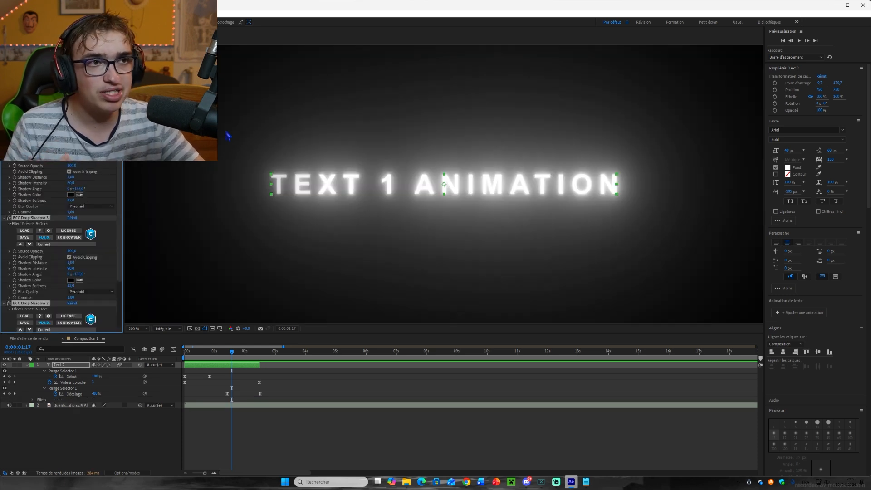
left_click(784, 354)
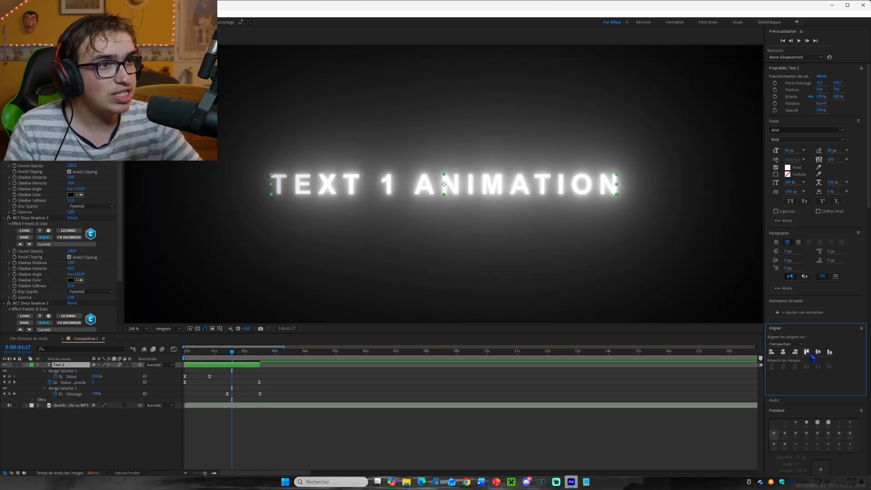
left_click(61, 247)
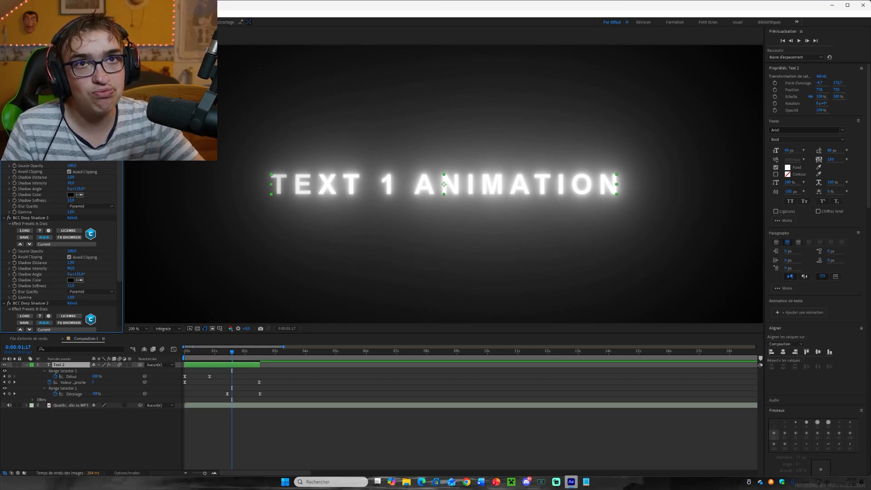
- Open the Text 4 composition and replace its WATERMARK text with RANTIO
key("comma")
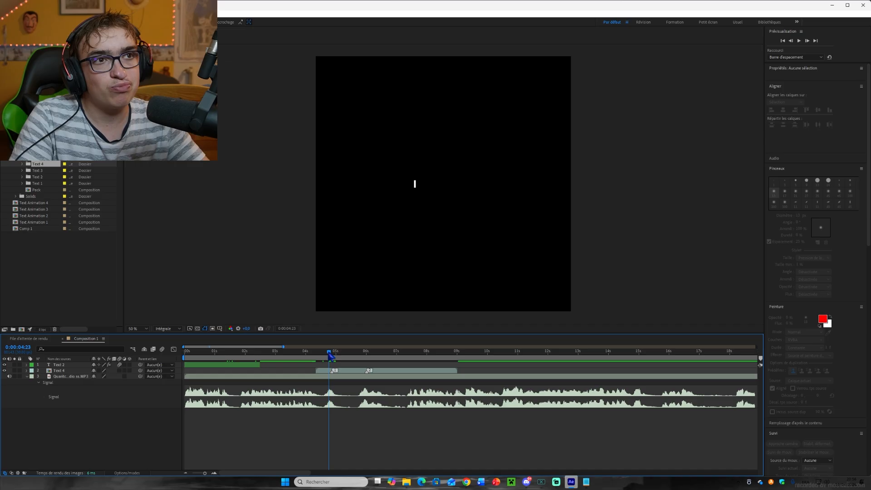
left_click_drag(330, 359, 368, 361)
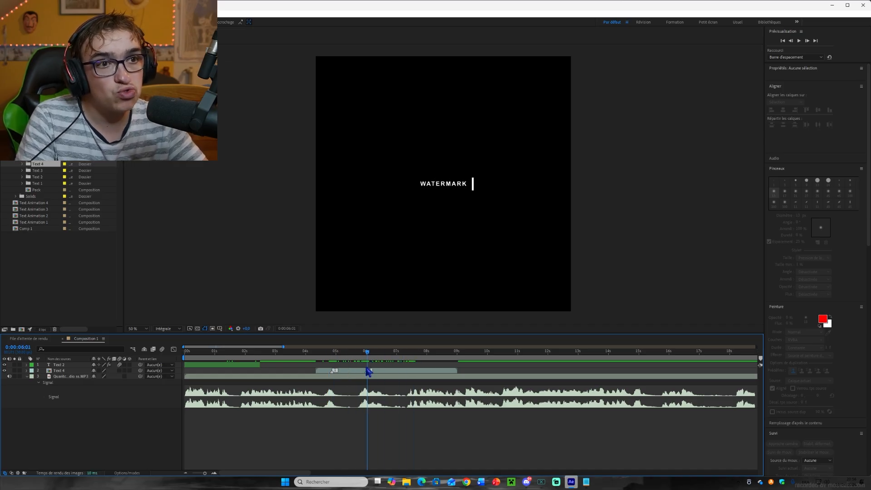
double_click(368, 371)
left_click(384, 377)
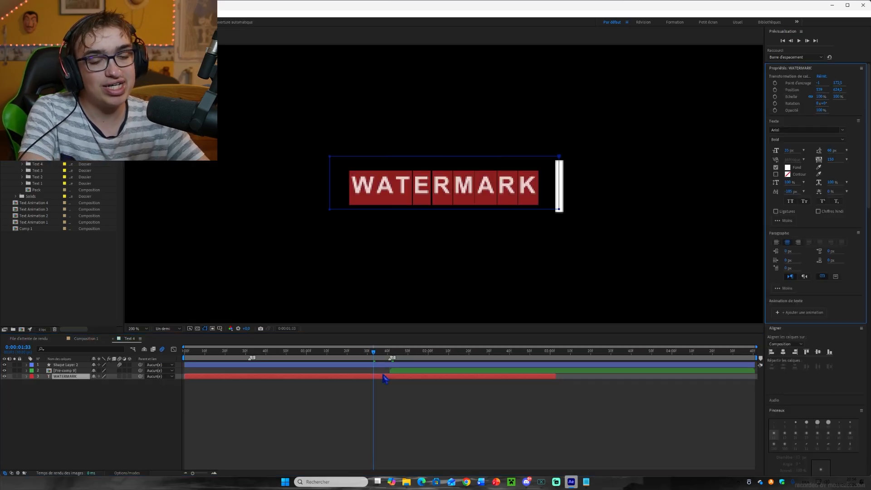
type("RANTIO")
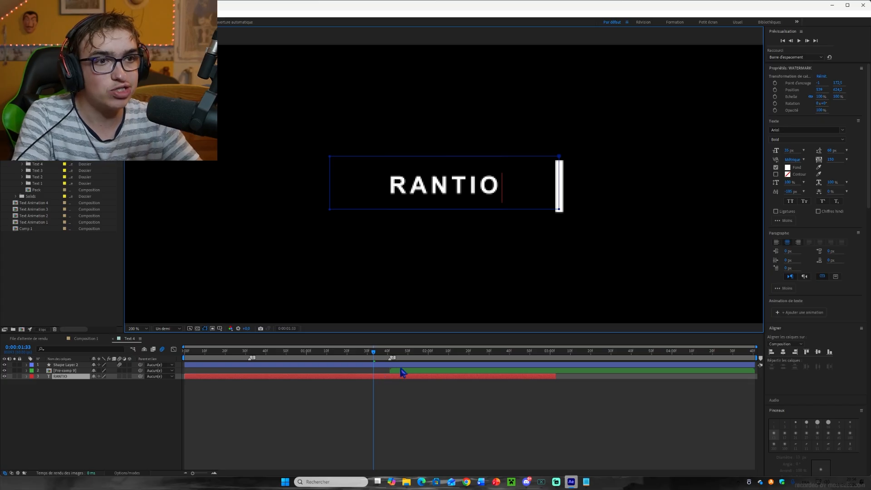
- Replace the watermark text under MADE BY in Pre-comp 9 with WERDOK25 and check the animation in Composition 1
double_click(403, 372)
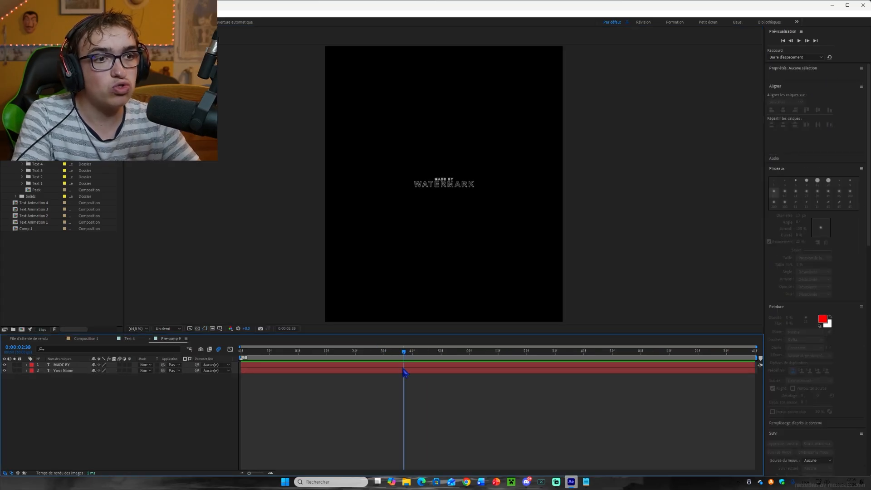
double_click(404, 372)
type("WERDOK25")
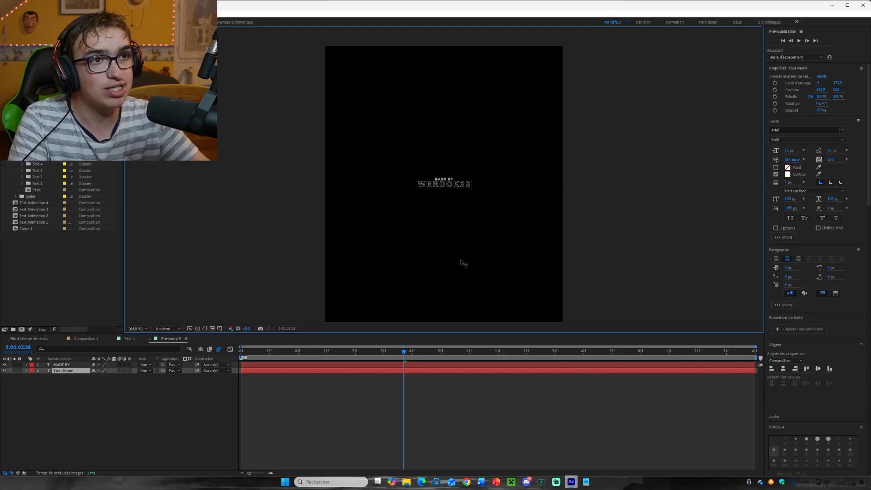
left_click(150, 339)
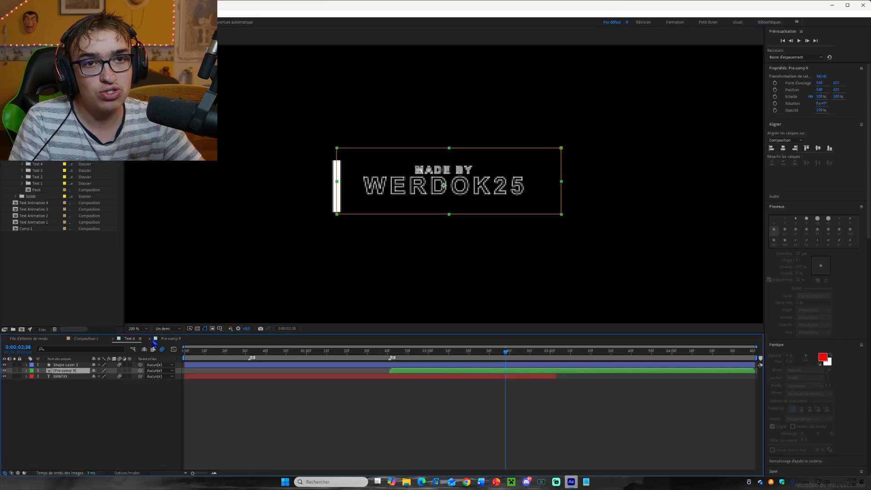
left_click(112, 339)
left_click(408, 366)
left_click_drag(396, 353, 388, 355)
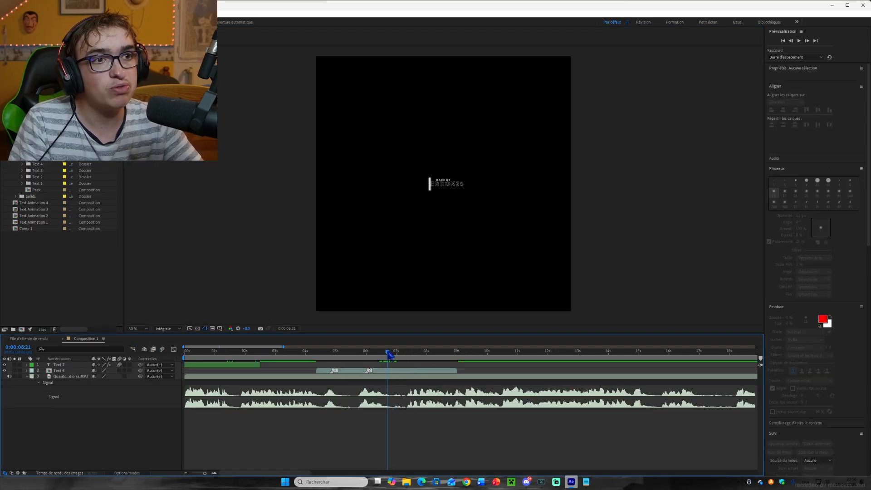
- Copy the glow and drop shadow effects from the Text 2 layer onto the Text 4 layer
left_click(225, 366)
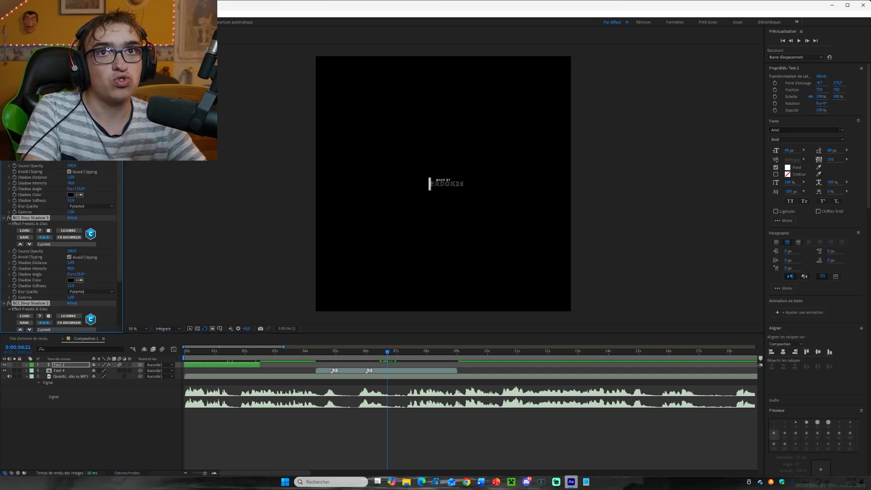
left_click(396, 371)
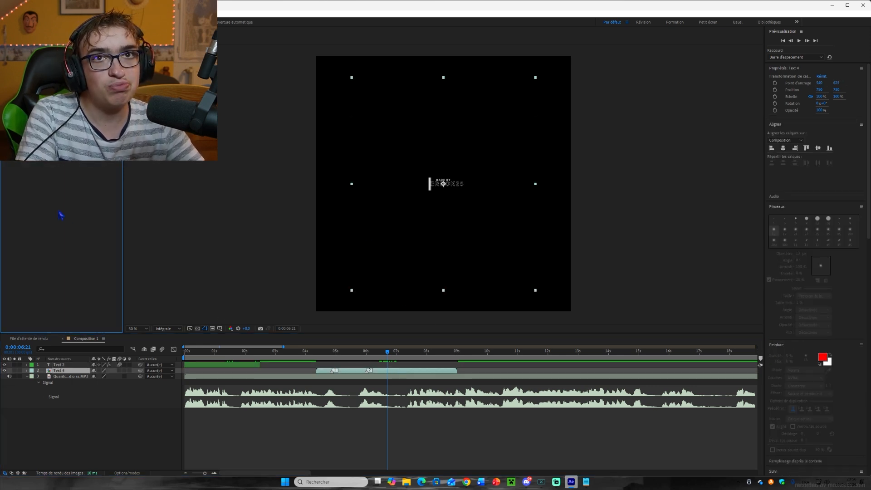
key("ctrl+v")
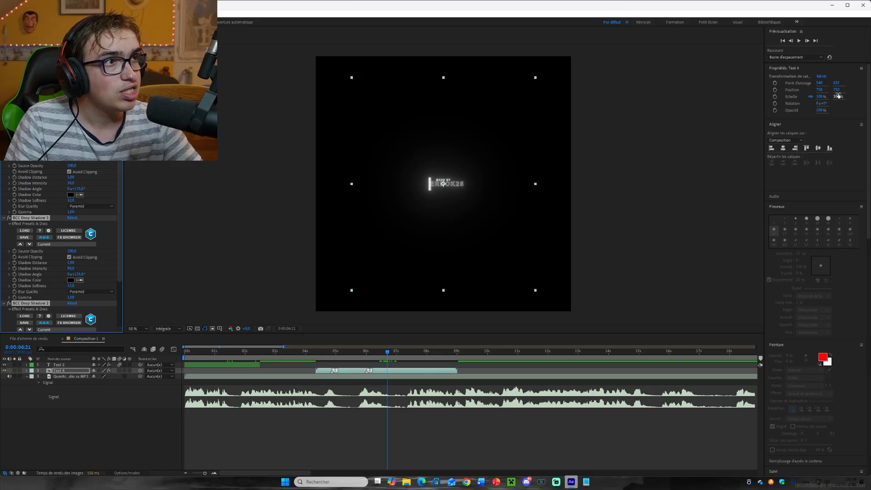
- Lower the Text 4 watermark layer vertically so it sits near the bottom edge of the composition
left_click_drag(838, 95, 822, 335)
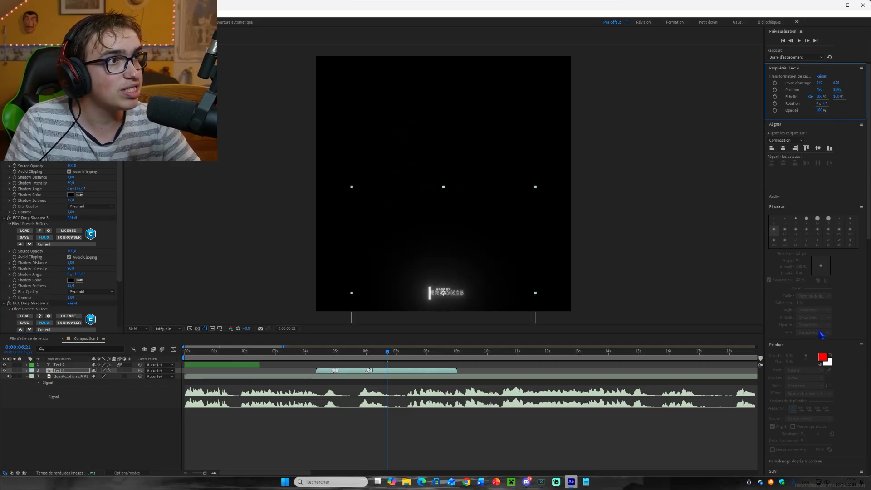
left_click(838, 90)
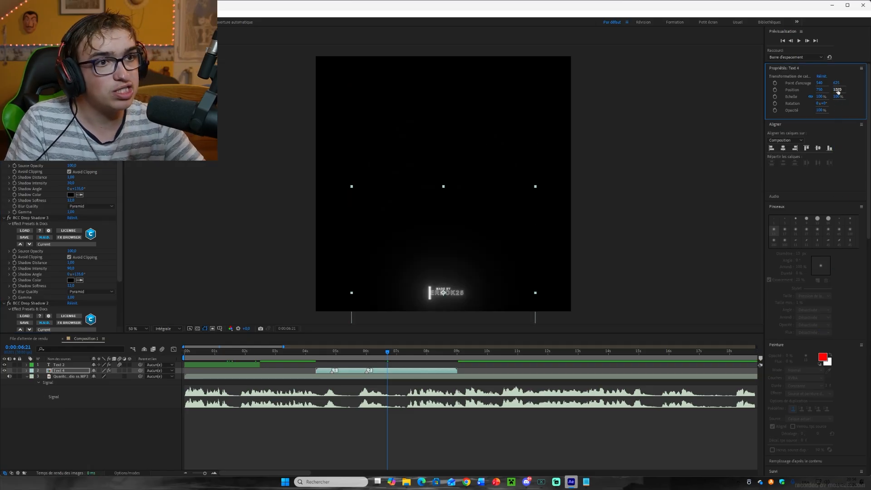
left_click(635, 255)
- Shift the Text 4 layer earlier so it starts at about 0:00:03:00 and preview the watermark animation
left_click(276, 352)
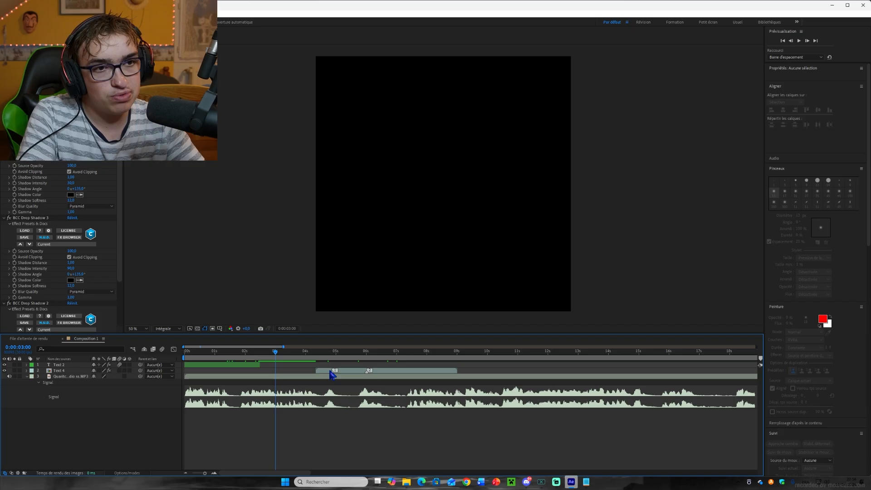
left_click_drag(332, 373, 292, 372)
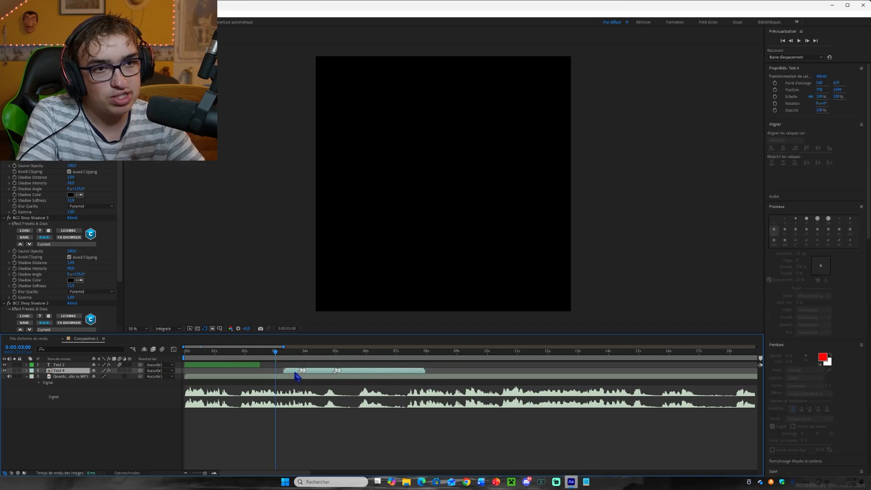
key("space")
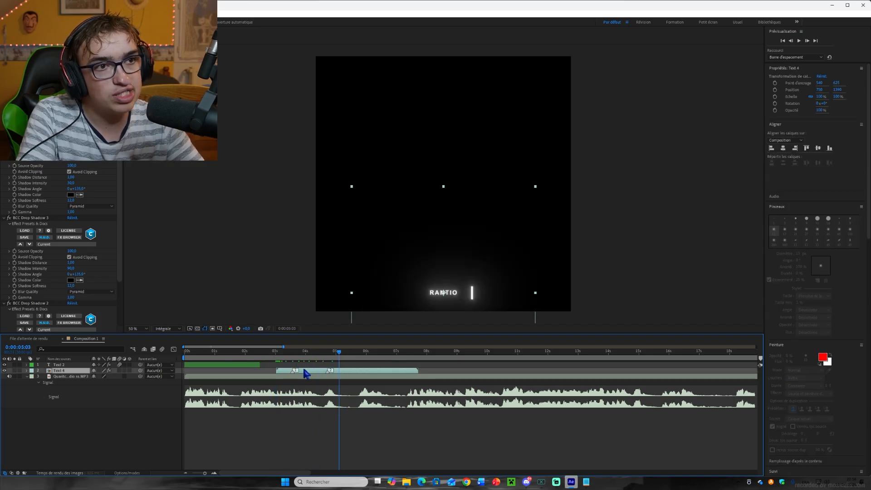
key("space")
- Set the composition preview resolution to Un quart
left_click(166, 330)
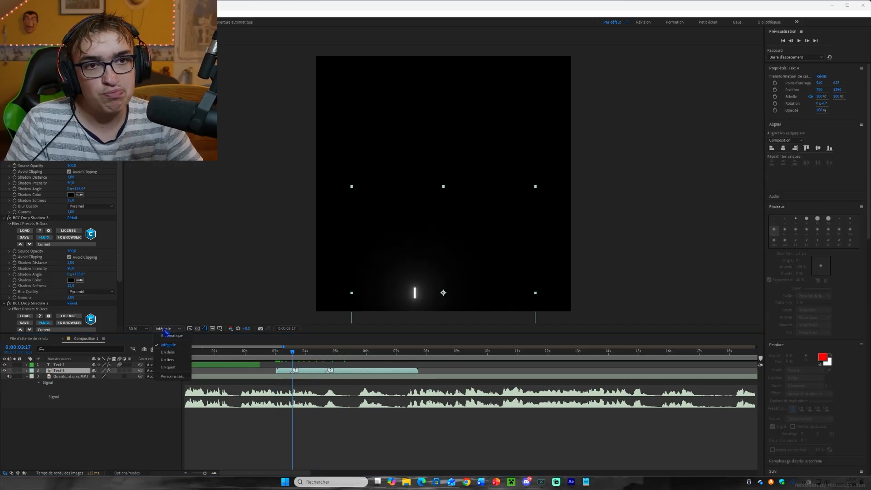
left_click(180, 367)
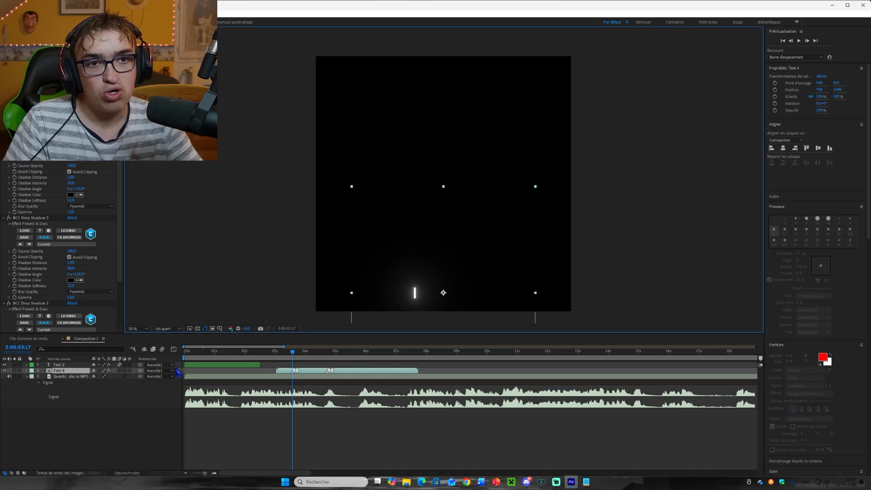
left_click(245, 372)
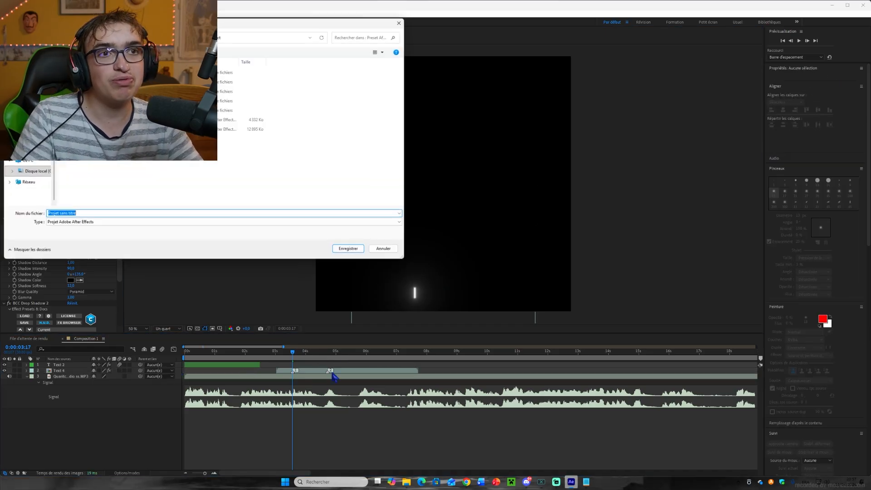
key("ctrl+s")
key("Escape")
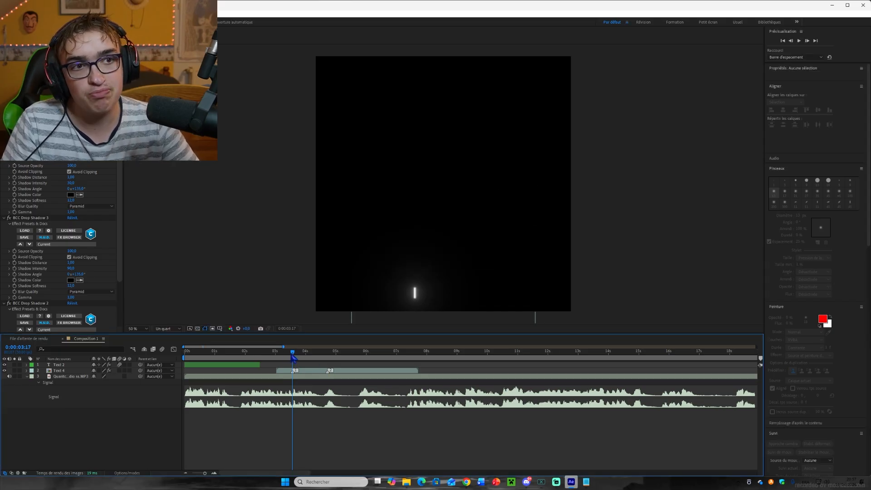
- Reveal the Text 2 keyframes and move the second Début keyframe to 0:00:01:09
left_click_drag(294, 354, 114, 376)
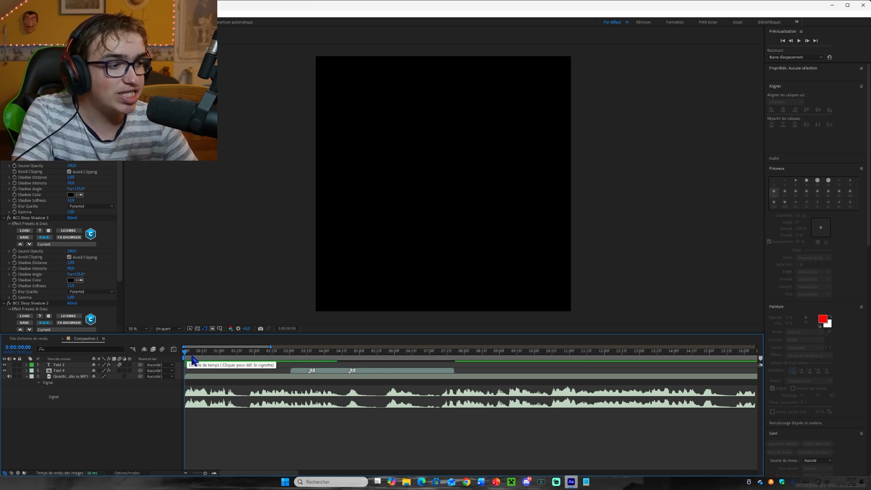
left_click_drag(192, 357, 231, 357)
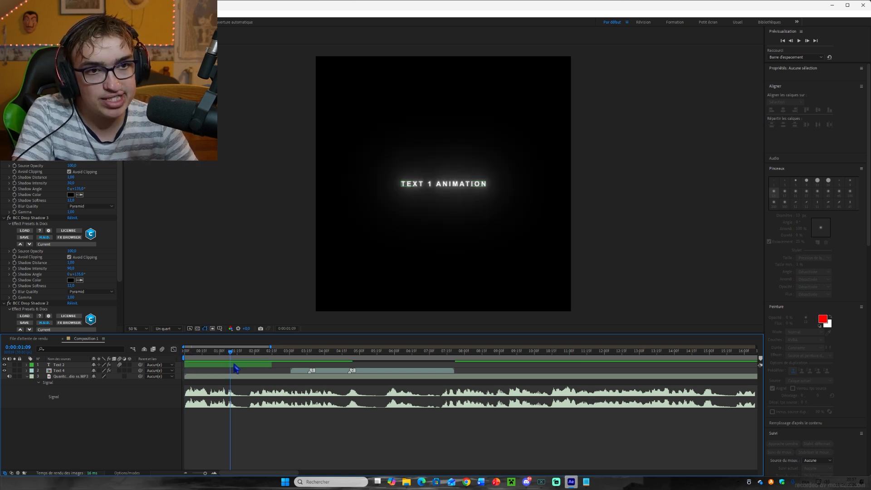
left_click(234, 364)
key("u")
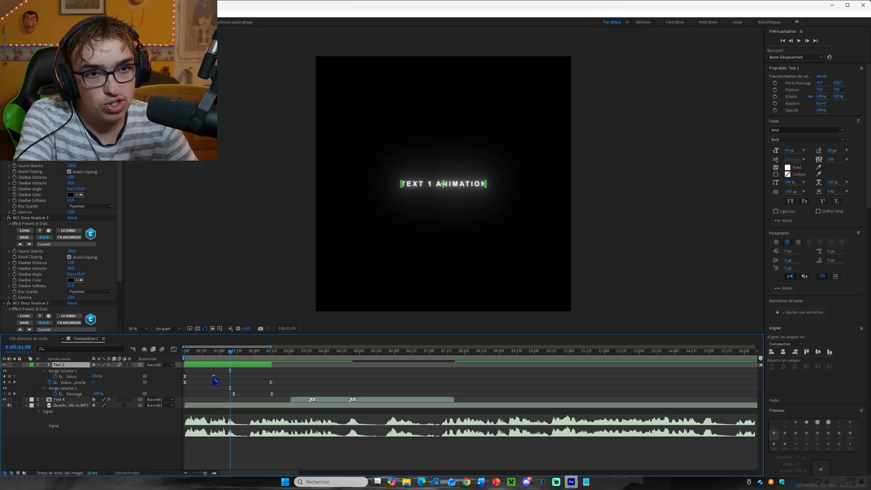
left_click_drag(214, 378, 230, 382)
left_click(240, 386)
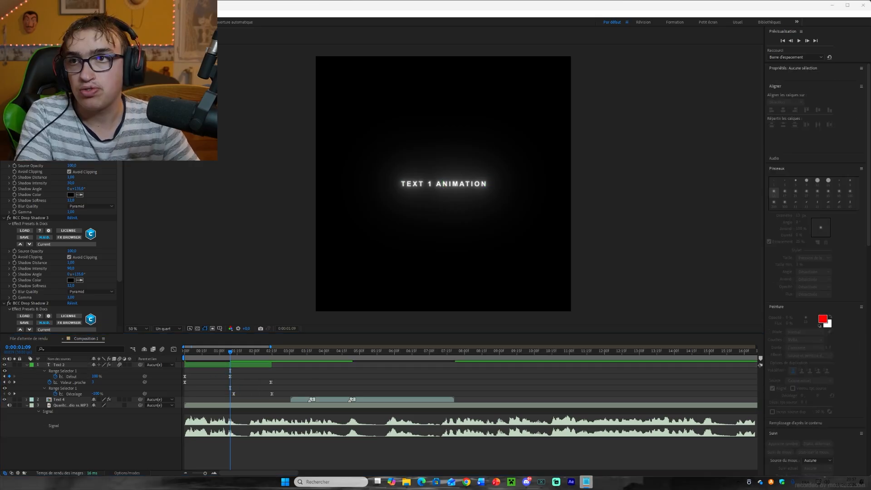
- Replace the Text 2 wording with "Sully est toujours là-bas" in all caps and centre the layer in the composition
double_click(246, 366)
key("ctrl+a")
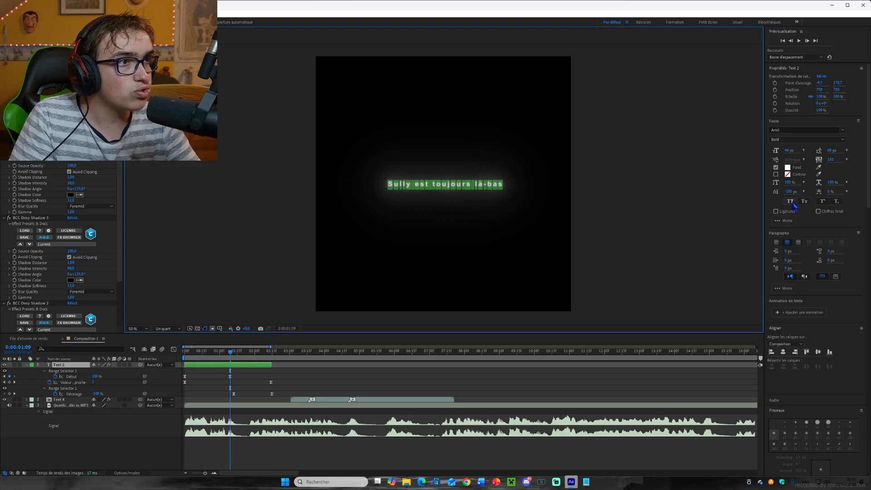
left_click(791, 201)
left_click(784, 352)
left_click(818, 352)
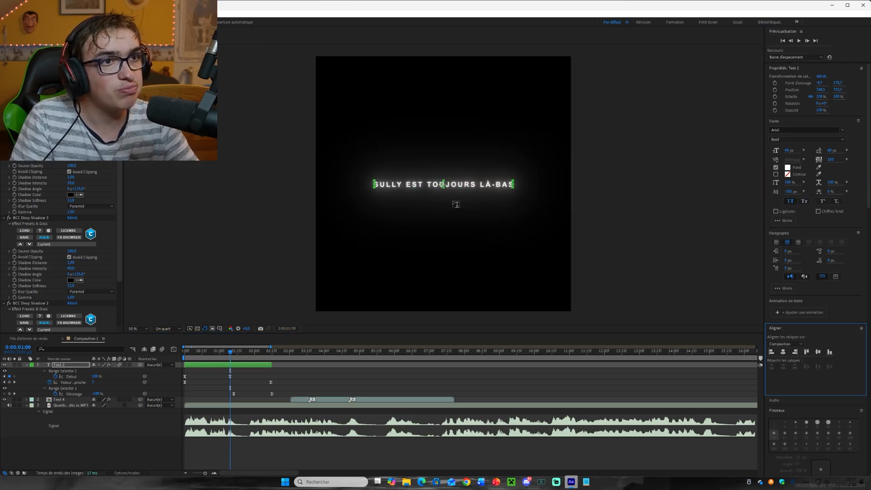
- Extend the Text 2 layer to 0:00:04:12 and move the final keyframes of its range selectors to that time
left_click(249, 355)
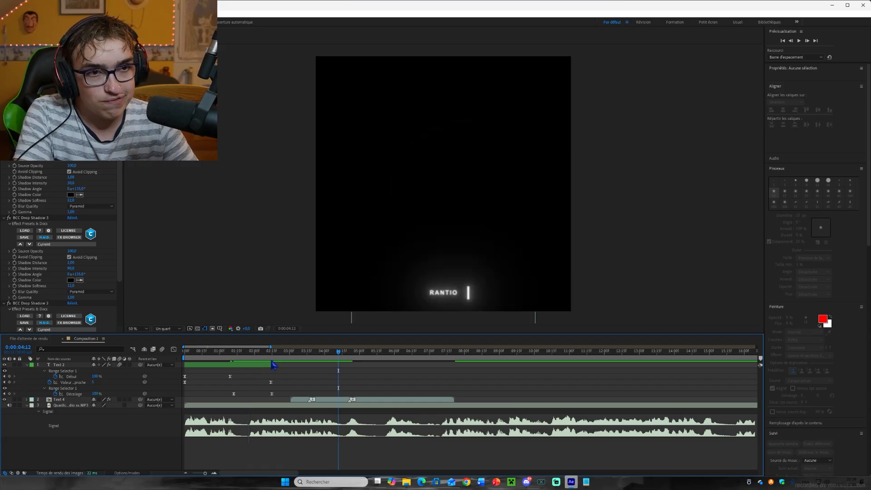
left_click_drag(272, 365, 339, 393)
key("o")
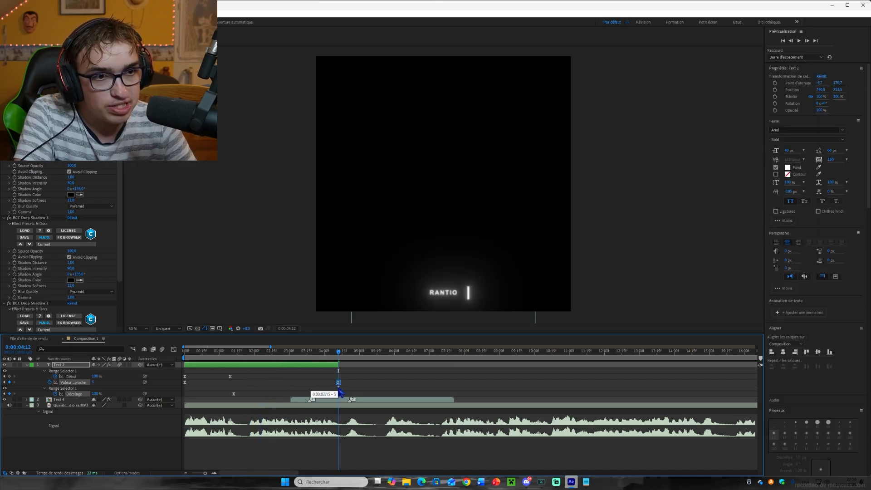
left_click(346, 382)
- Move the first Décalage keyframe of Text 2 to 0:00:01:25
left_click_drag(338, 353, 250, 371)
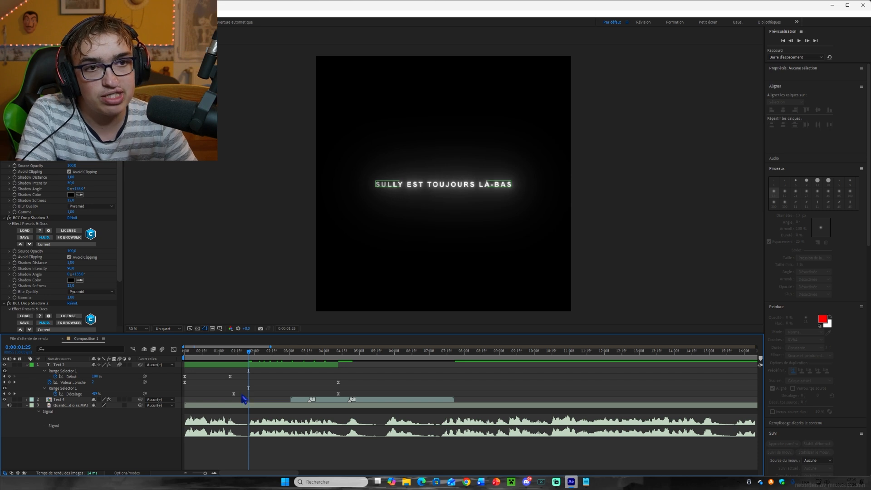
left_click_drag(234, 395, 251, 402)
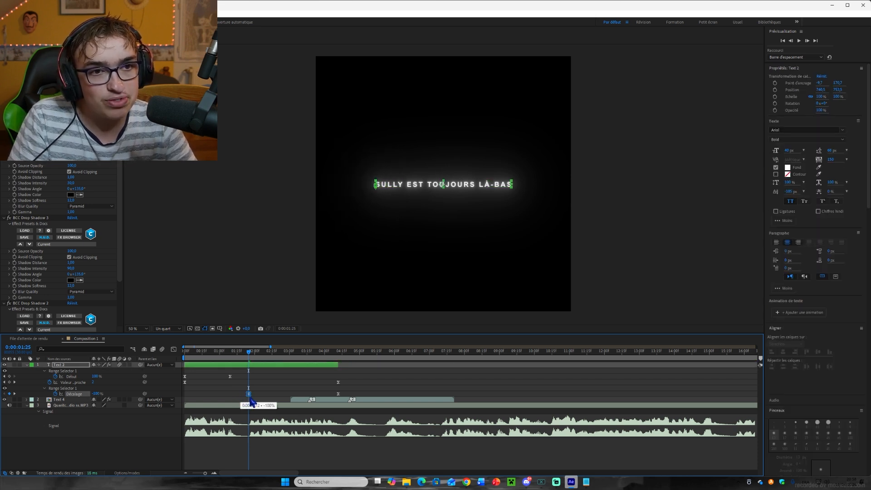
left_click(255, 389)
- Make only the word SULLY bold italic in the Text 2 layer
left_click_drag(255, 353, 231, 383)
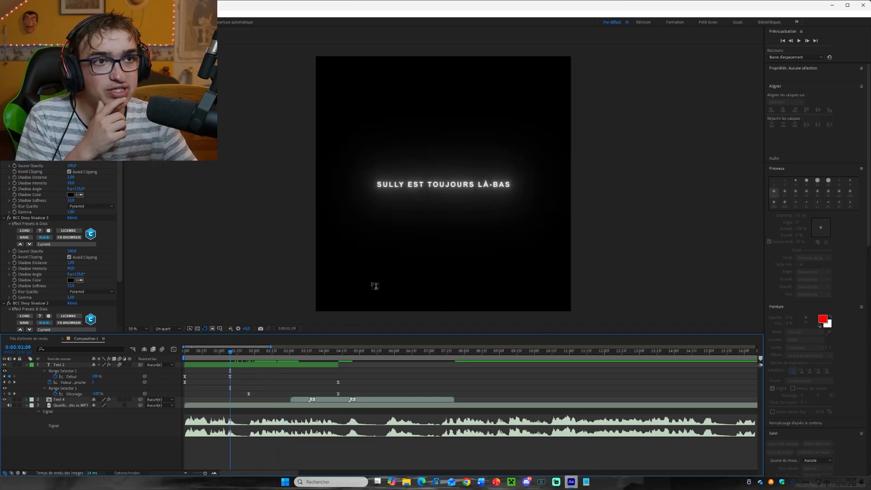
left_click_drag(403, 184, 386, 188)
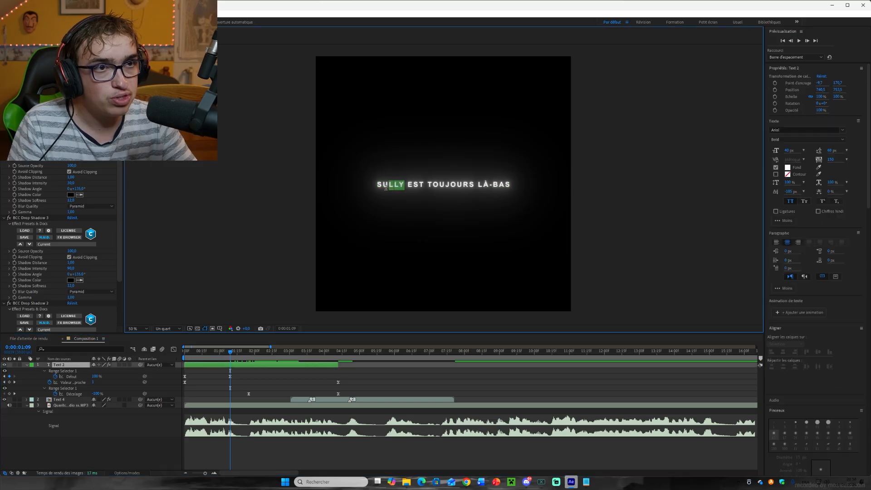
left_click(808, 139)
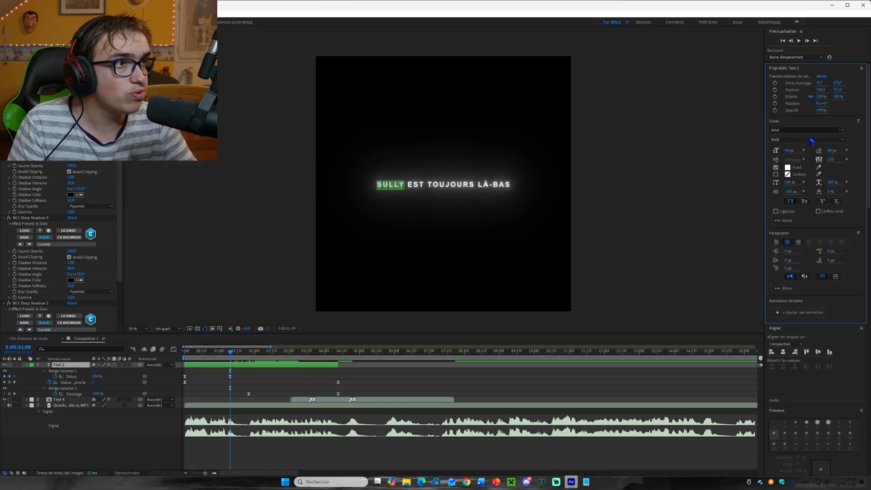
left_click(794, 204)
- Try the Bowlby One SC font on the word SULLY and undo the font change
left_click(843, 130)
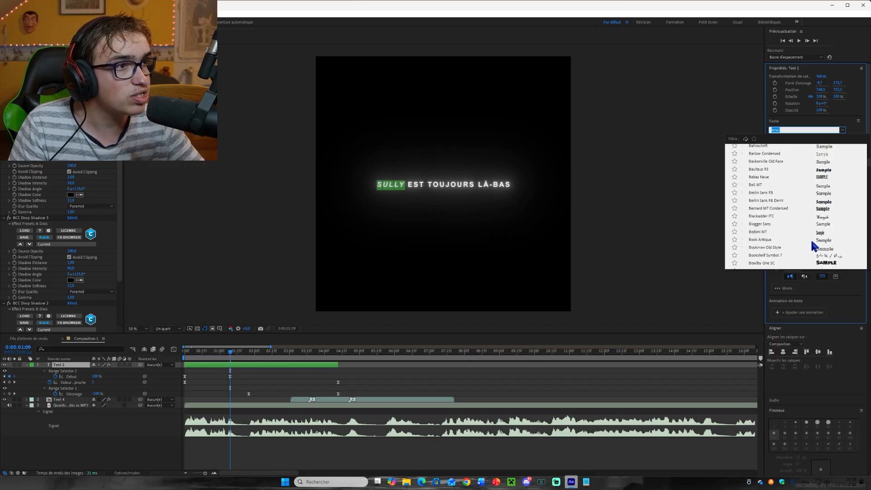
scroll(831, 241, "down", 3)
left_click(826, 236)
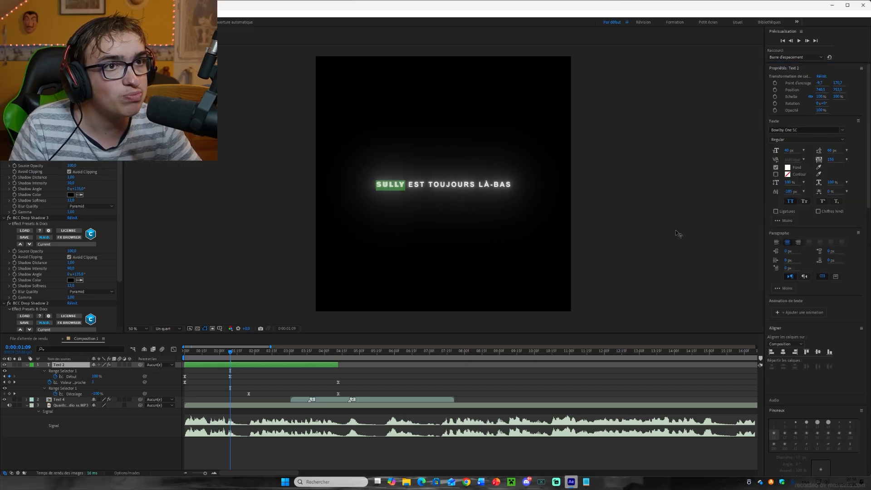
left_click(459, 186)
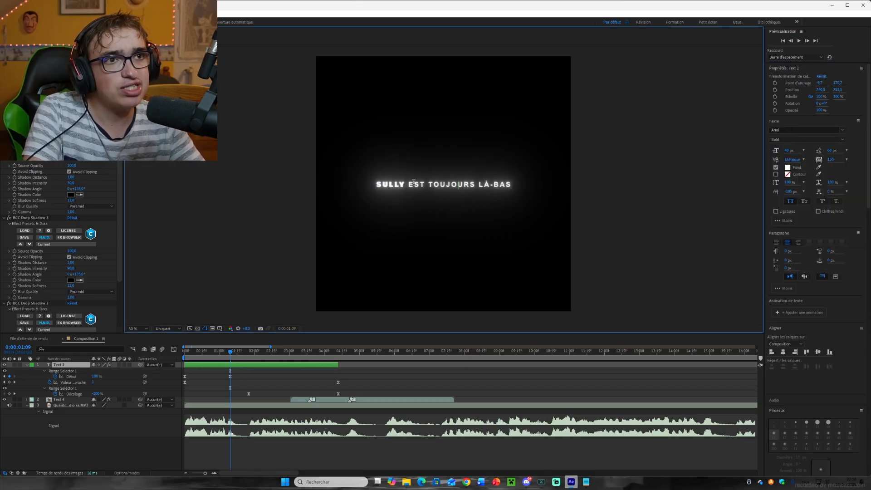
key("ctrl+z")
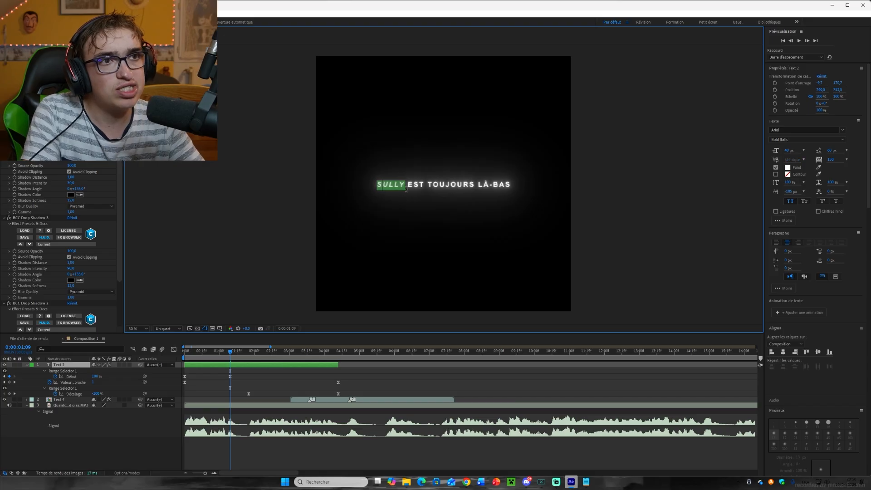
- Change the fill colour of the word SULLY to golden yellow
left_click(413, 185)
left_click_drag(406, 185, 375, 185)
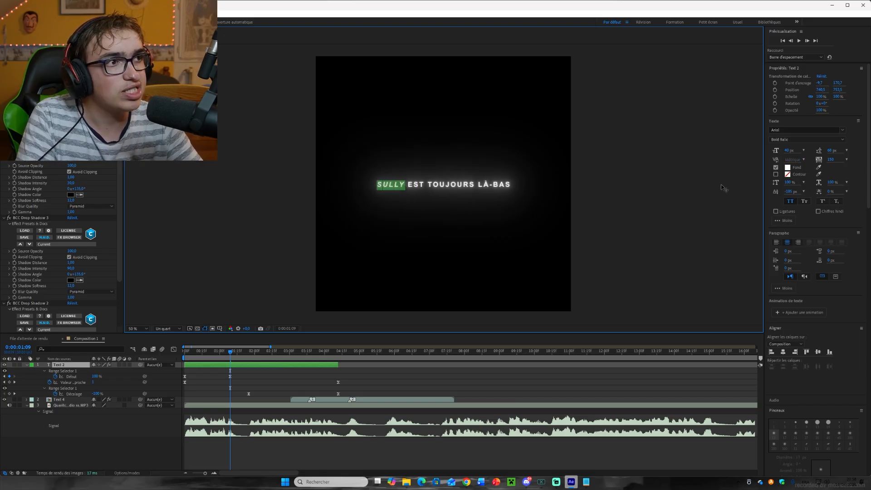
left_click(788, 168)
left_click(151, 241)
left_click(142, 167)
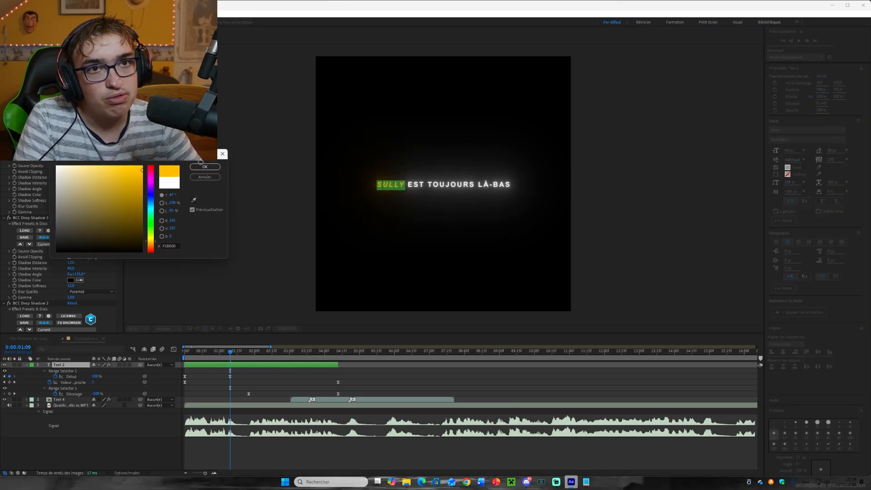
left_click(205, 167)
left_click(292, 384)
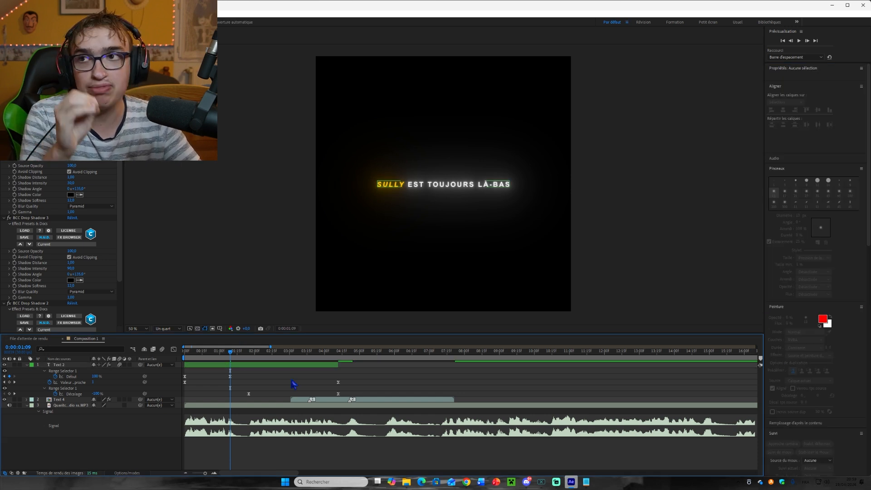
- Collapse the Text 2 keyframes, duplicate the layer and shift the copy to start at 0:00:01:25
left_click(251, 366)
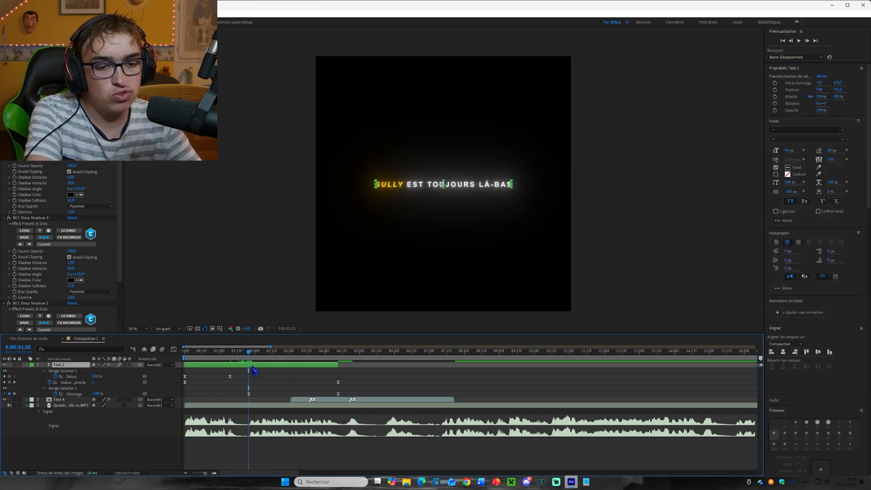
key("u")
left_click(263, 372)
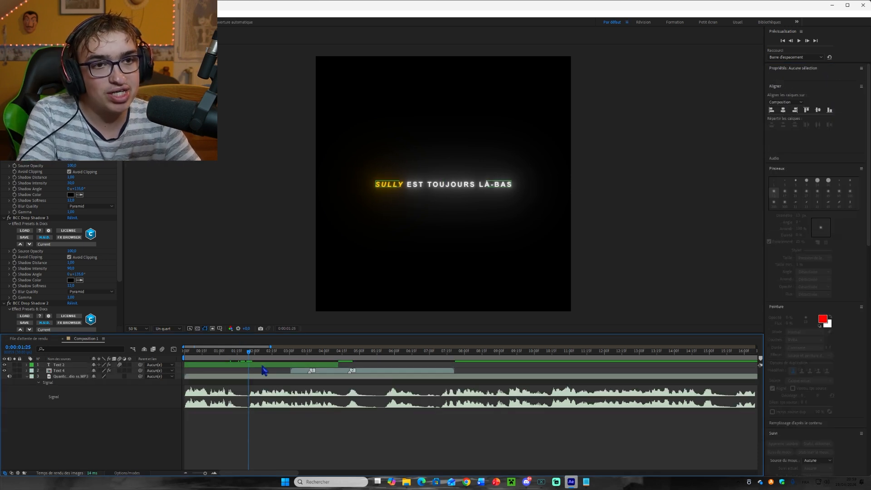
left_click(262, 367)
key("ctrl+d")
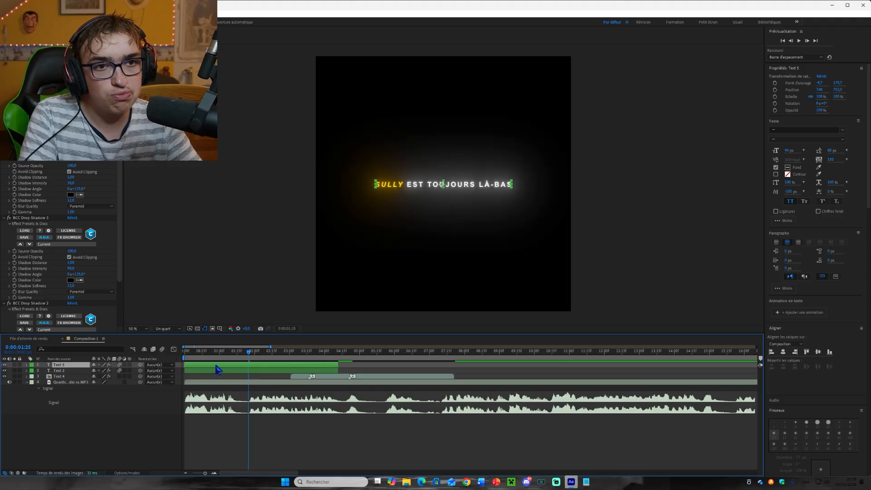
left_click_drag(217, 365, 281, 365)
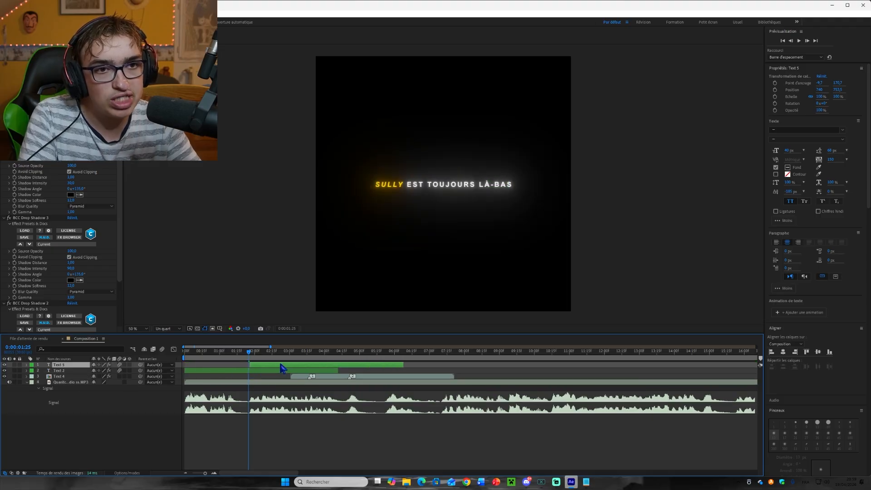
- Change the word SULLY in the duplicated Text 5 layer to a white fill and plain Bold style
left_click(255, 359)
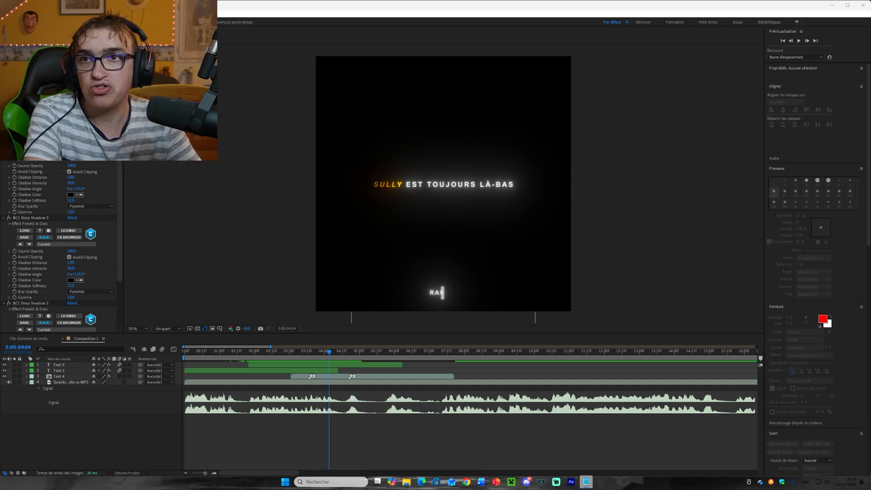
double_click(346, 366)
left_click(403, 182)
left_click_drag(403, 182, 372, 183)
left_click(788, 168)
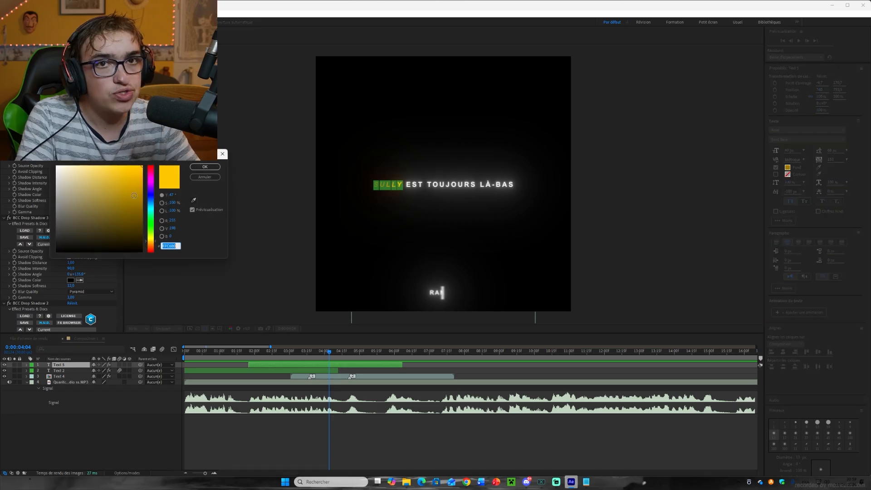
left_click(191, 168)
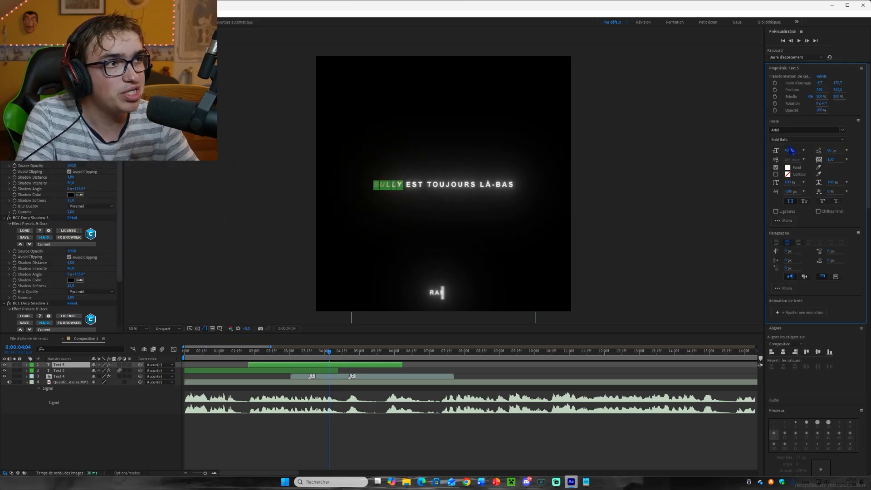
left_click(799, 139)
left_click(781, 191)
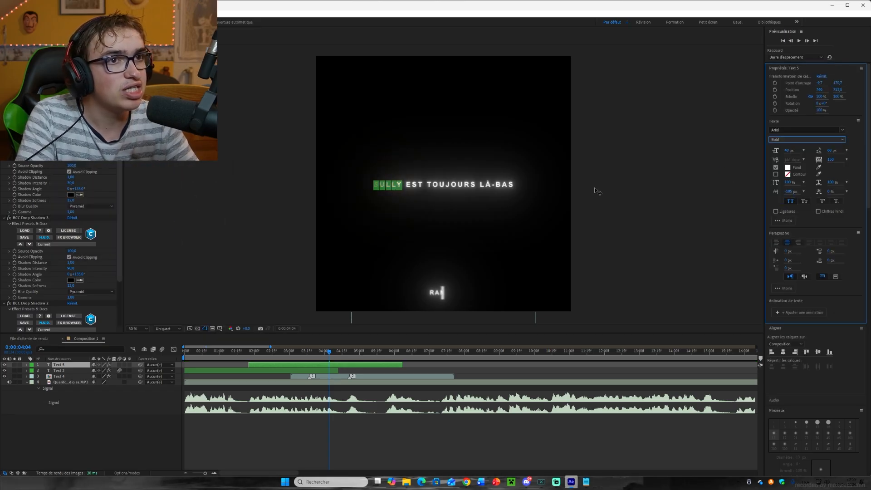
- Replace the Text 5 caption with the two-line "ON NE SAIT PAS LES CHAROGNARDS ONT PEUT-ÊTRE DÉPLACÉ LES CADAVRES" and tighten the second line's leading
left_click(422, 188)
double_click(427, 190)
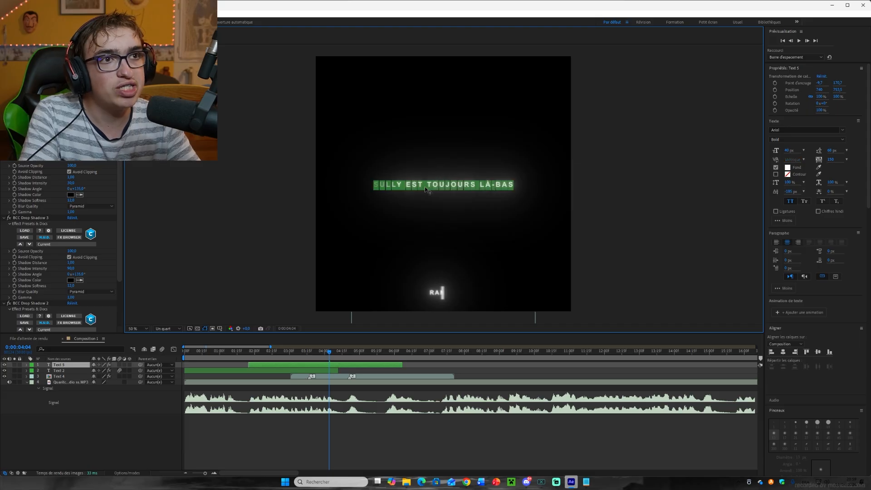
key("ctrl+v")
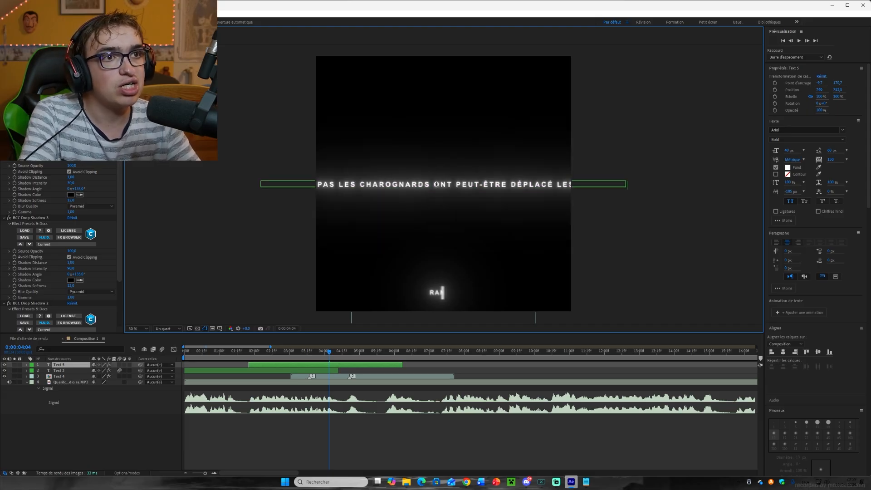
key("Escape")
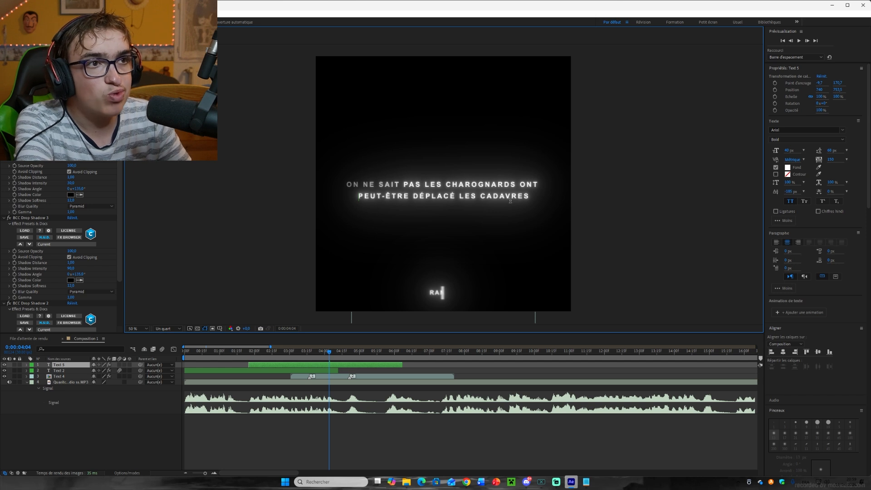
left_click_drag(530, 197, 356, 195)
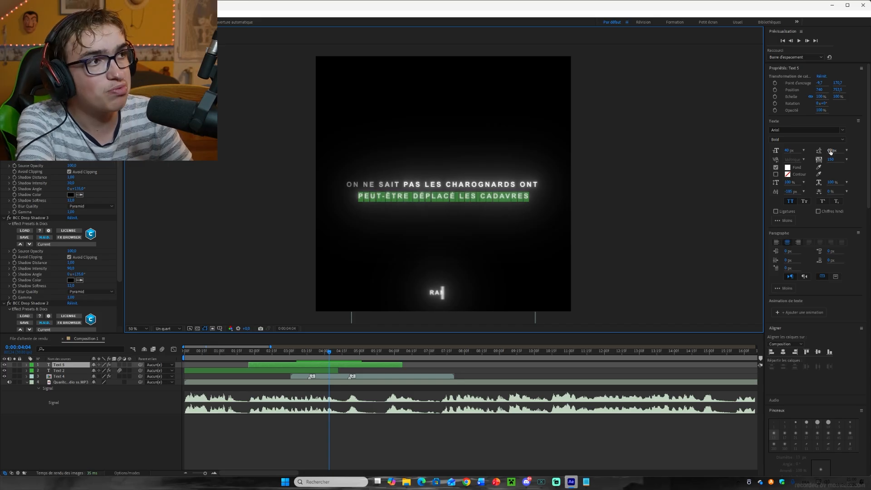
left_click_drag(831, 152, 820, 151)
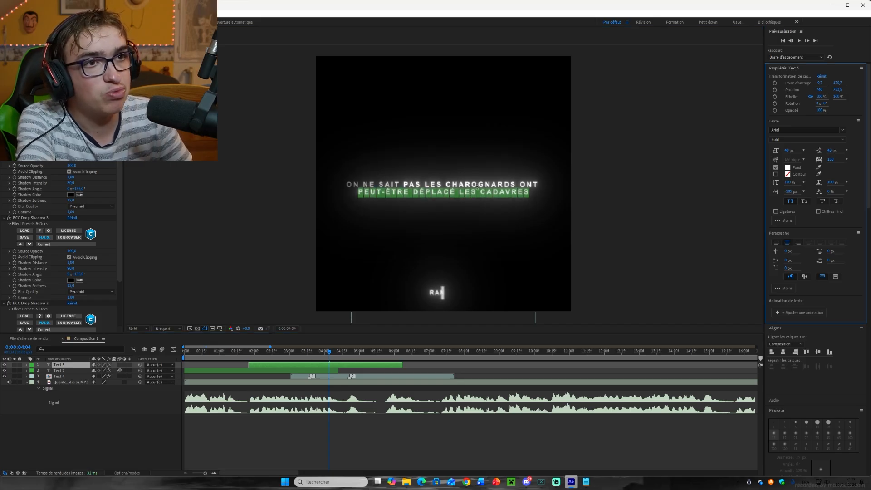
- On Text 5, move the second Début keyframe to 0:00:04:05 and the first Décalage keyframe to 0:00:04:17
key("u")
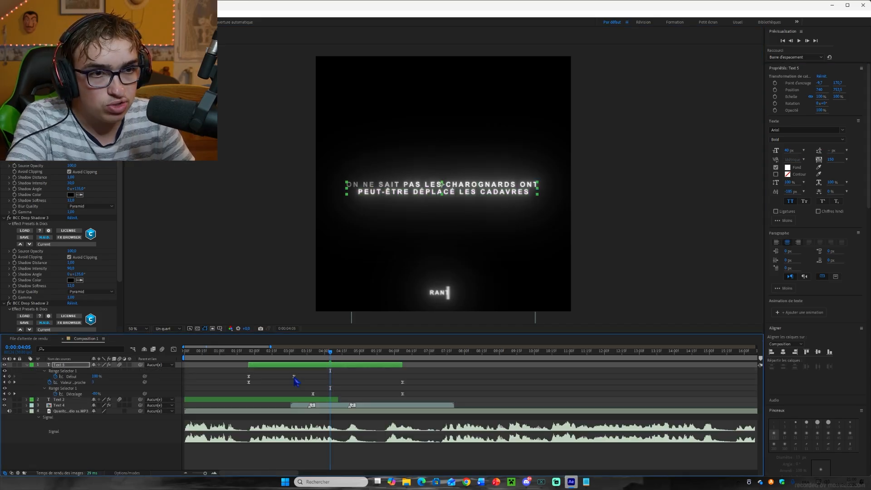
left_click_drag(295, 377, 331, 391)
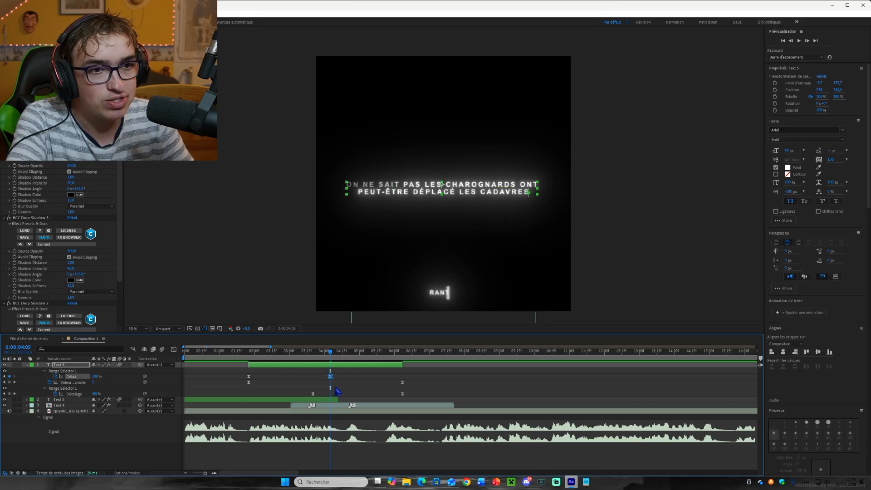
left_click_drag(334, 361, 343, 361)
left_click_drag(342, 358, 347, 358)
left_click_drag(314, 394, 348, 403)
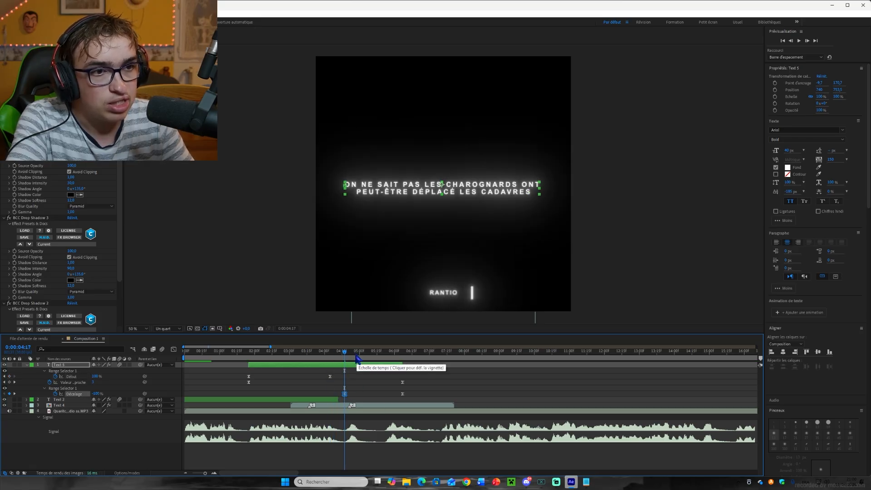
- Extend the end of the Text 5 layer together with its final keyframes and play back the captions
left_click_drag(347, 357, 414, 358)
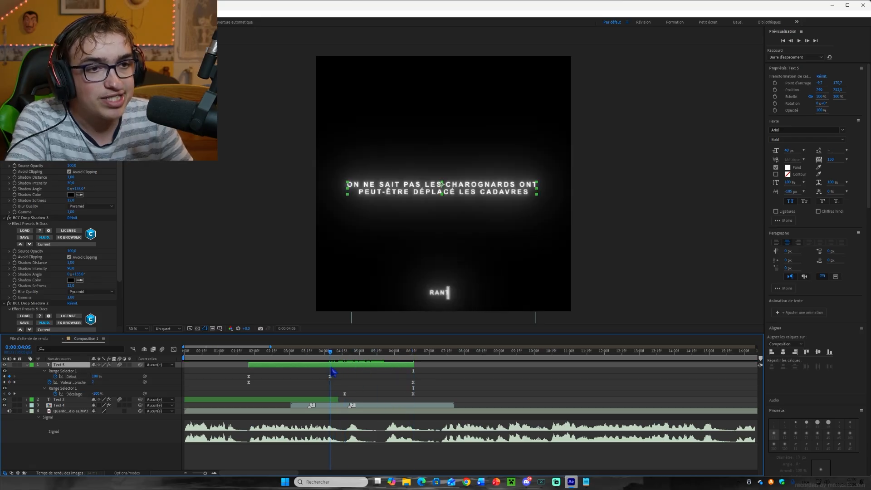
left_click_drag(331, 359, 377, 376)
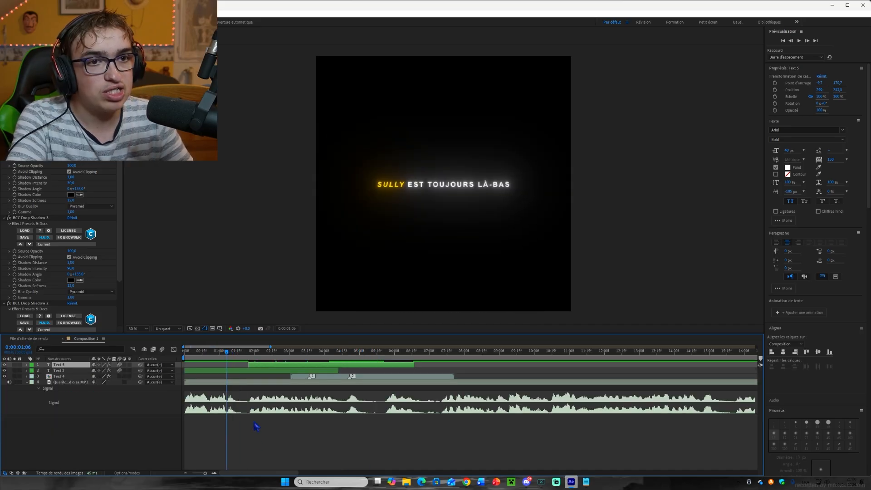
left_click(260, 446)
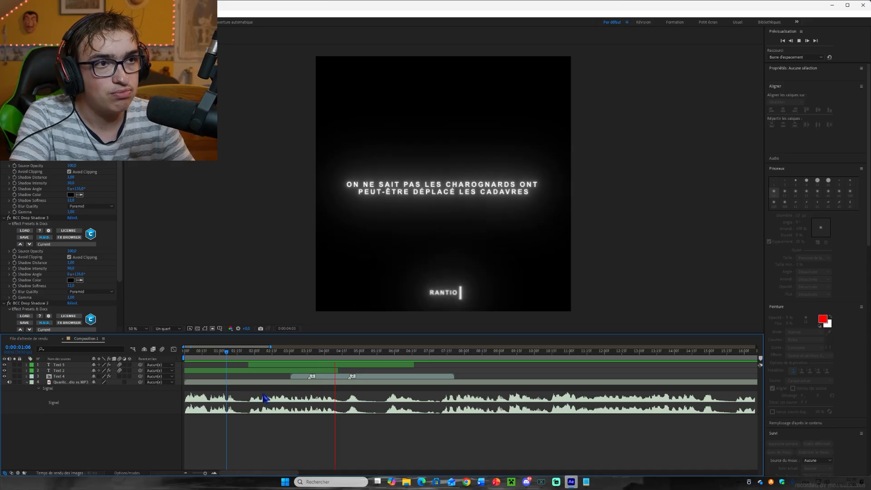
key("space")
- Centre the Text 5 caption horizontally and vertically in the composition
left_click(272, 365)
left_click(785, 354)
left_click(784, 354)
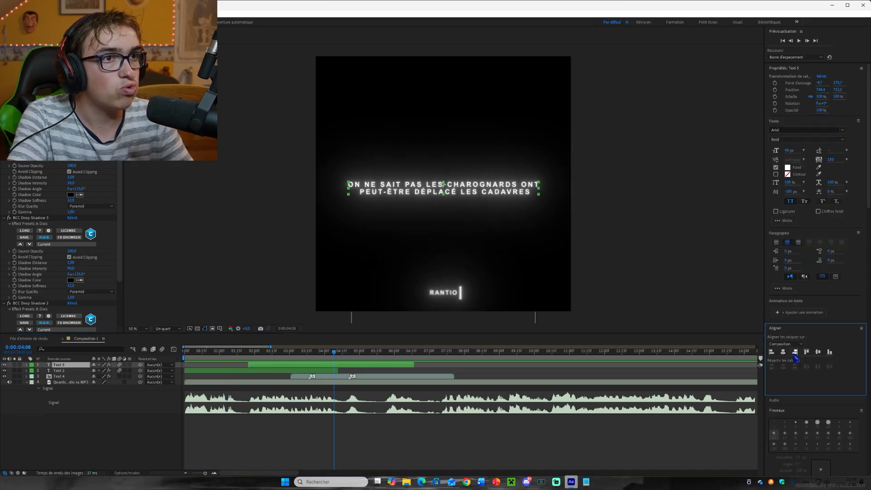
left_click(818, 353)
left_click(381, 432)
left_click(326, 353)
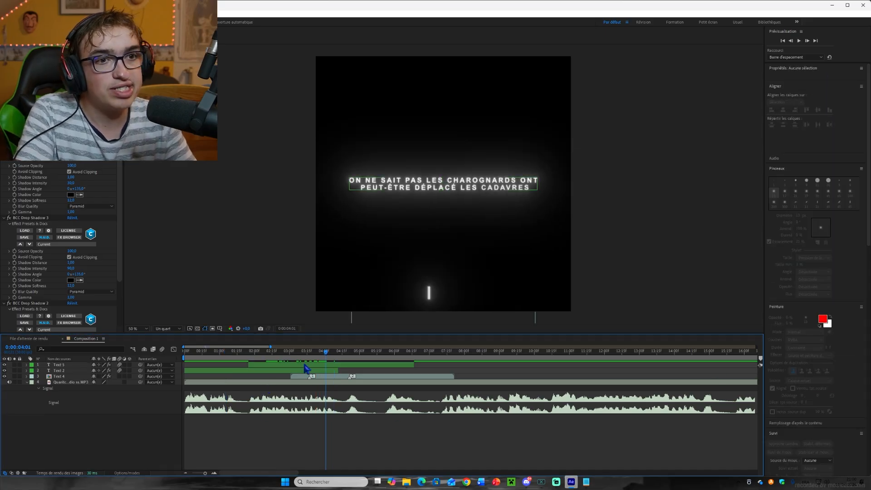
- Try a red glow tint on the Text 5 caption and undo it
left_click(302, 364)
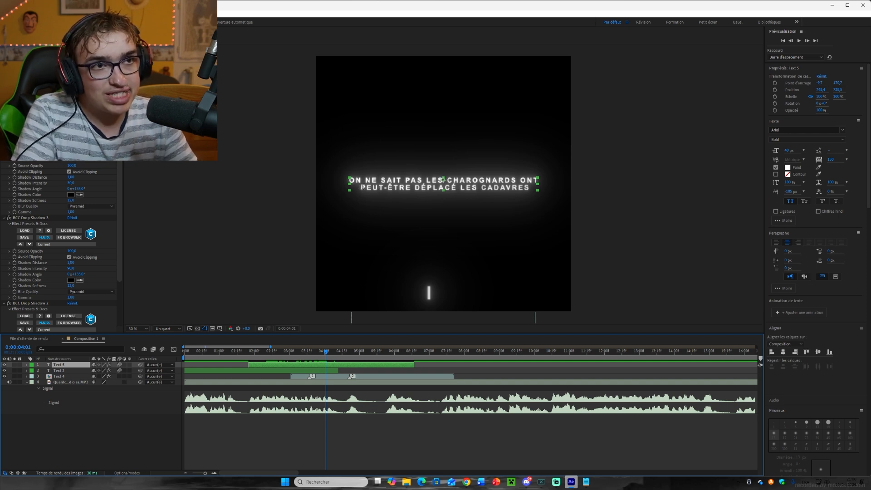
left_click_drag(362, 187, 530, 188)
left_click(472, 188)
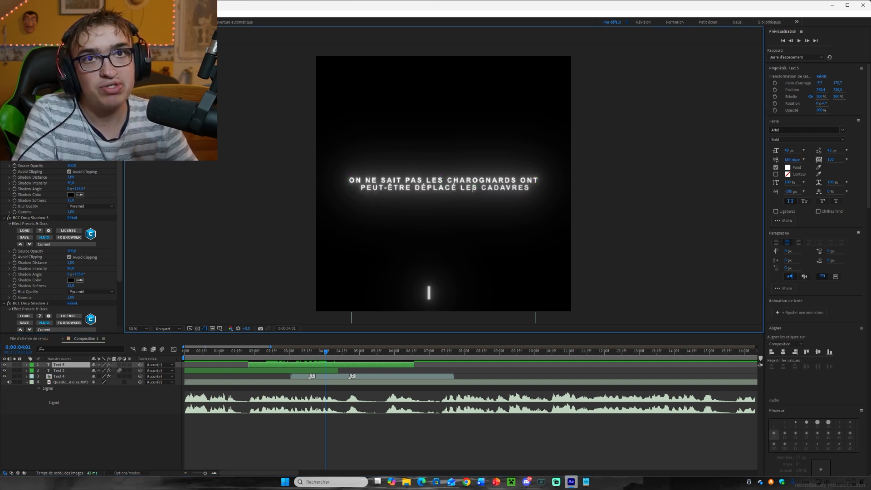
scroll(61, 245, "up", 1)
scroll(62, 245, "down", 1)
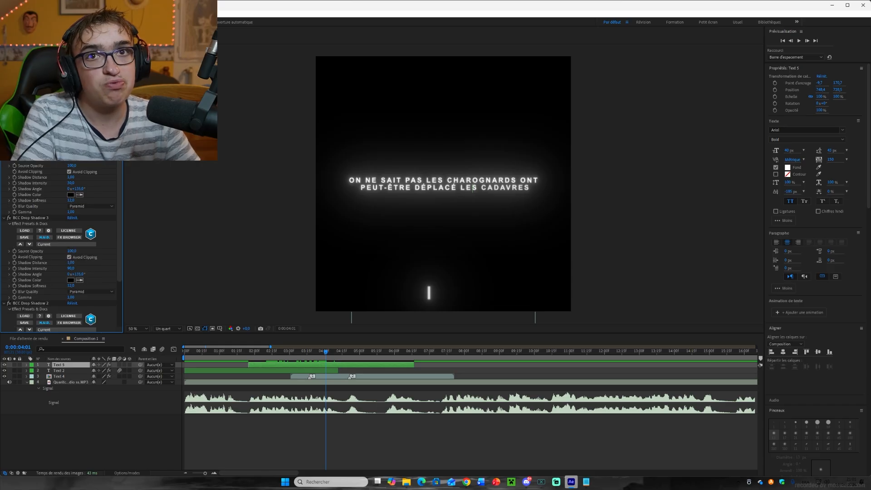
key("ctrl+z")
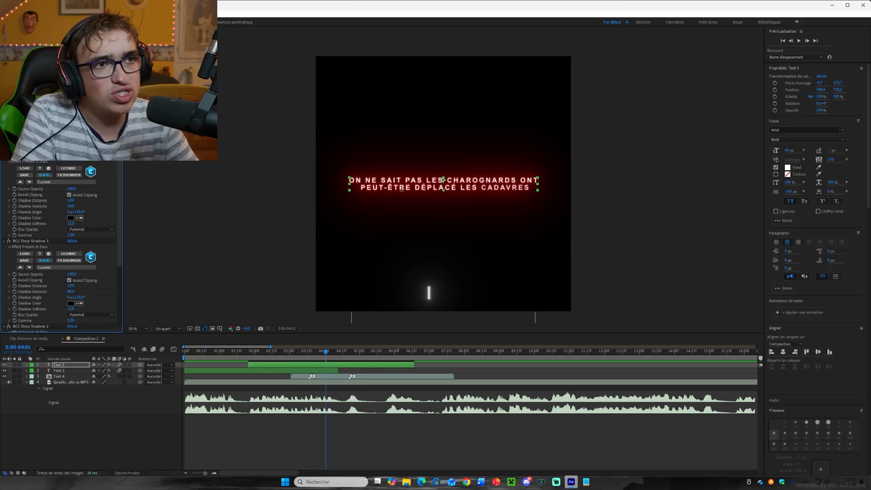
key("ctrl+z")
left_click(329, 439)
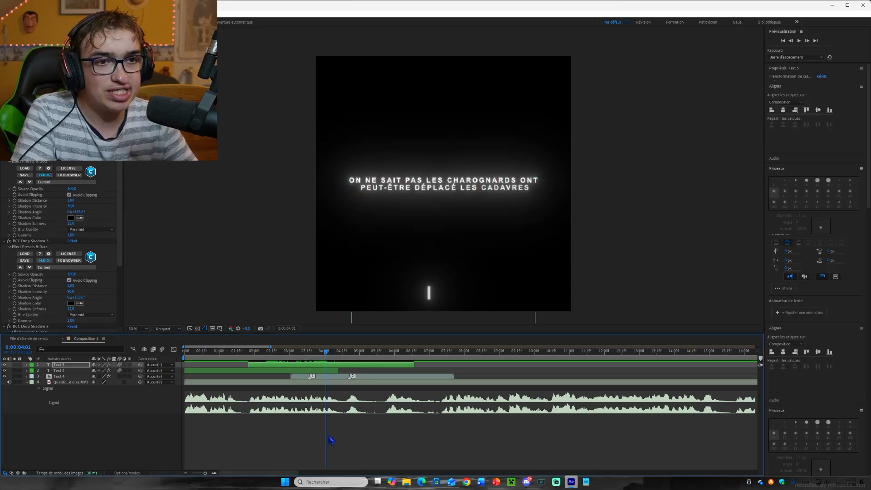
- Duplicate the Text 5 layer and remove the fill from the first line of the copy
left_click(296, 365)
key("ctrl+d")
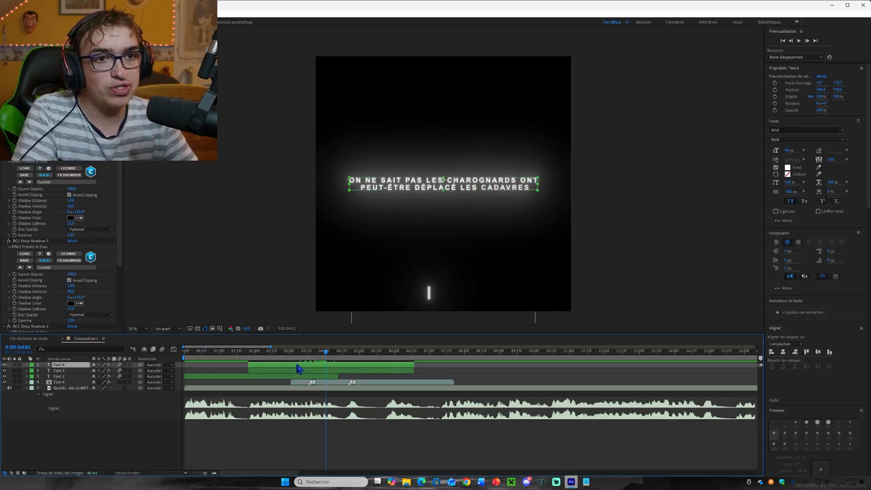
left_click(368, 180)
left_click_drag(350, 180, 540, 180)
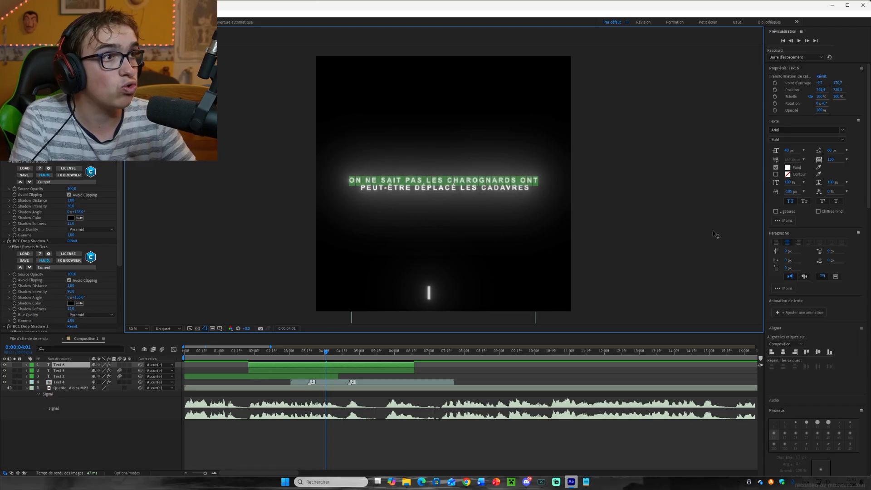
left_click(776, 167)
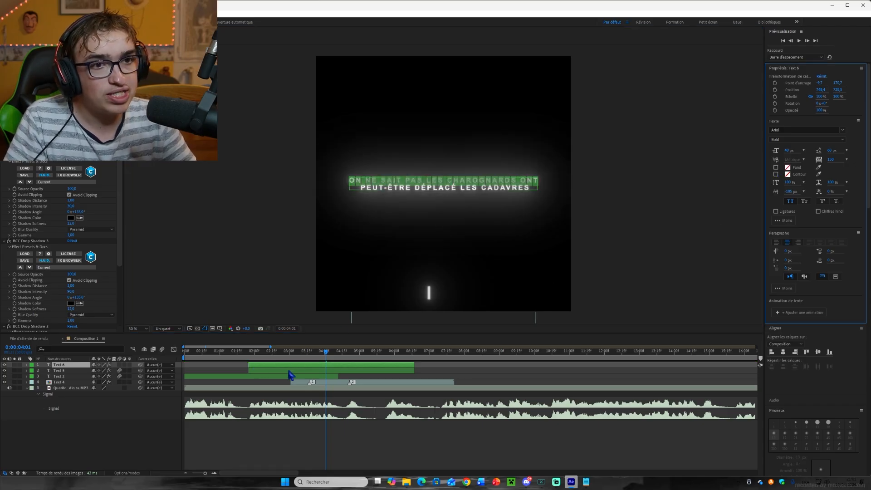
- Remove the fill from the second line, PEUT-ÊTRE DÉPLACÉ LES CADAVRES, in the original Text 5 layer
left_click(290, 371)
left_click_drag(361, 187, 529, 187)
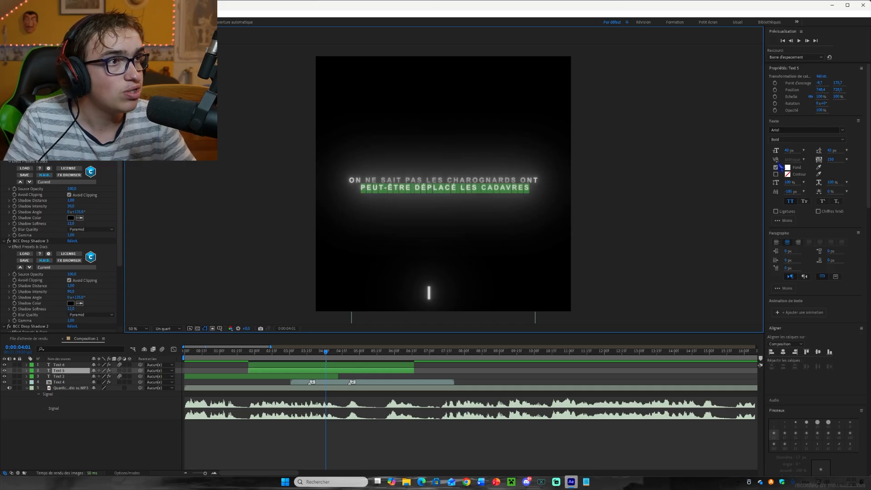
left_click(776, 168)
- Search the Richy's Text presets for "blood" and apply the blood preset to the Text 6 layer at 0:00:03:19
left_click(305, 364)
mouse_move(325, 353)
left_mouse_down()
mouse_move(300, 357)
mouse_move(312, 355)
left_mouse_up()
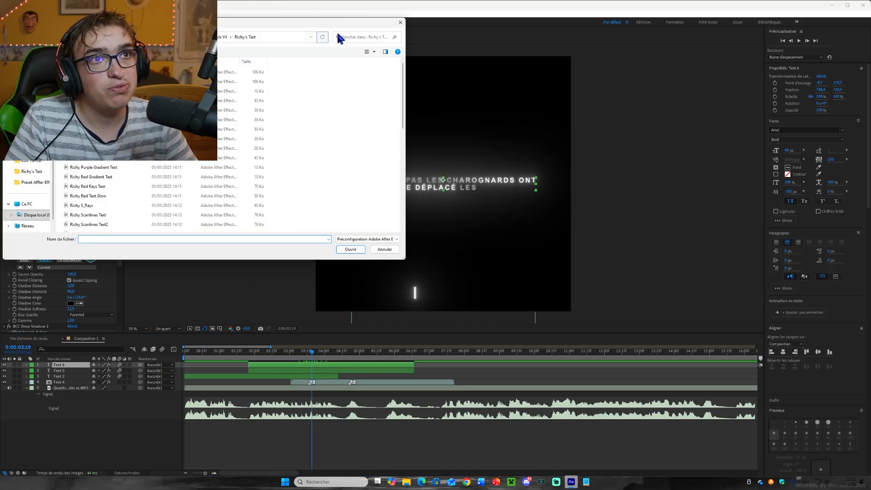
left_click(345, 35)
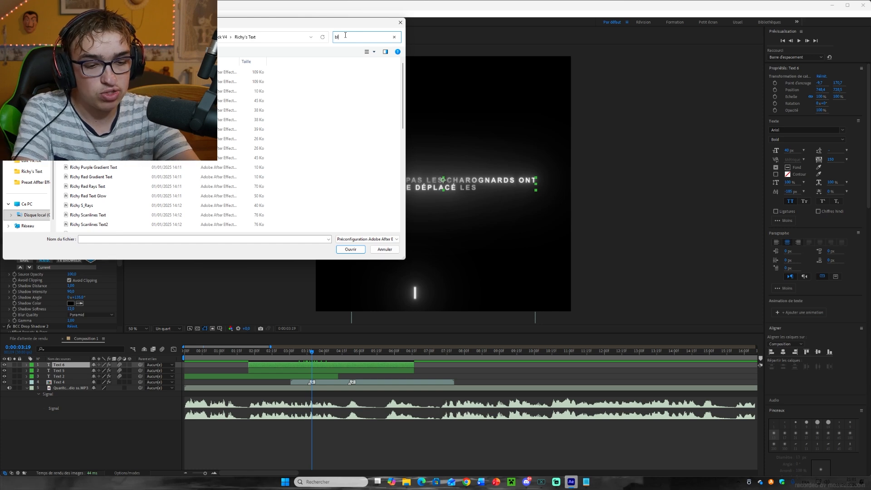
type("blood")
key("Return")
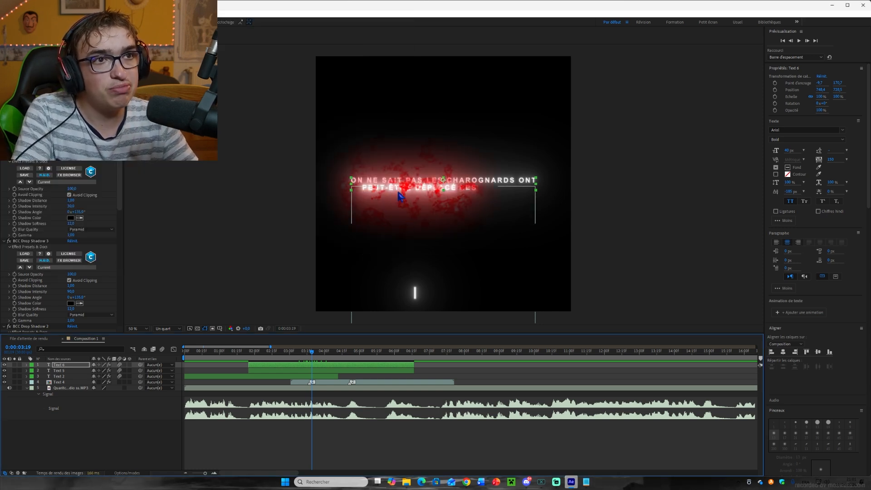
- Move the Fractal Noise and Tritone effects above Deep Glow on Text 6 and play back the captions
scroll(59, 207, "down", 10)
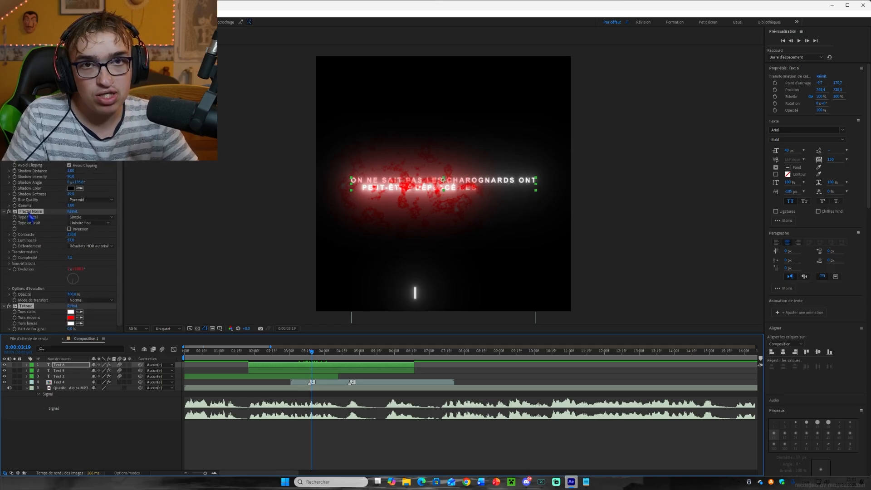
left_click(30, 188)
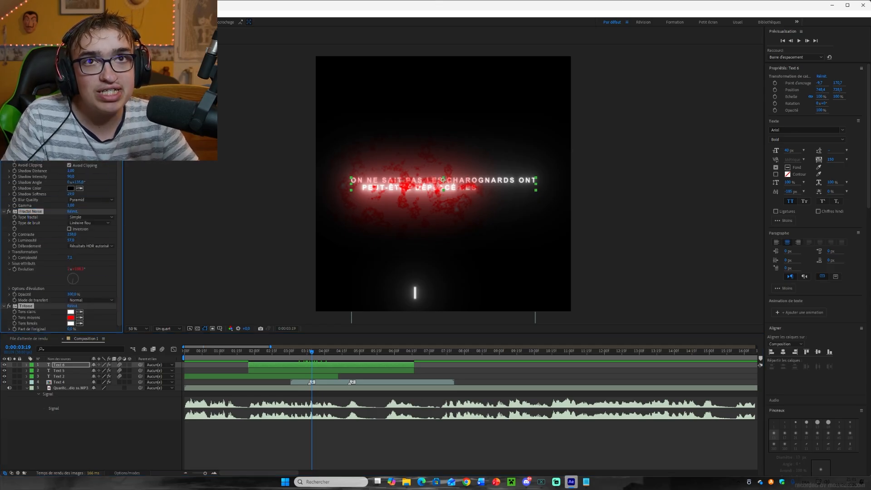
scroll(59, 245, "up", 8)
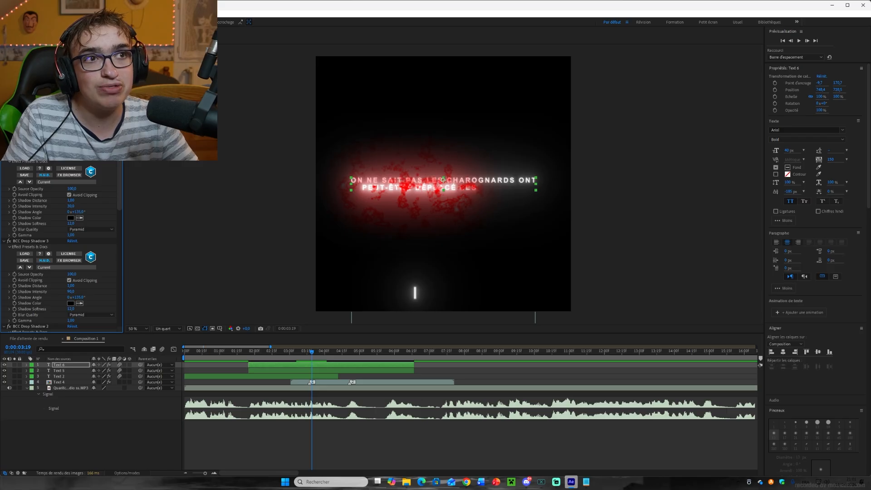
scroll(59, 245, "up", 5)
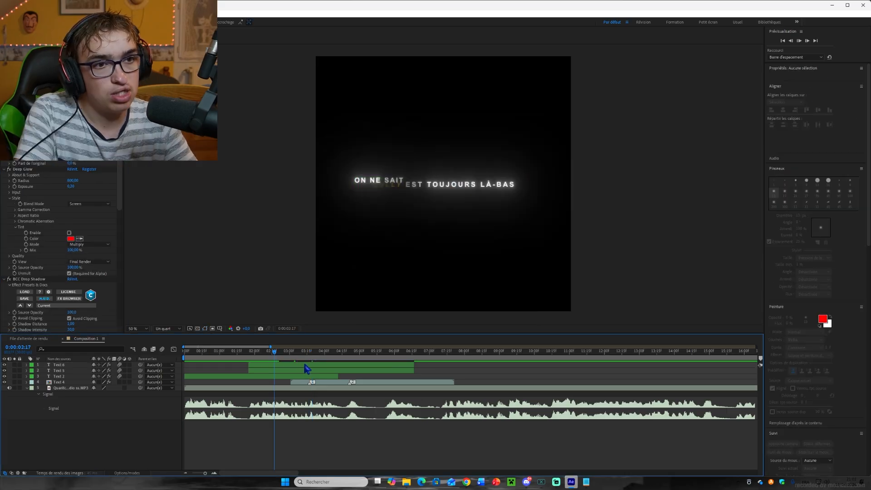
key("space")
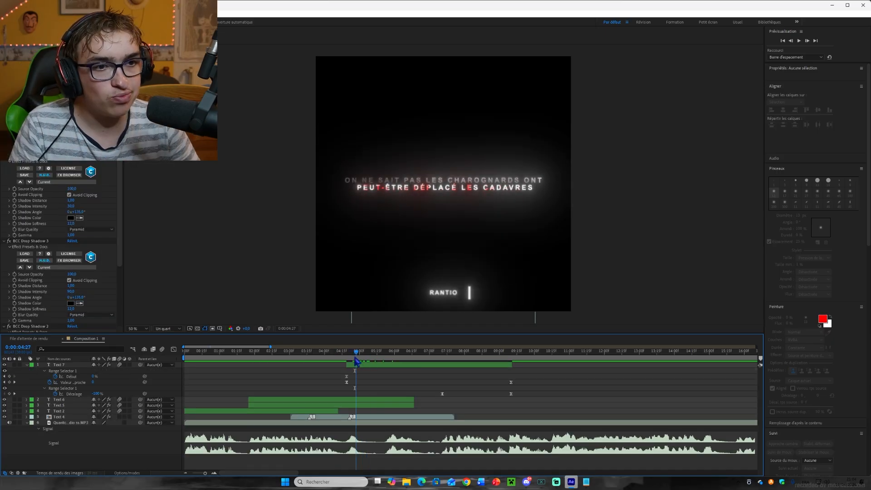
- Place the second Début keyframe of the Text 7 layer at about 6.5 seconds and return the current time to 0:00:04:13
left_click_drag(379, 364, 412, 377)
left_click_drag(94, 377, 436, 384)
left_click(340, 360)
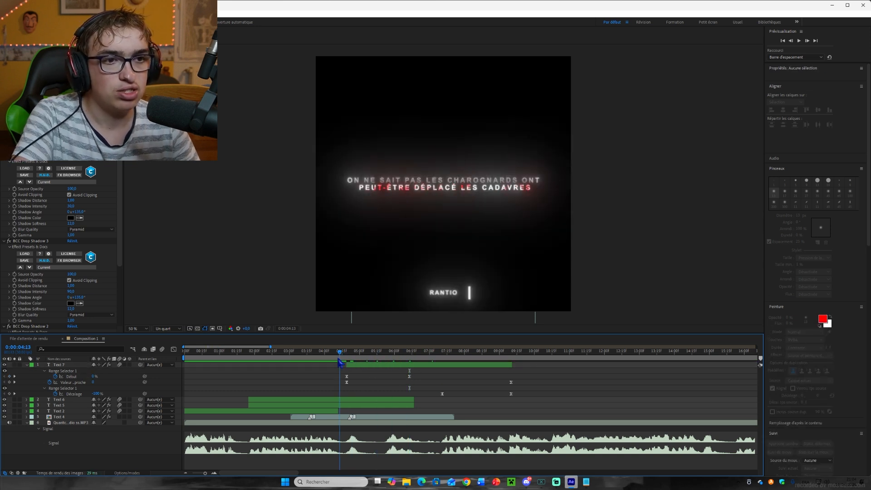
- Play back the Text 7 caption and keyframe its Début at about 25 % at 0:00:04:26 so only NON is revealed
key("space")
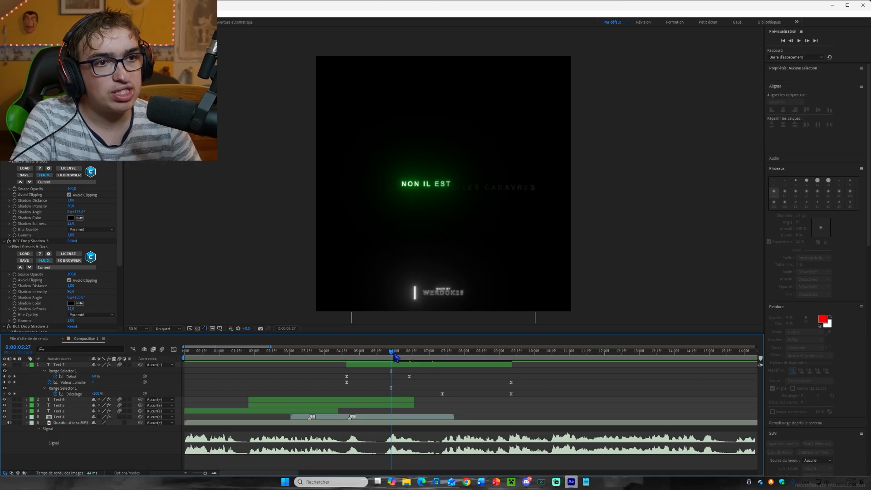
left_click_drag(394, 353, 354, 355)
left_click_drag(93, 378, 107, 378)
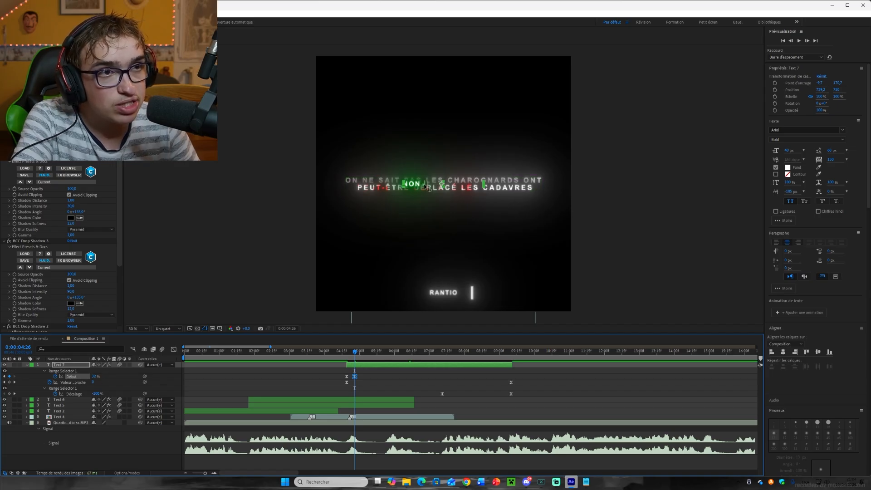
left_click_drag(424, 184, 421, 185)
key("space")
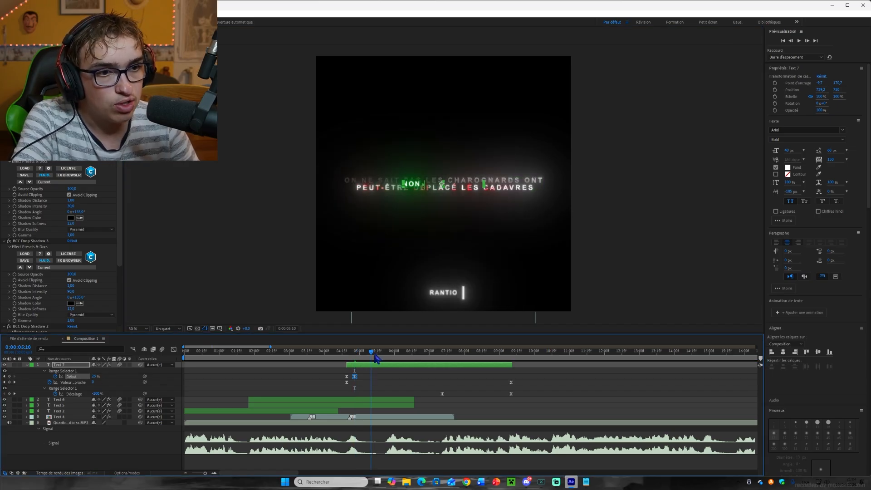
- Hold Text 7's Début with a keyframe at 0:00:05:23, set it to 100 % at 0:00:06:15, and play back the timing
left_click(9, 376)
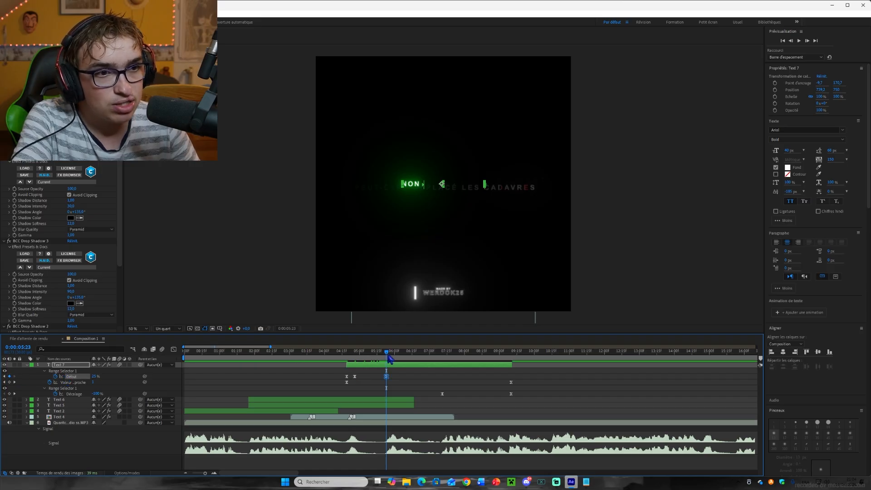
left_click_drag(386, 359, 413, 359)
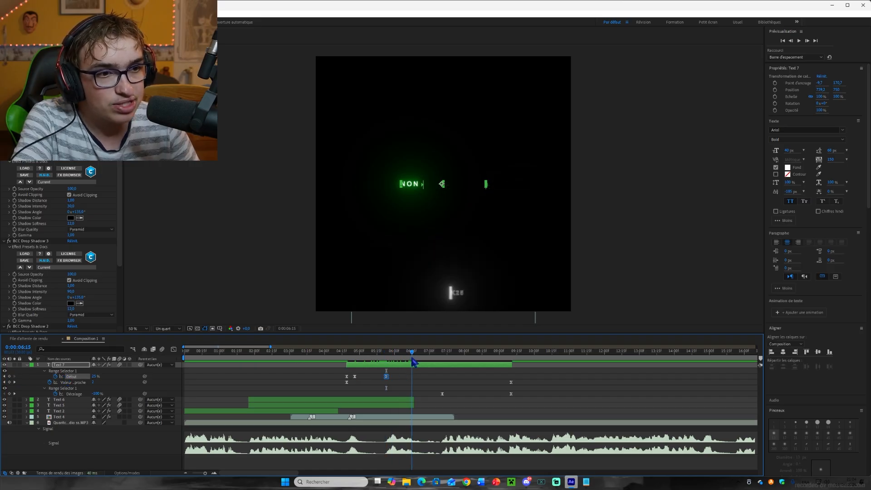
left_click_drag(94, 377, 150, 379)
left_click(448, 383)
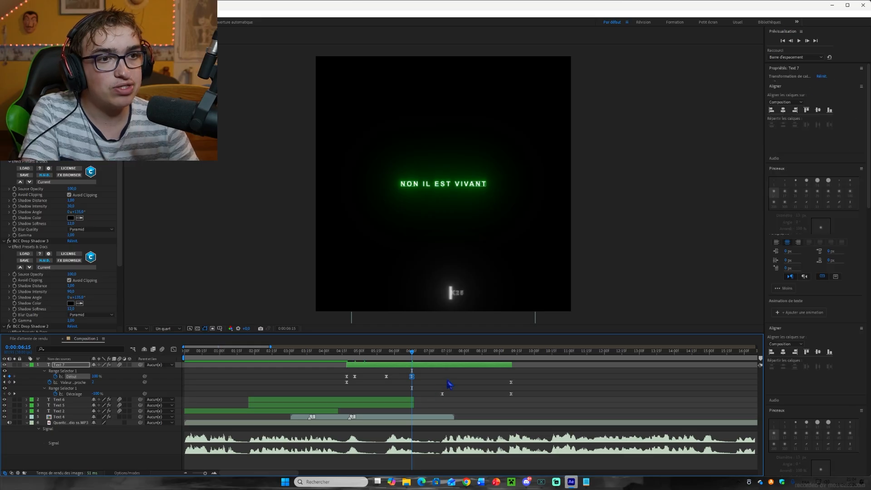
left_click(380, 358)
key("space")
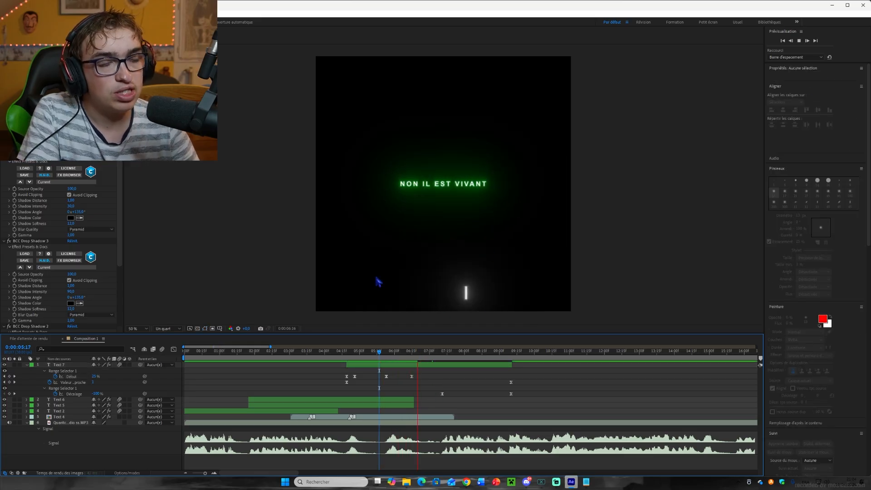
key("space")
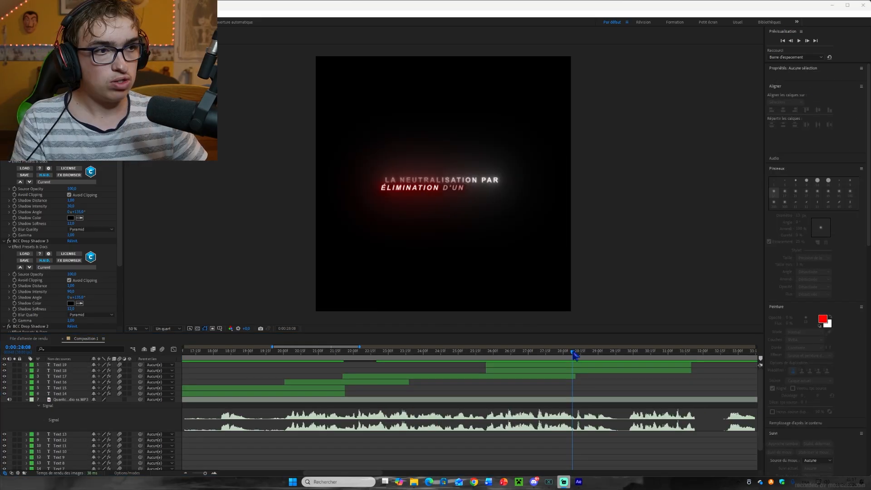
- Set the preview resolution to Intégrale and inspect the caption at 0:00:24:19 up close
left_click_drag(585, 375, 446, 375)
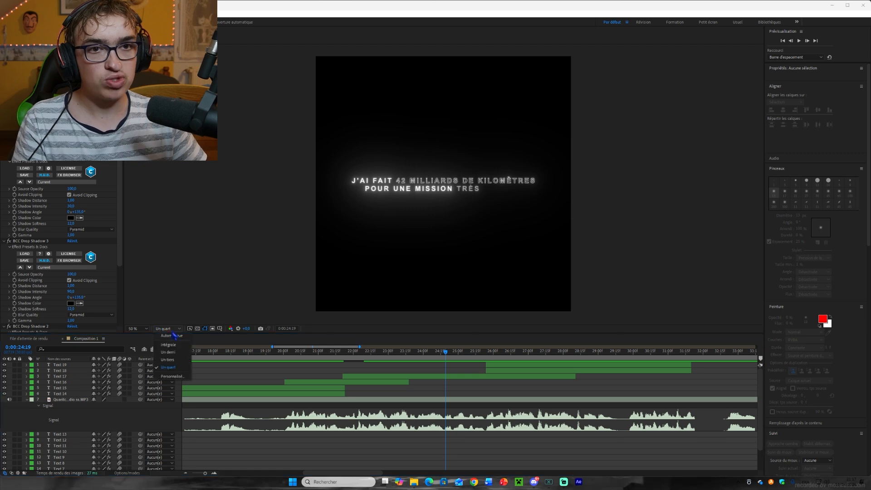
left_click(179, 346)
scroll(434, 223, "up", 1)
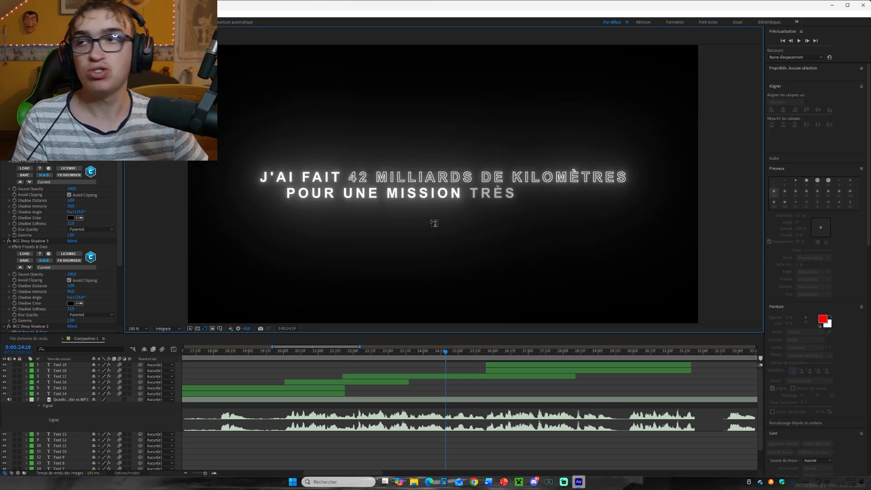
scroll(434, 224, "down", 1)
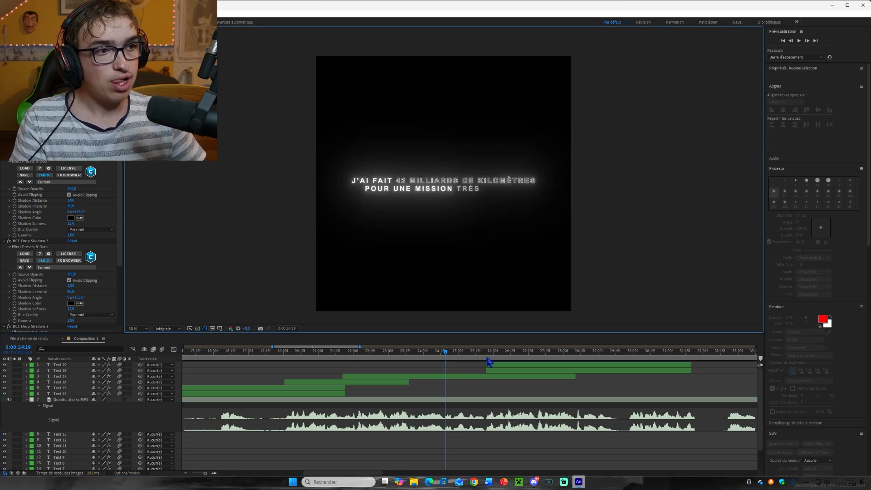
- Delete the Quaritch Audio ss.MP3 layer from Composition 1
left_click(318, 353)
left_click(73, 401)
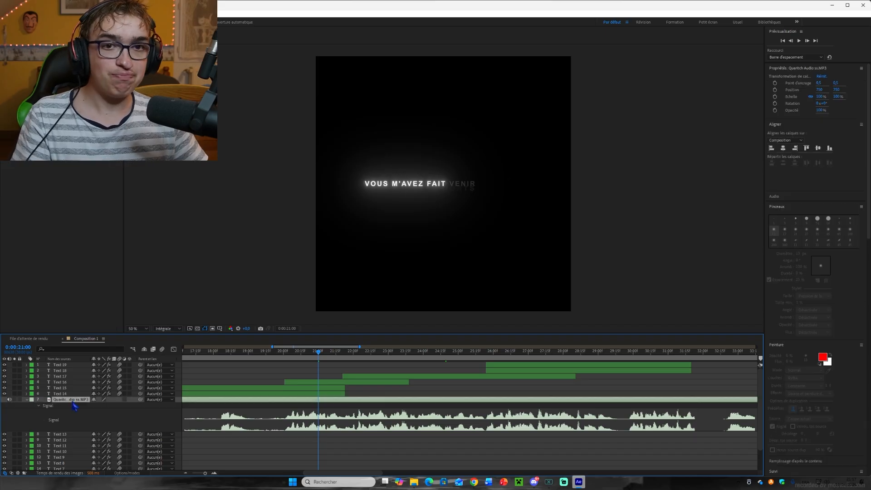
key("Delete")
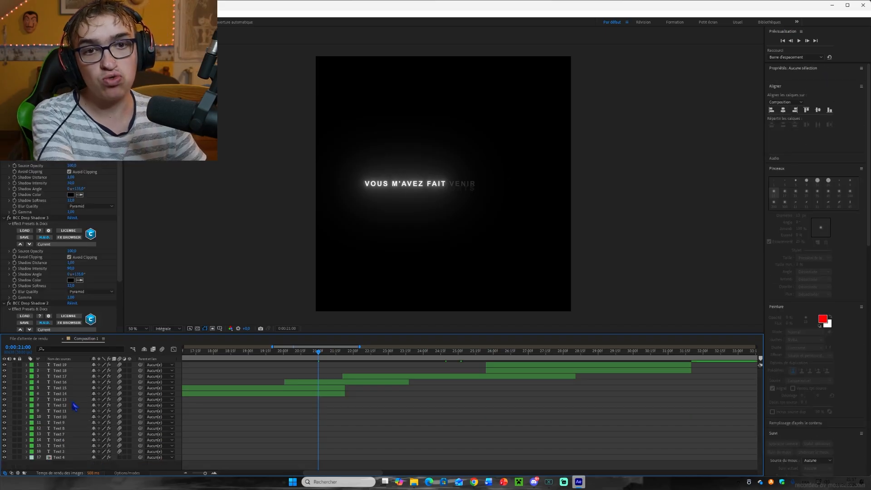
- Precompose all the remaining text layers into a new composition named AvatarQ and save the project
left_click_drag(69, 467, 69, 366)
right_click(69, 380)
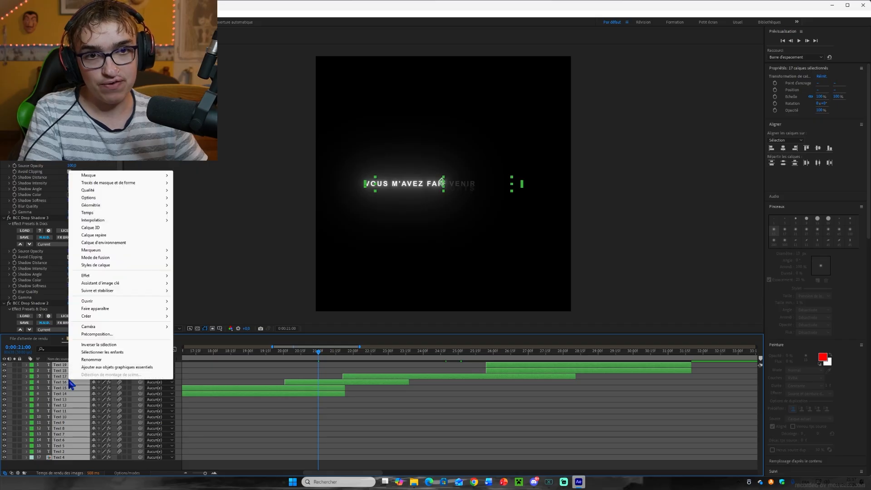
left_click(106, 335)
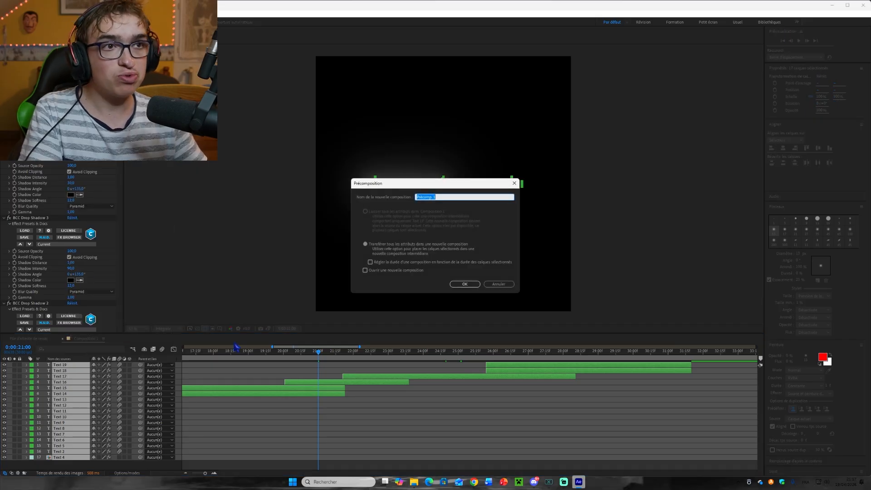
type("AvatarQ")
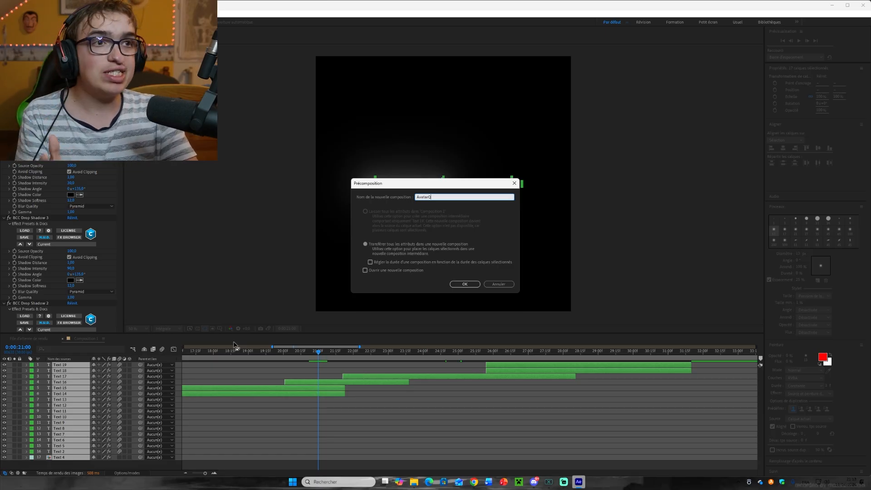
key("Return")
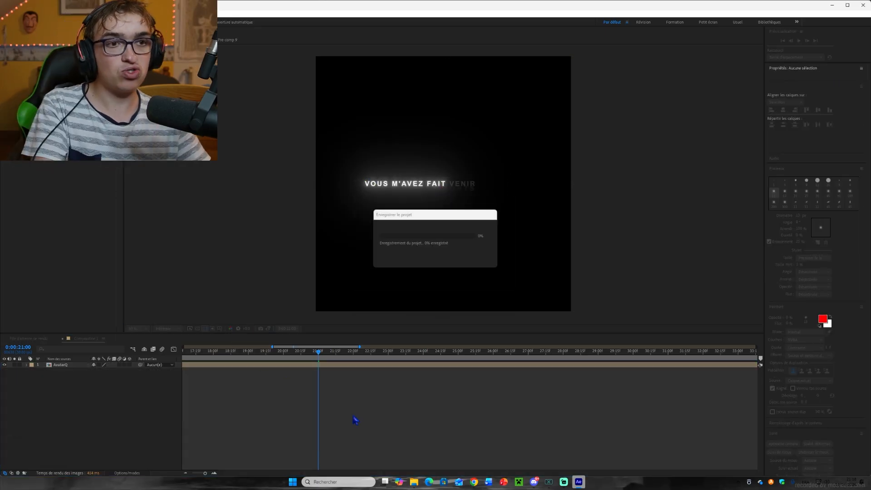
- Start a new project and create a 1500 × 1500 px composition lasting 0:01:50:00, editing its frame rate
key("space")
left_click(9, 14)
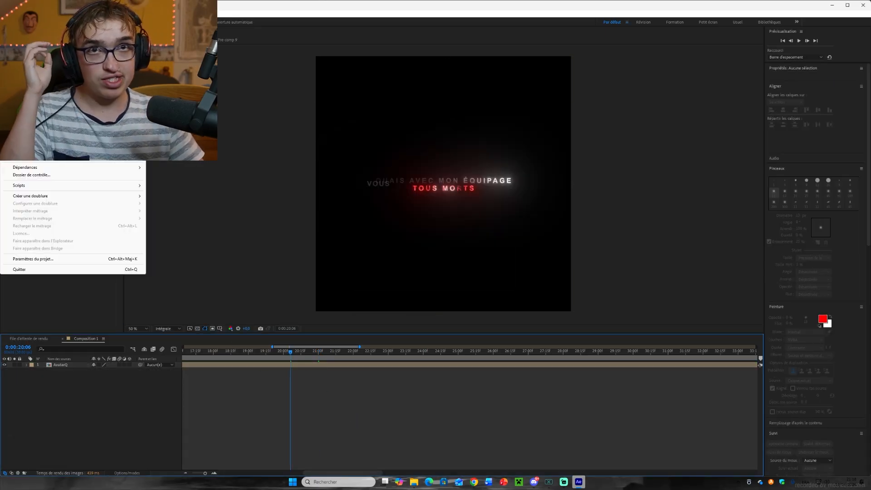
mouse_move(27, 21)
left_click(233, 22)
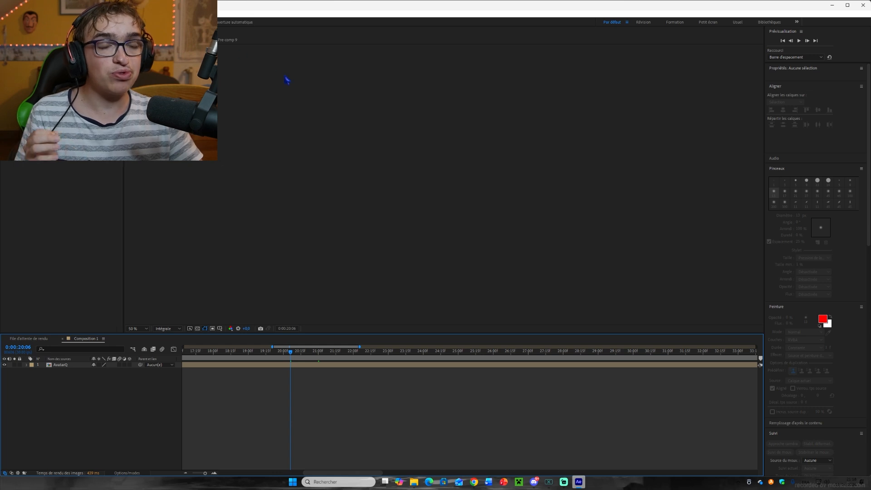
left_click(384, 183)
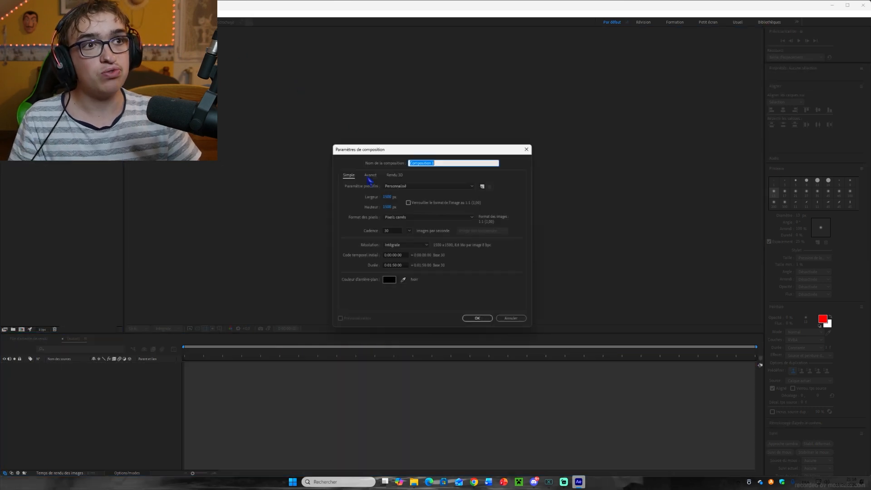
left_click(389, 231)
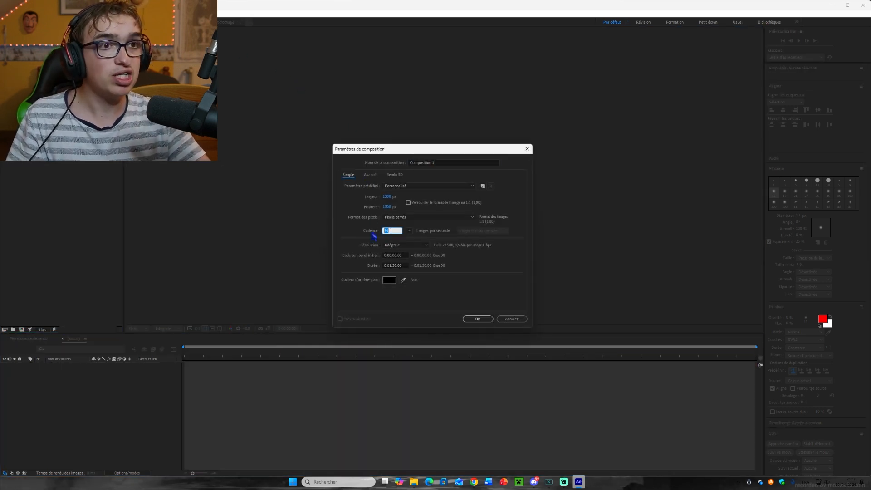
left_click(478, 318)
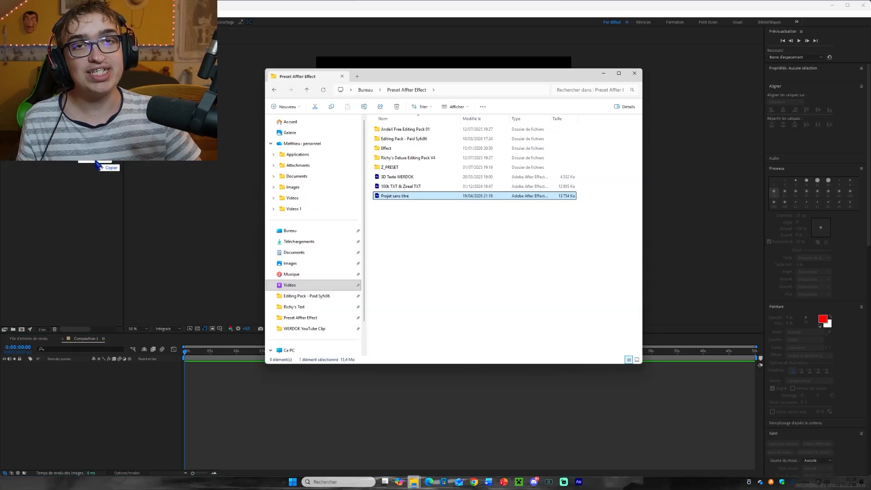
- Import the saved Projet sans titre file from the Preset Affter Effect folder and dismiss the missing-effect warning
left_click_drag(96, 162, 97, 165)
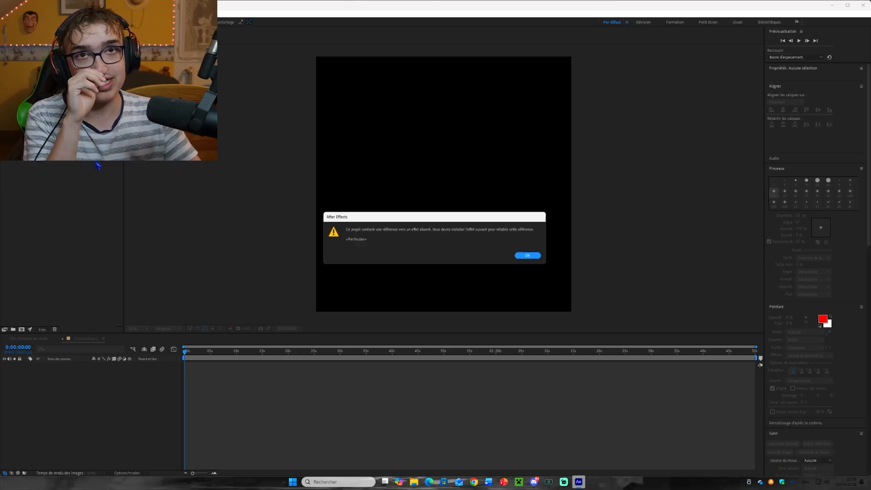
left_click(523, 257)
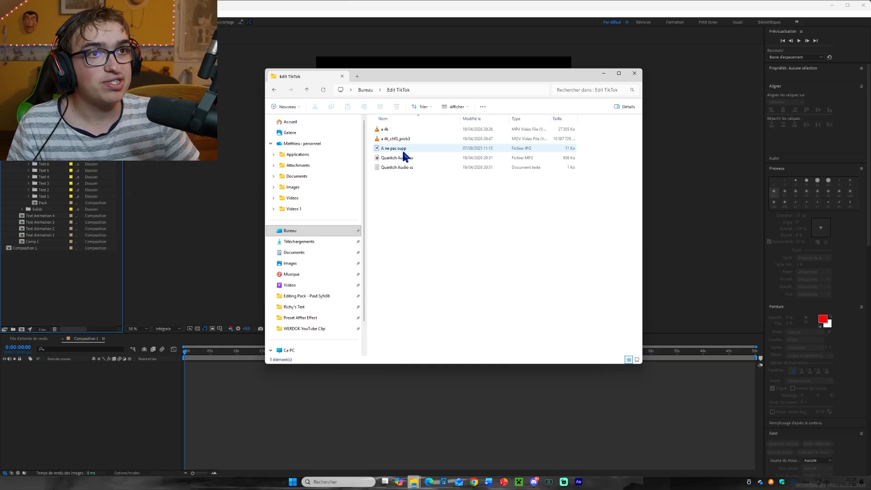
- Add the a 4k_chf3_prob3.mov clip from the Edit TikTok folder to Composition 1 and set its scale to 70 %
left_click_drag(401, 140, 131, 380)
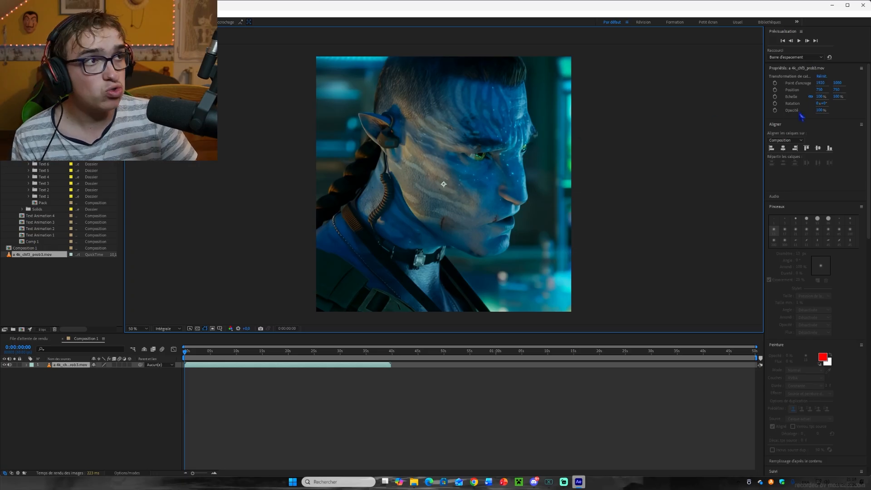
left_click(839, 97)
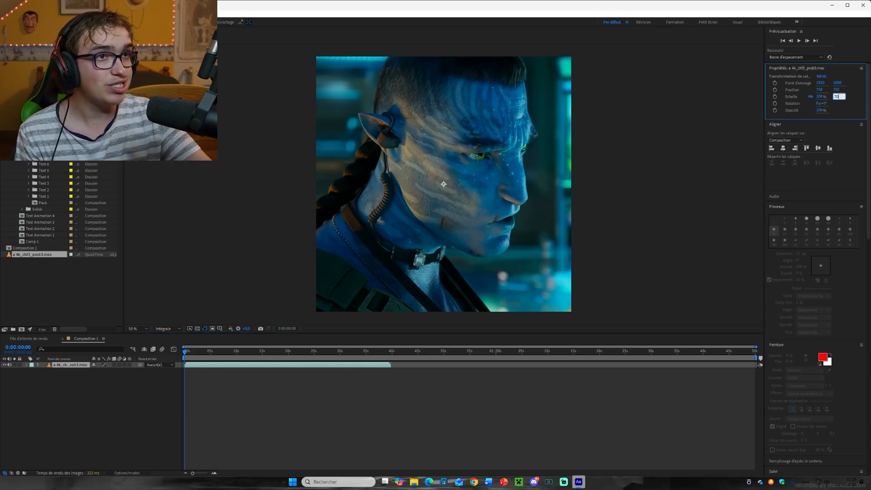
type("70")
key("Return")
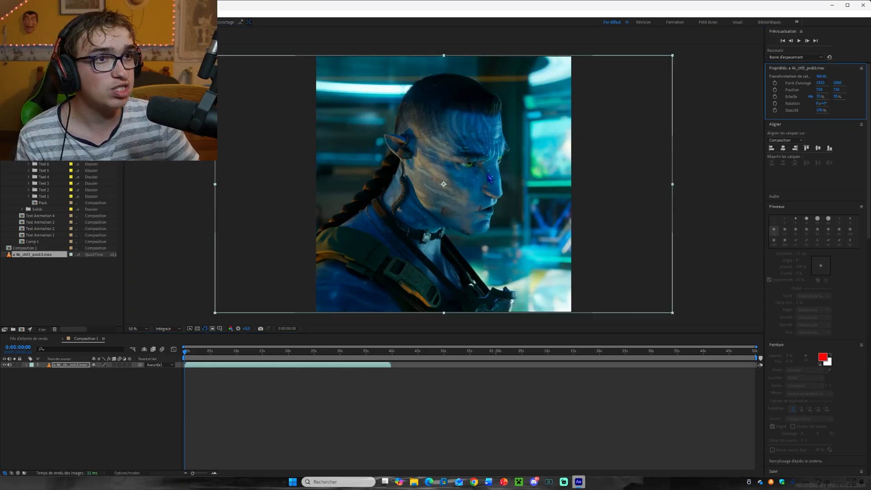
- Place the AvatarQ caption precomposition above the Avatar clip in Composition 1
left_click_drag(185, 352, 271, 363)
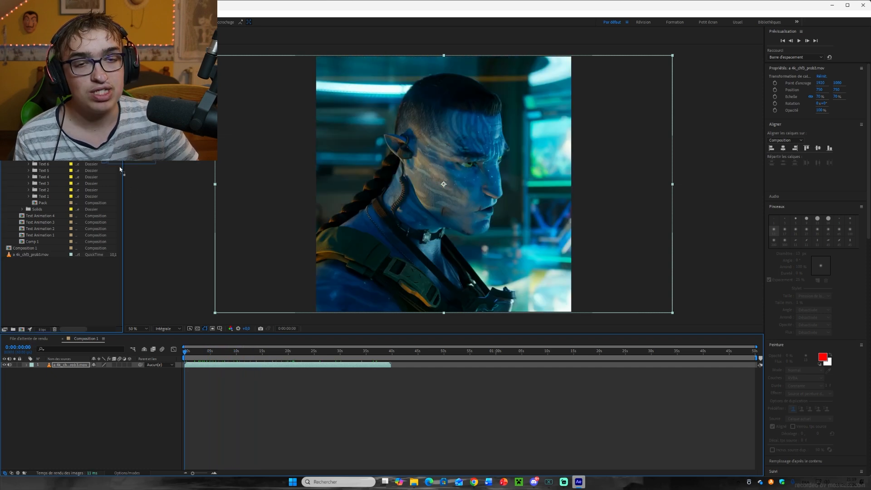
left_click_drag(121, 170, 69, 365)
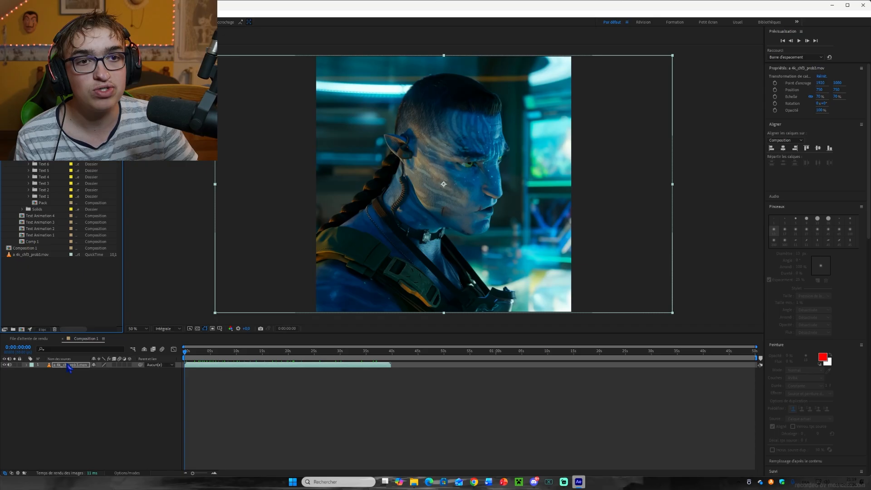
left_click(246, 401)
- Play back the captions over the clip and set the preview resolution to Un quart
key("space")
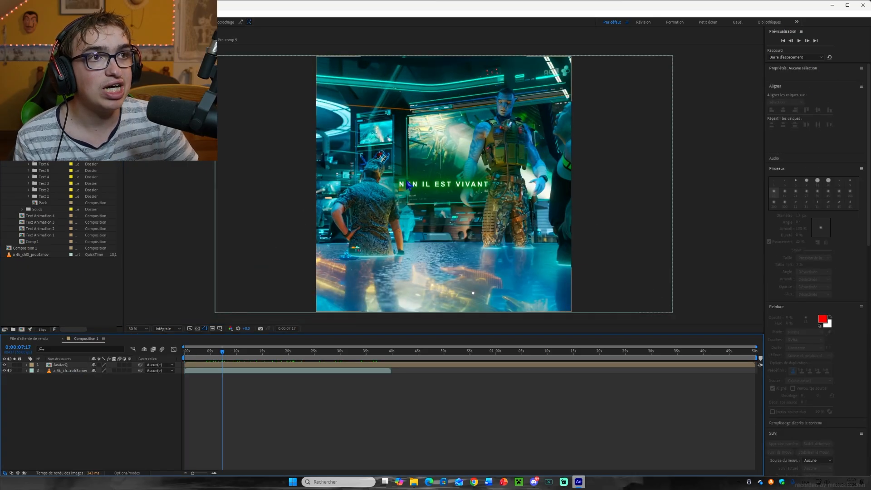
left_click(169, 329)
left_click(180, 367)
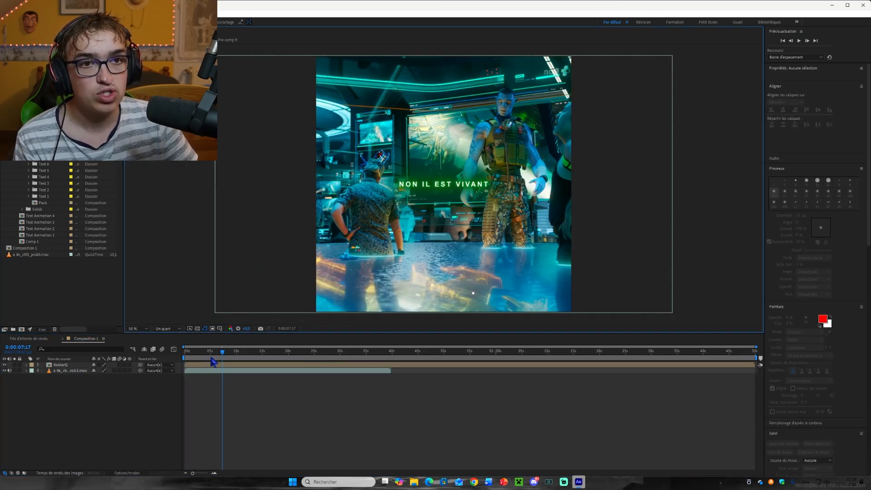
left_click_drag(224, 353, 223, 354)
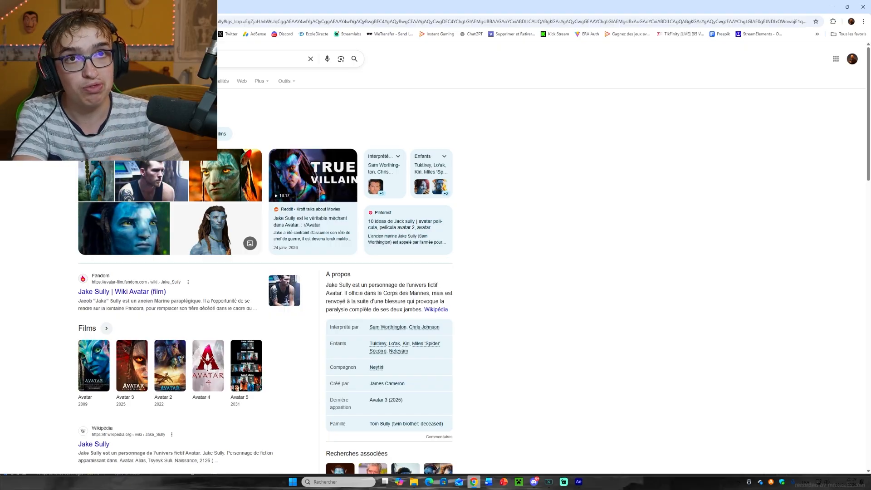
- Switch to Chrome, search Google Images for "logo avatar png" and save the blue Avatar logo from Wikipédia
triple_click(136, 59)
type("logo ava")
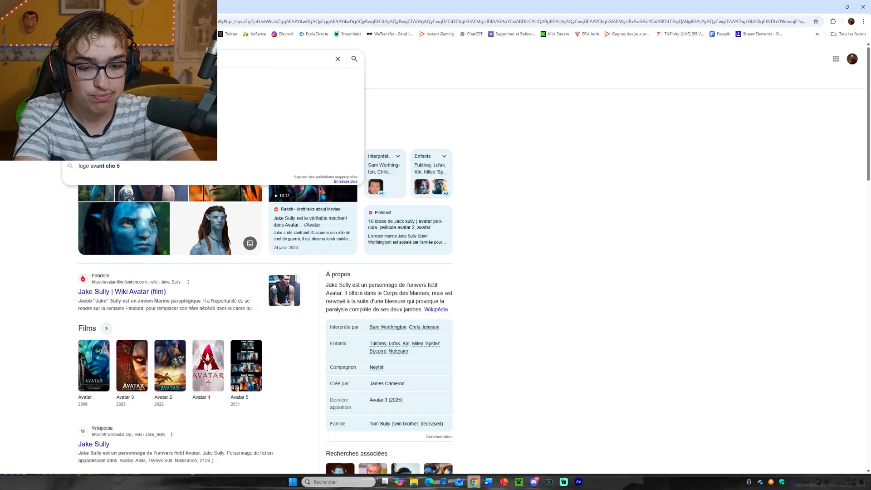
type("tar png")
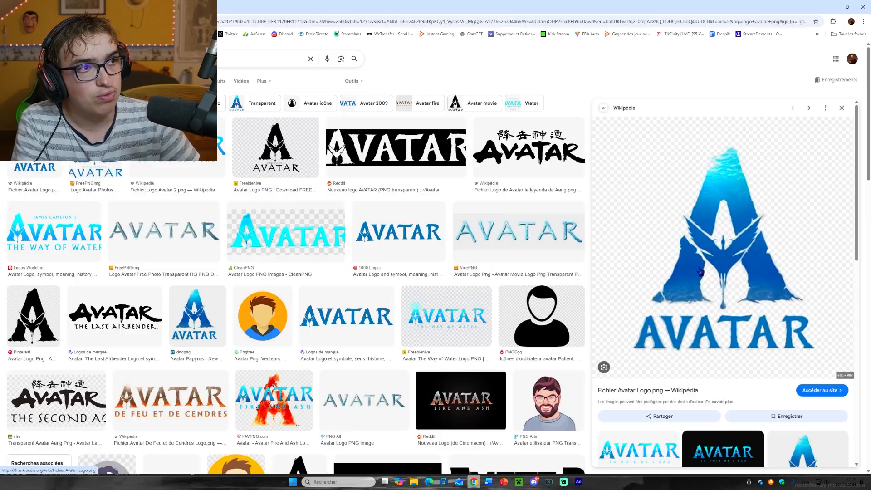
right_click(700, 268)
left_click(747, 369)
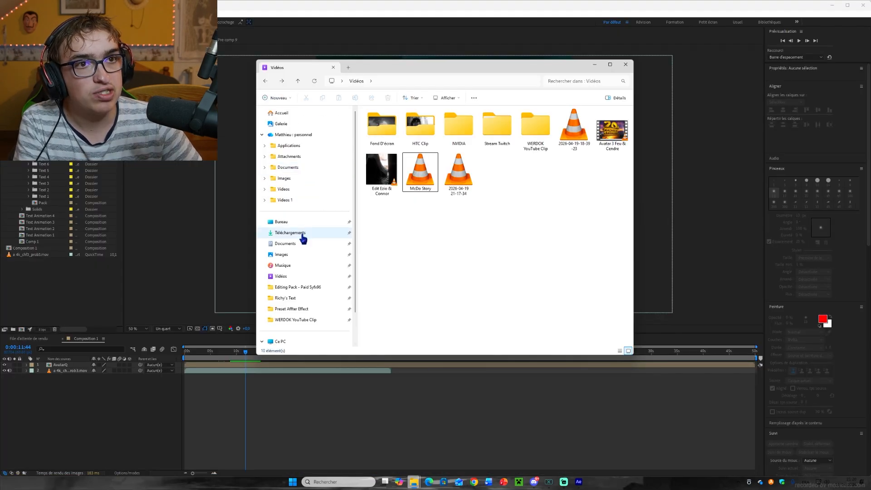
- Add Avatar_Logo.png from the Téléchargements folder to Composition 1, between the AvatarQ captions and the video clip
left_click(291, 233)
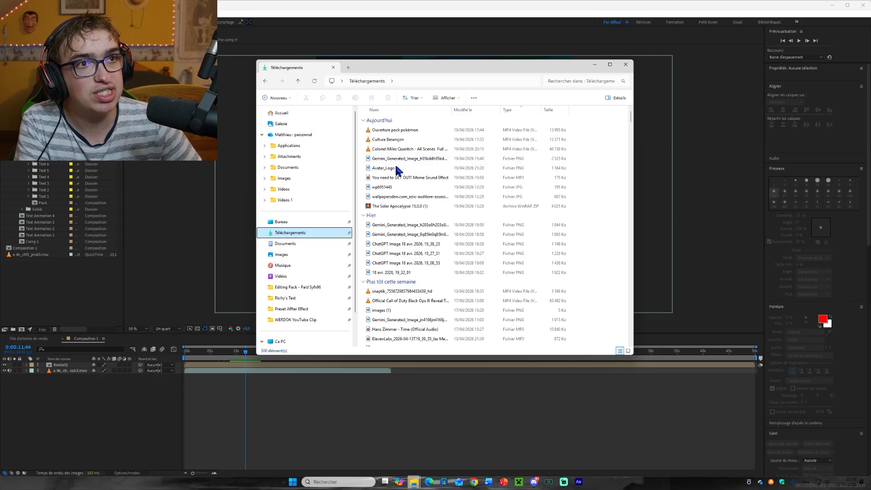
left_click(120, 373)
left_click_drag(120, 373, 121, 372)
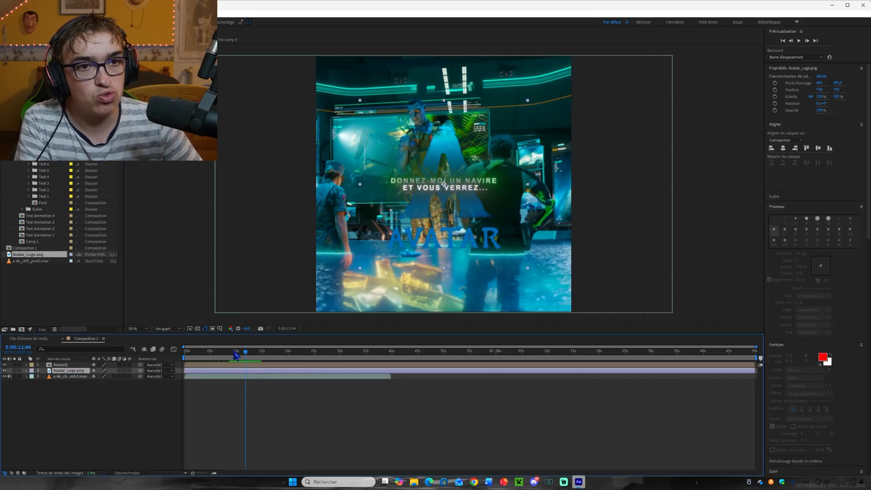
left_click_drag(245, 352, 261, 353)
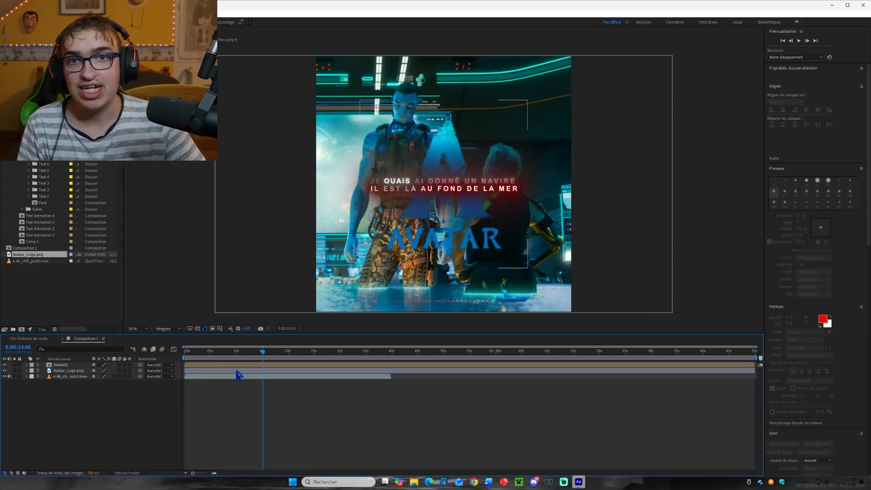
- Duplicate the Avatar_Logo.png layer and precompose both copies as "Avatar logo"
left_click(237, 371)
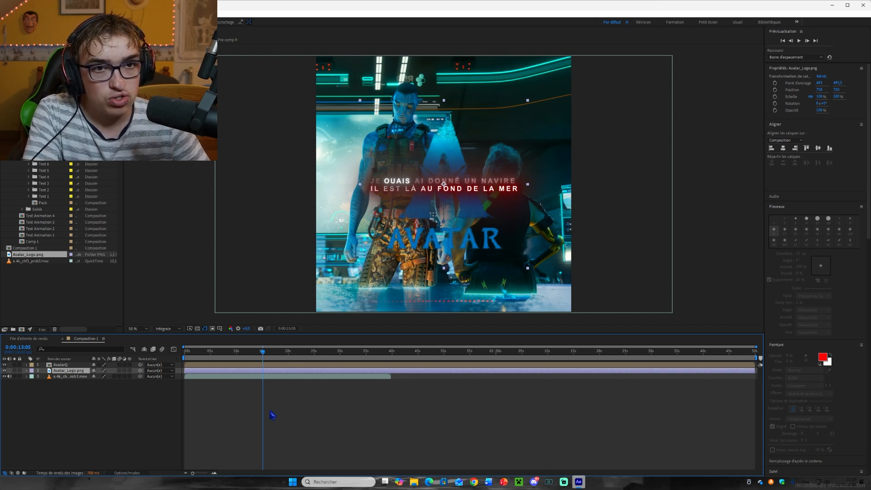
key("ctrl+d")
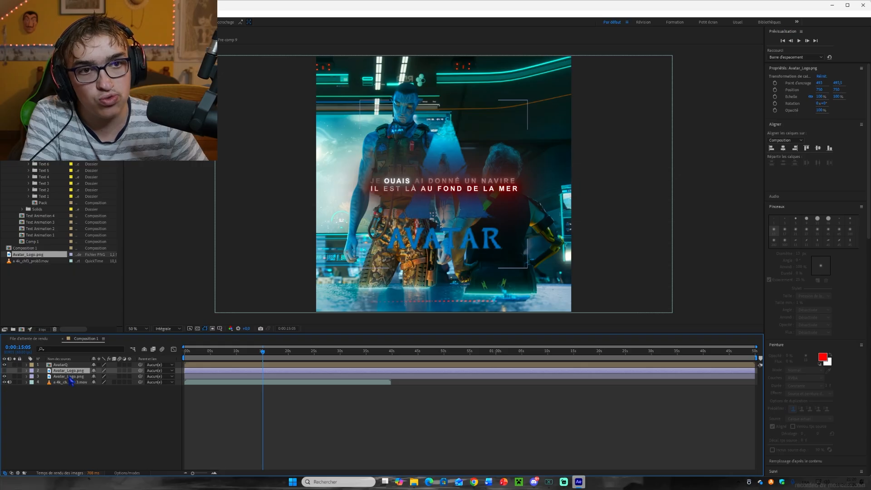
left_click(70, 377, "ctrl")
right_click(70, 377)
left_click(107, 341)
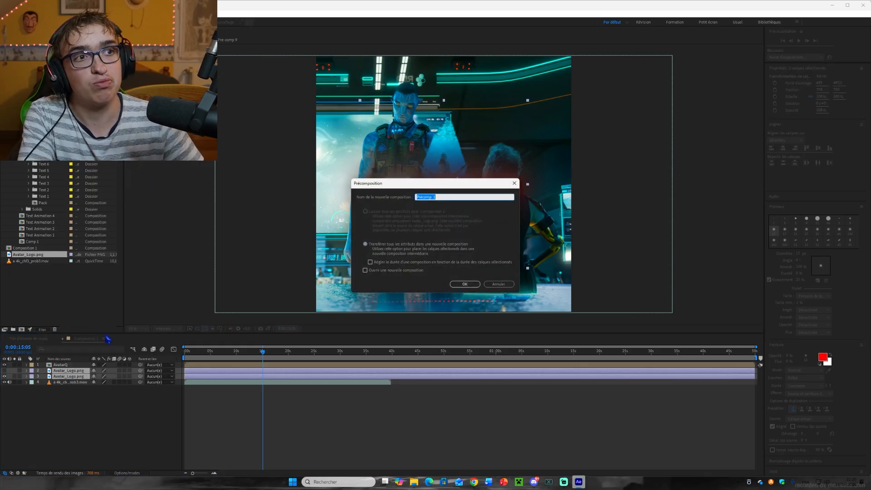
type("Avatar logo")
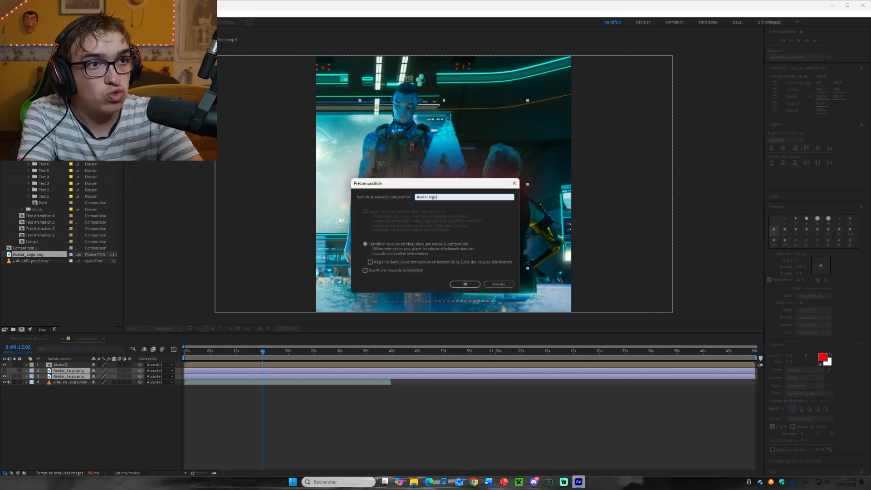
key("Return")
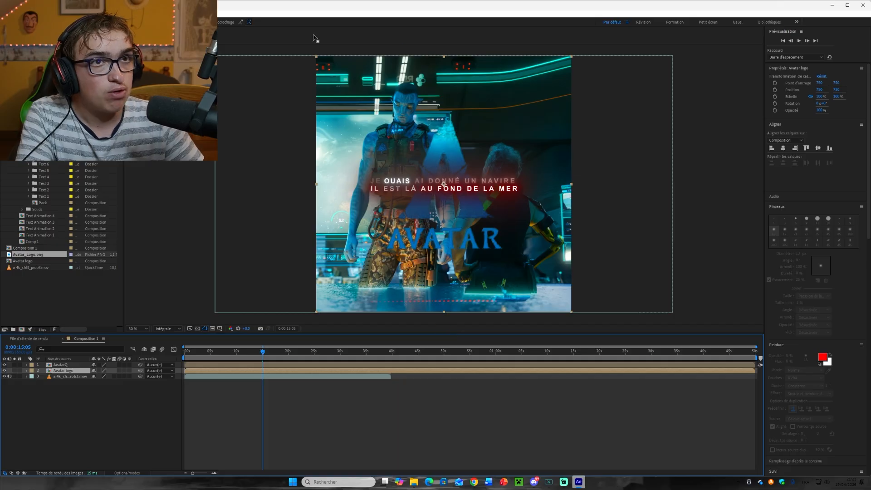
- Find the uni.Ecto effect with the search "ecto" and apply it to the Avatar logo precomposition
scroll(812, 382, "down", 6)
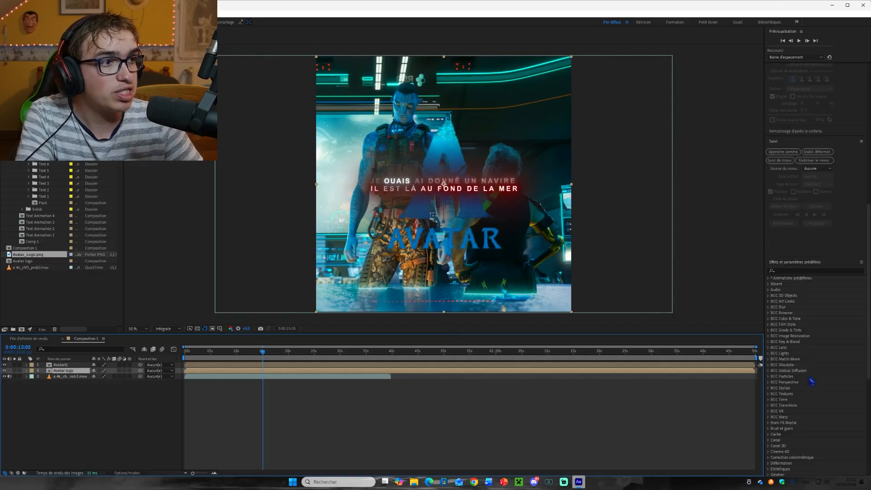
left_click(813, 270)
type("ecto")
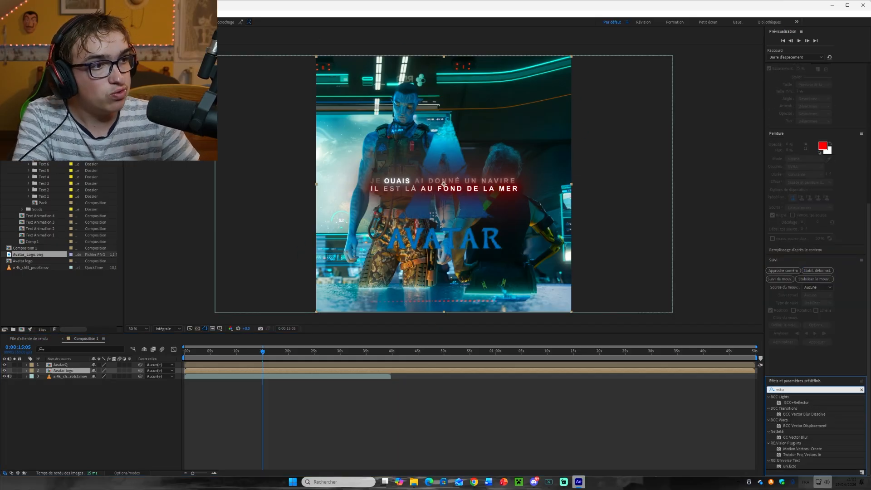
double_click(790, 466)
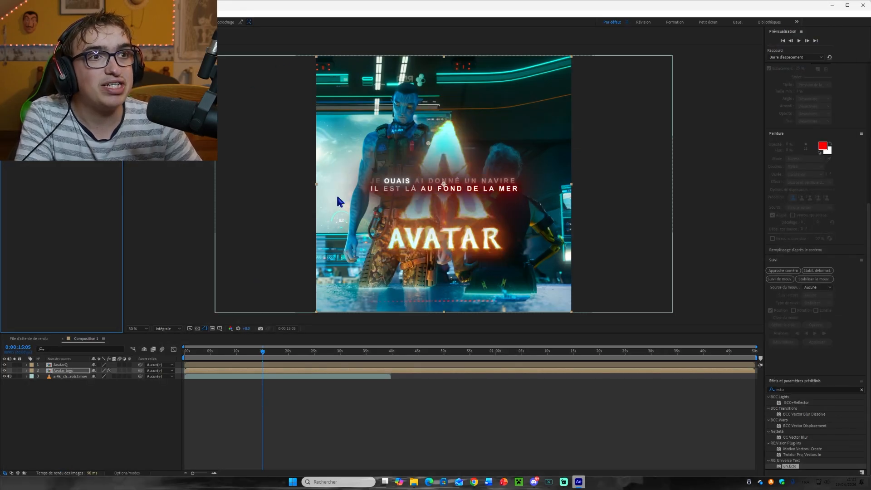
key("slash")
- Trim the Avatar logo layer to run from 0:00:29:00 to about 0:00:31:33, deleting the parts outside that range
left_click_drag(271, 358, 359, 393)
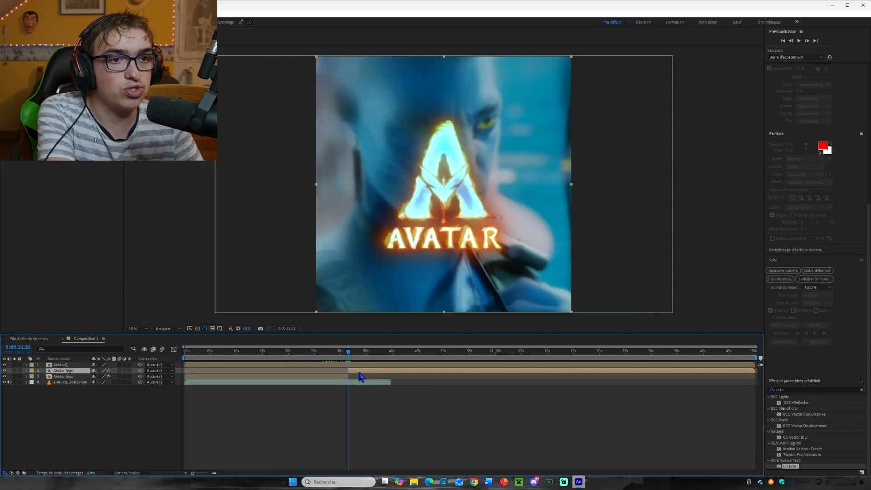
key("Delete")
left_click_drag(347, 352, 339, 353)
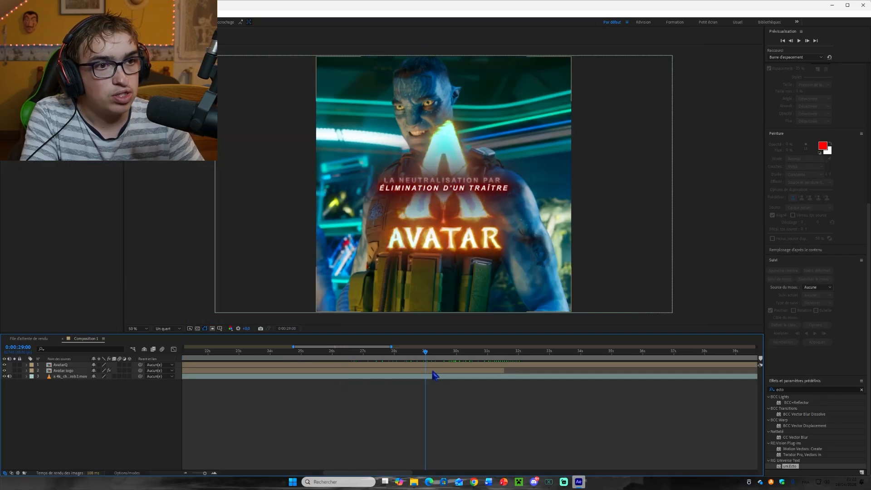
left_click(434, 371)
key("ctrl+shift+d")
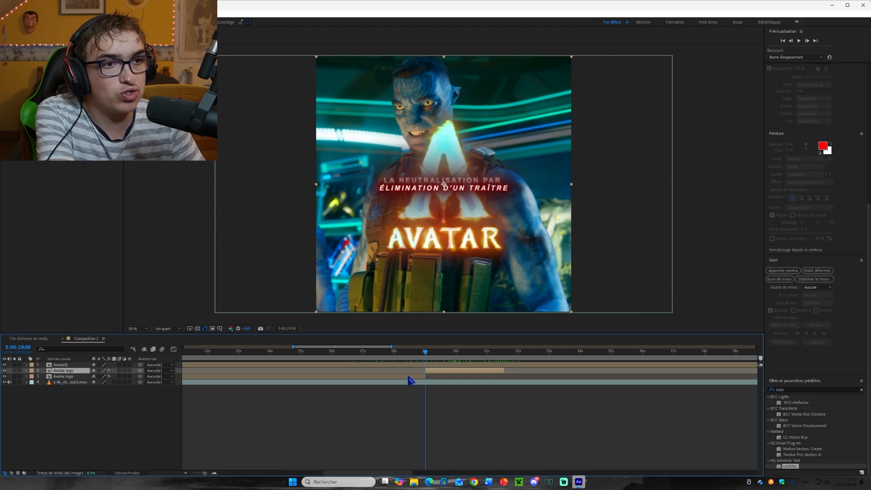
left_click(410, 377)
key("Delete")
- Set the Avatar logo's scale to 0 % and create a scale keyframe at 0:00:29:00
left_click_drag(426, 352, 426, 374)
left_click(430, 371)
left_click(840, 97)
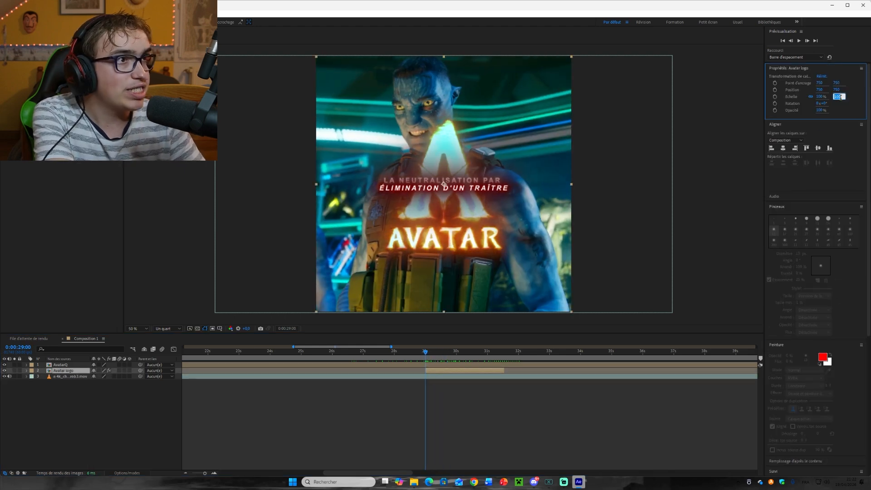
type("0")
key("Return")
key("Return")
left_click(775, 96)
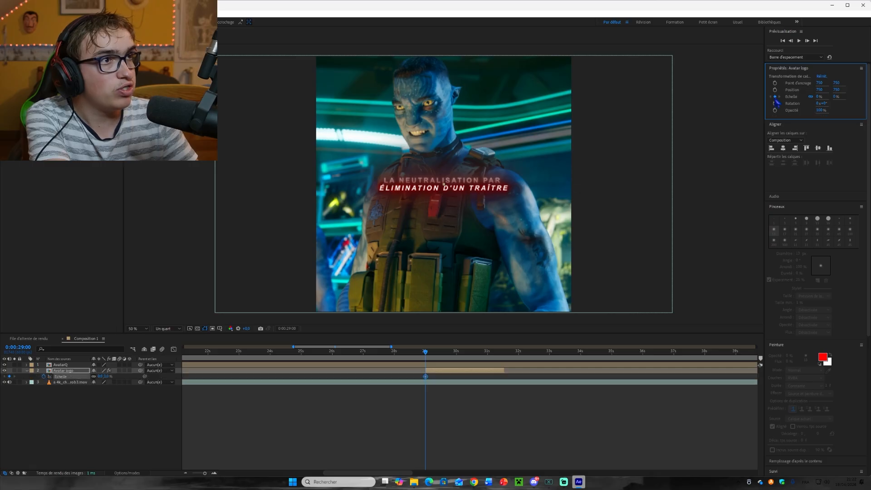
- Add a 100 % scale keyframe at the end of the Avatar logo layer
left_click_drag(428, 355, 501, 352)
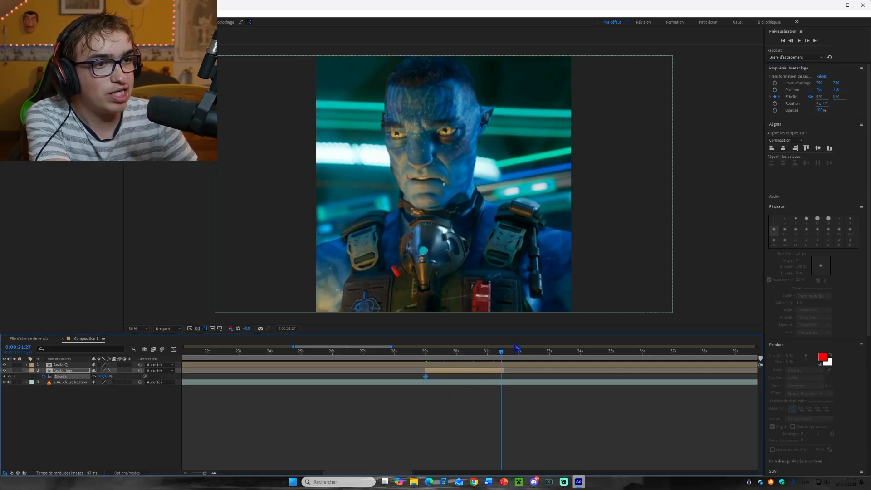
left_click(840, 97)
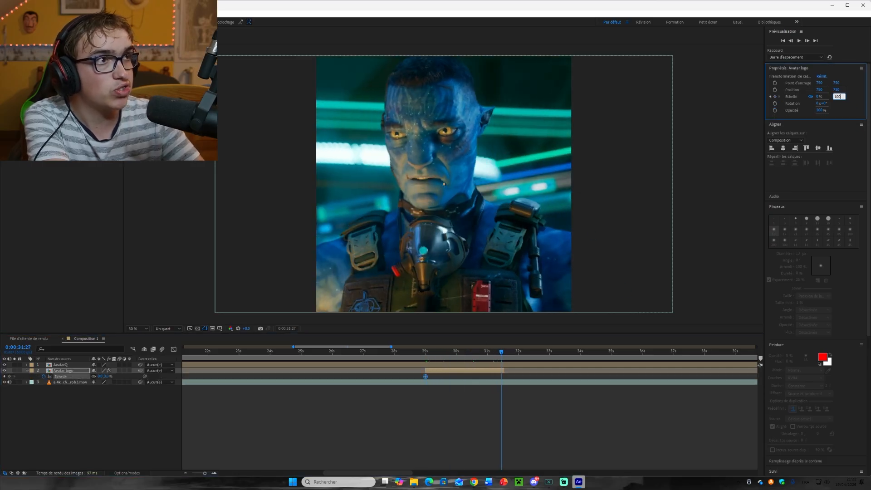
type("100")
key("Return")
left_click_drag(204, 473, 206, 474)
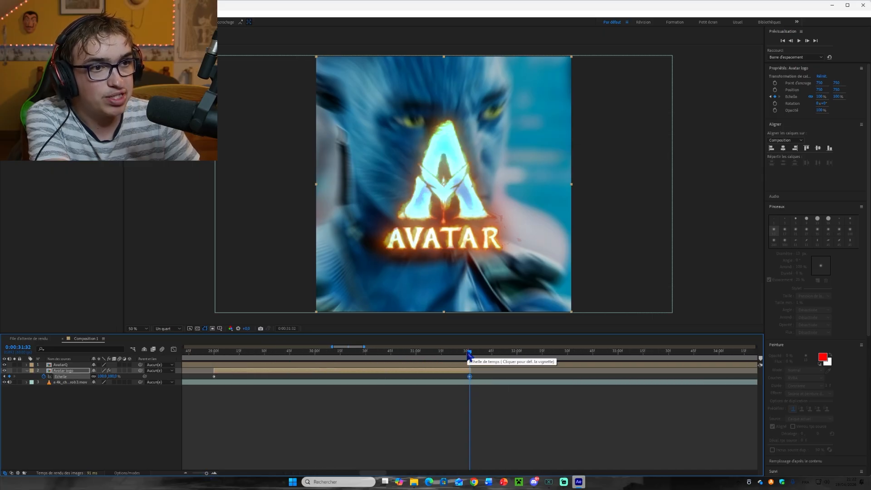
- Fade out the Avatar logo with opacity keyframes of 100 % at 0:00:31:15 and 0 % at 0:00:31:32
left_click_drag(470, 352, 443, 368)
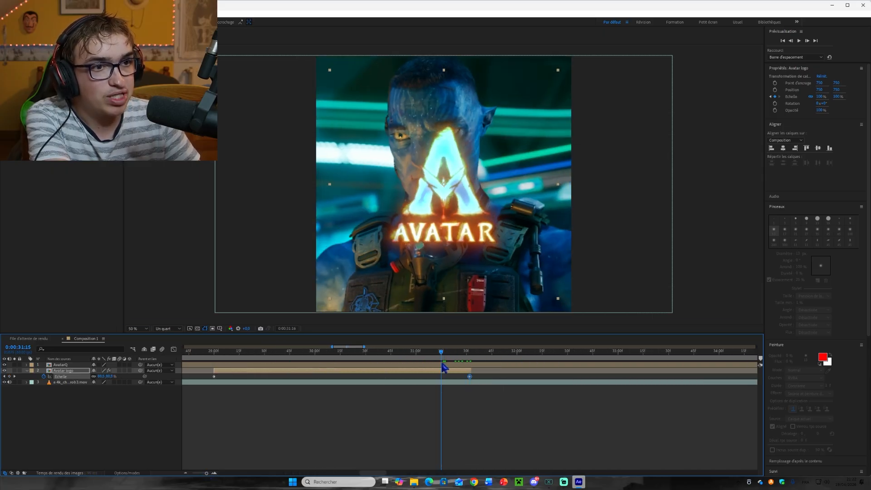
left_click(775, 110)
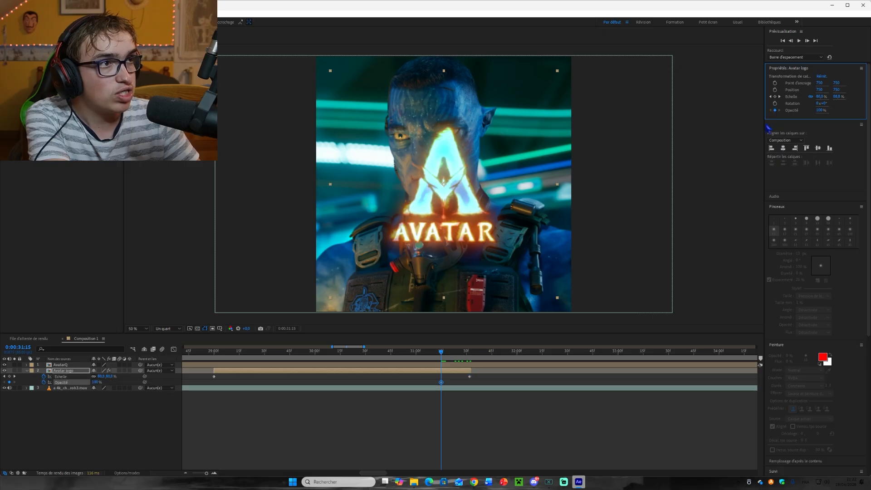
left_click_drag(444, 356, 470, 357)
left_click(825, 110)
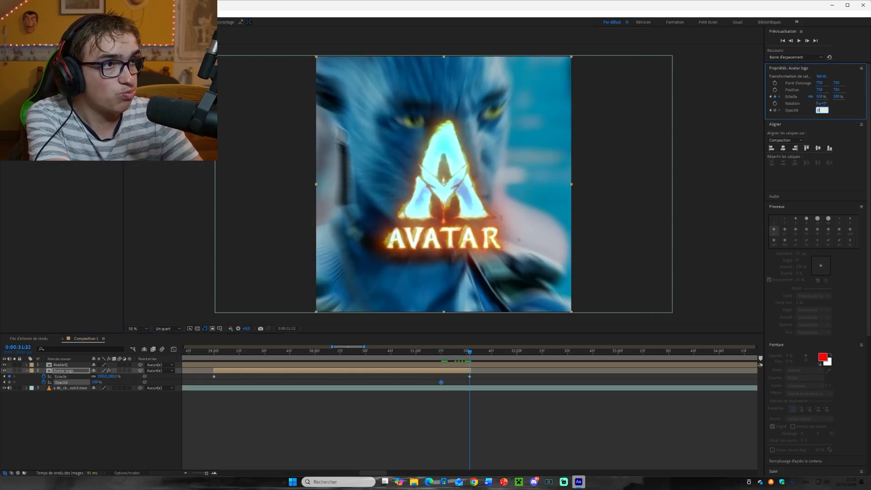
type("0")
key("Return")
- Apply Easy Ease to all scale and opacity keyframes of the Avatar logo and check the animation
left_click_drag(206, 473, 207, 477)
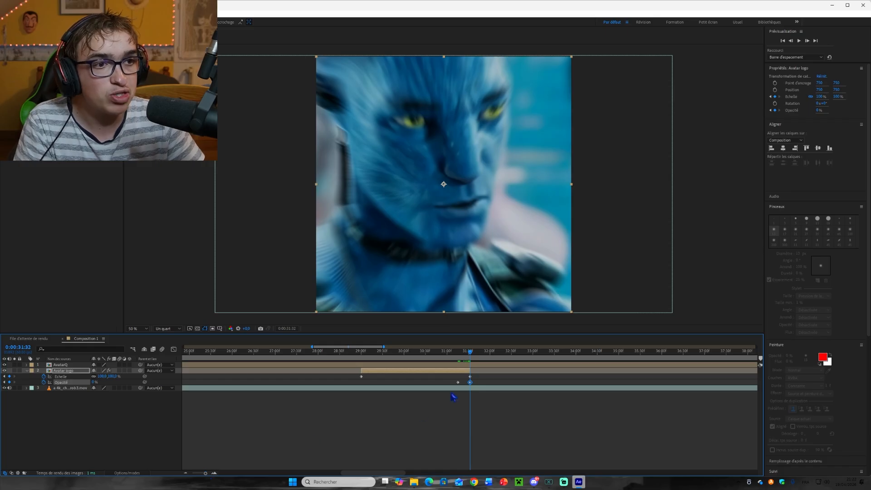
left_click(486, 383)
left_click_drag(469, 352, 349, 386)
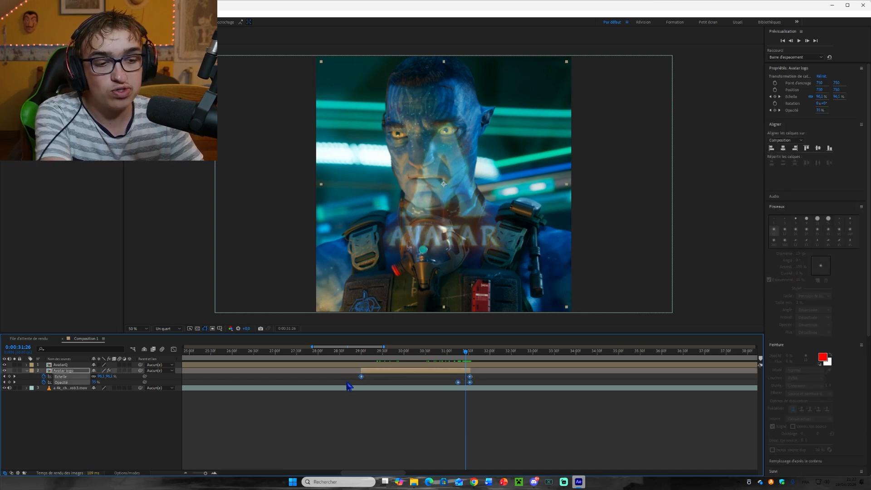
key("F9")
left_click_drag(467, 354, 448, 357)
left_click_drag(206, 473, 199, 473)
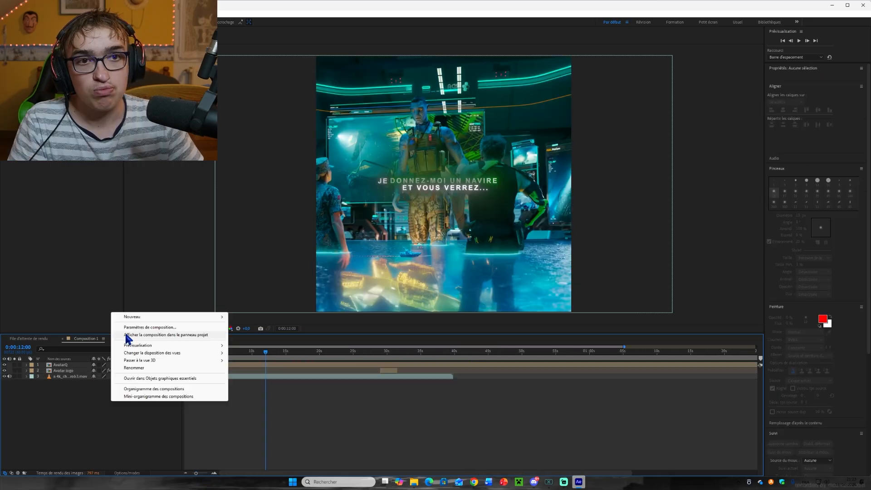
- Create an adjustment layer in Composition 1 and place it directly above the video clip, below the Avatar logo
mouse_move(137, 316)
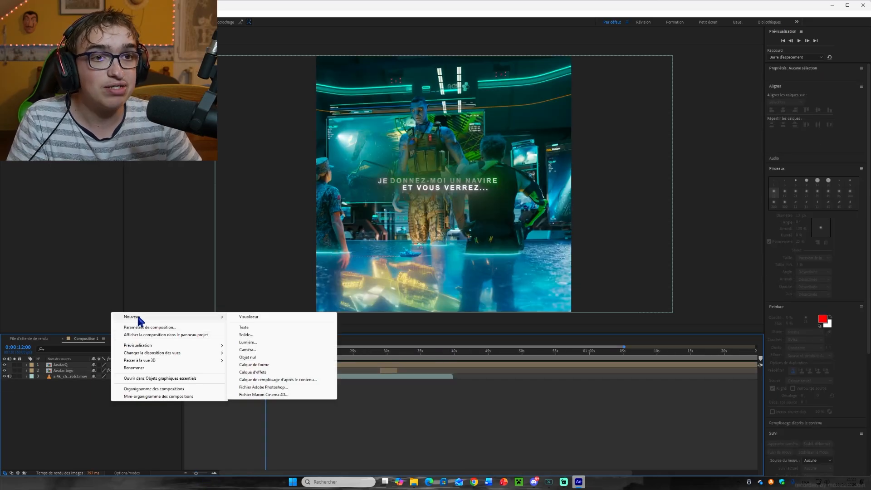
left_click(278, 373)
left_click_drag(73, 367, 68, 379)
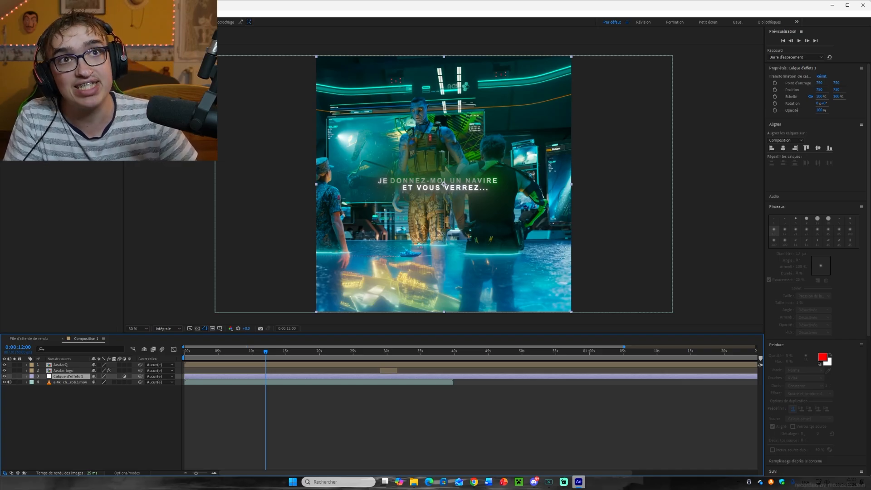
- Apply the Gold CC Paid preset from the Editing Pack folder to the adjustment layer and check another frame
left_click(105, 13)
left_click(131, 29)
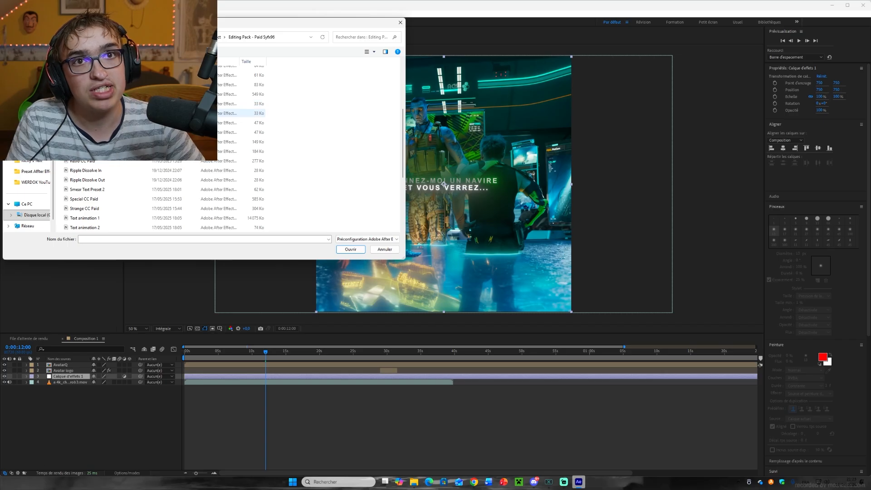
scroll(97, 180, "down", 2)
left_click(97, 138)
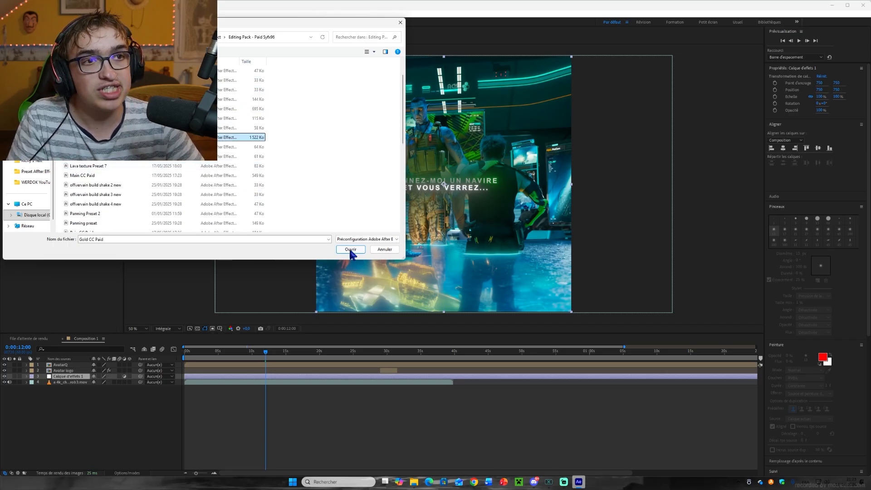
left_click(351, 250)
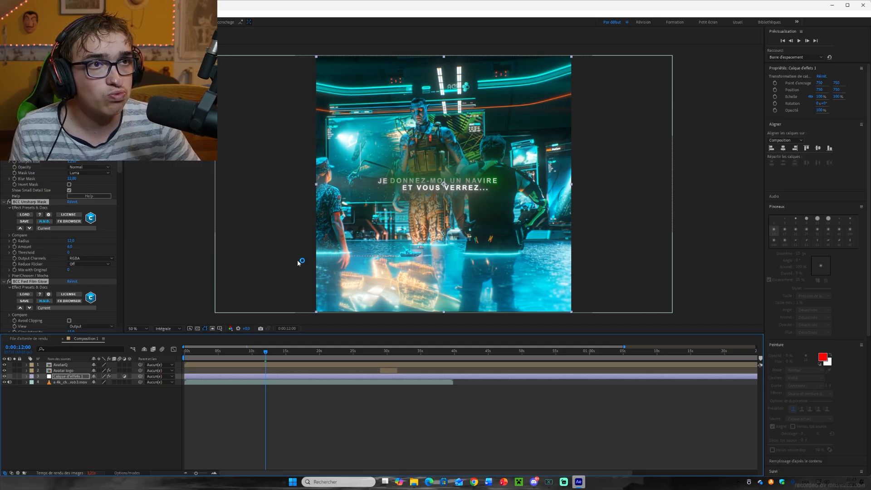
left_click(201, 356)
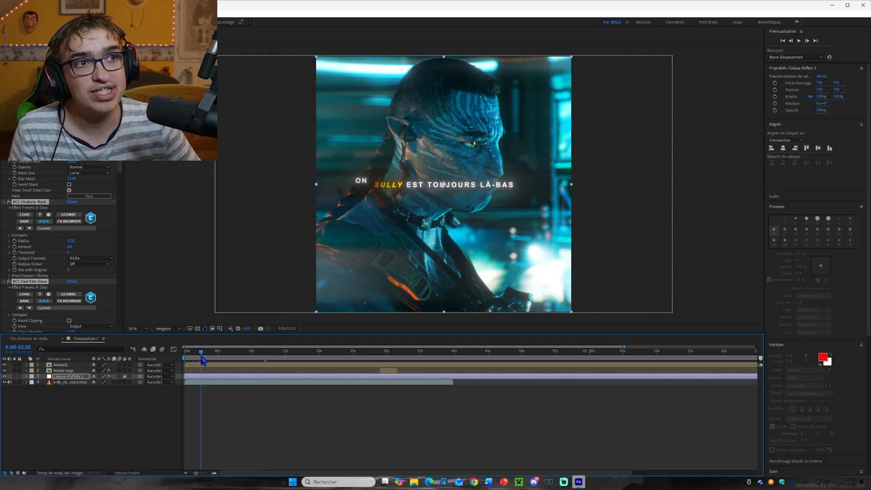
- Set the end of Composition 1's work area to the end of the video clip
left_click_drag(201, 473, 205, 473)
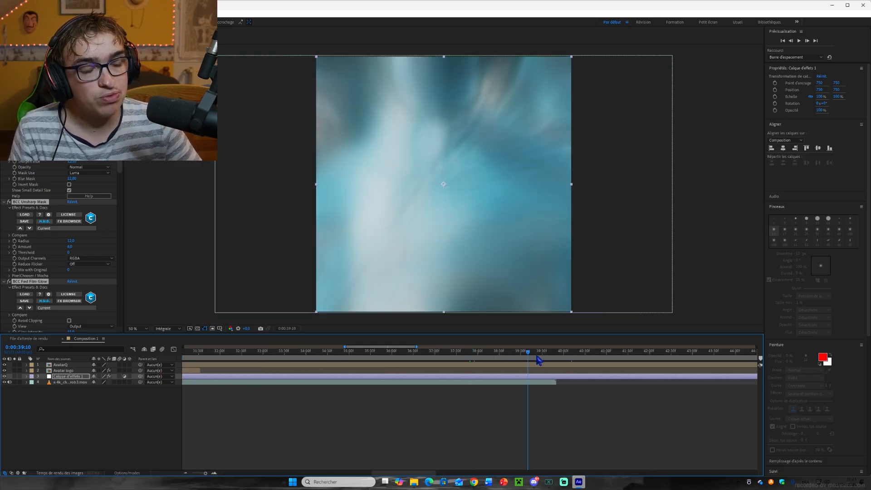
left_click_drag(554, 358, 555, 358)
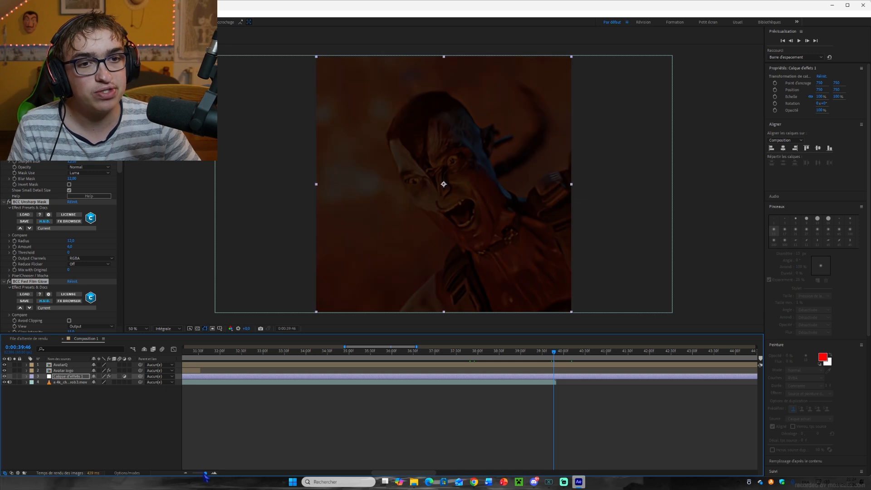
left_click_drag(205, 473, 211, 476)
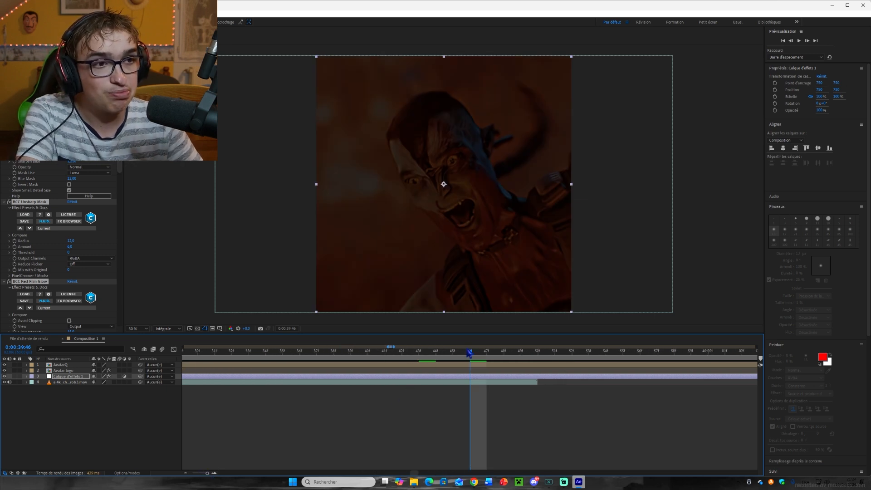
key("n")
left_click_drag(489, 357, 538, 357)
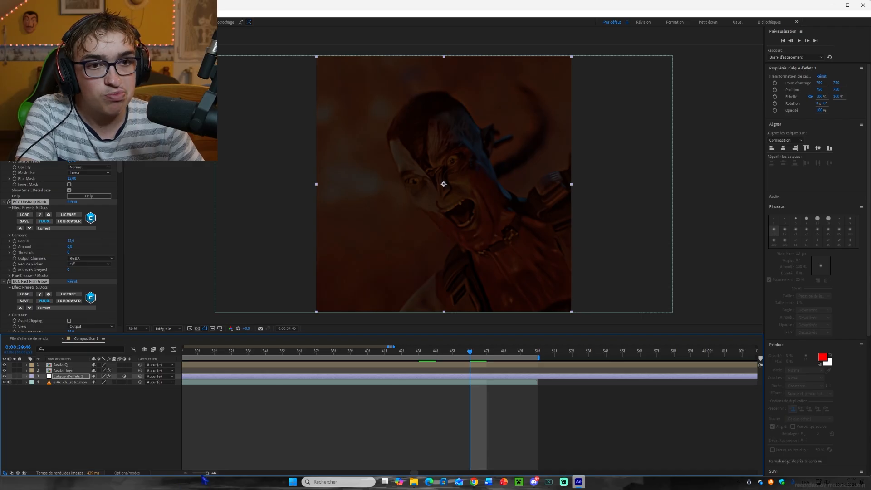
left_click(203, 478)
left_click_drag(200, 473, 184, 473)
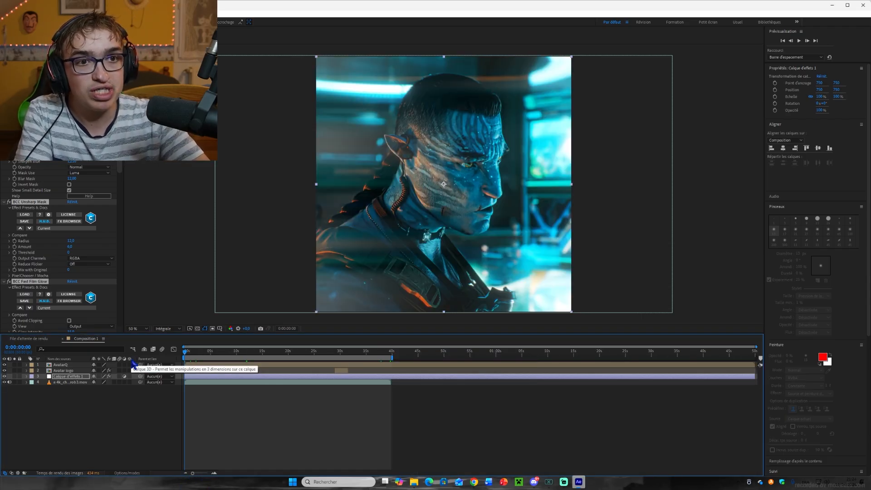
- Add Composition 1 to the render queue with the H.264 output file named "Edit Avatar 3" in the Vidéos folder
key("ctrl+m")
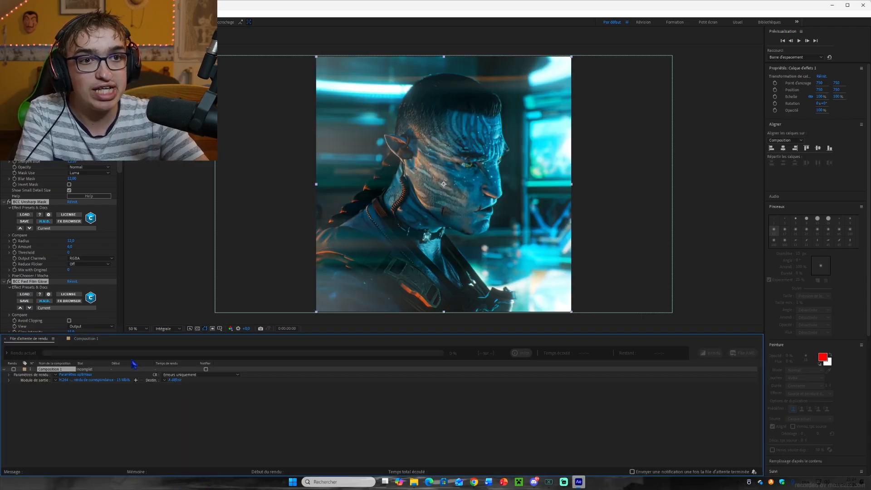
left_click(176, 380)
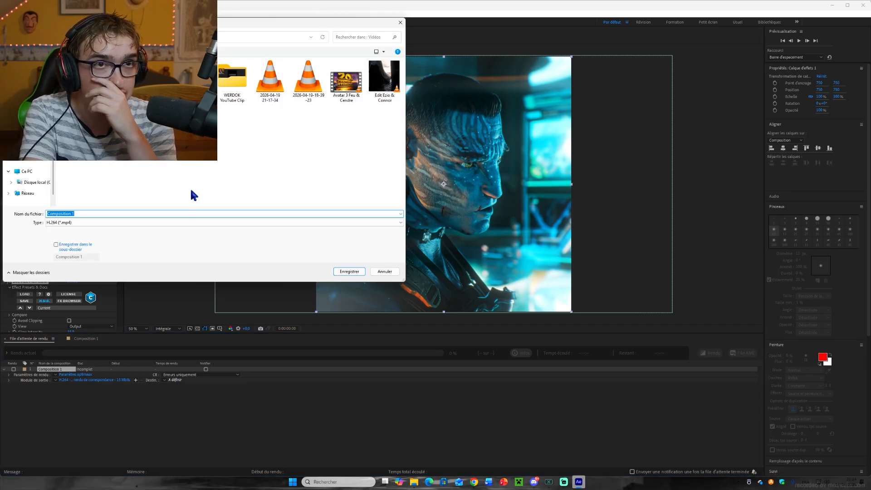
type("Edit Avatar 3")
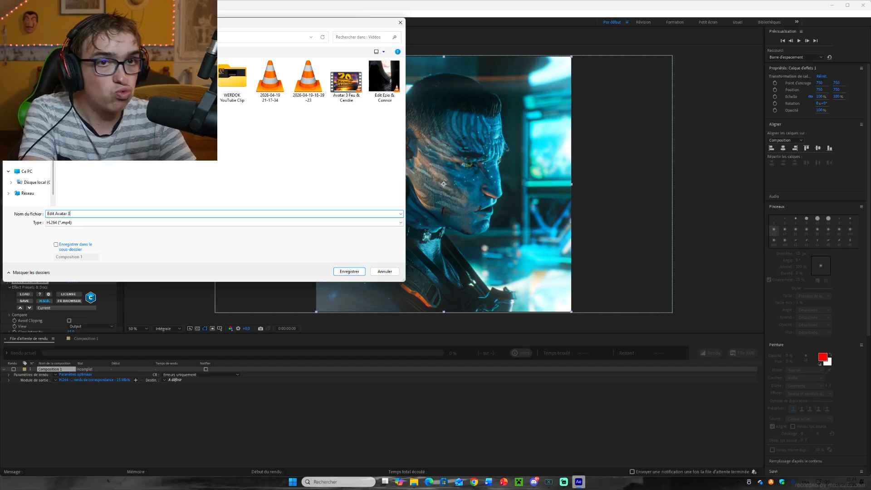
key("Return")
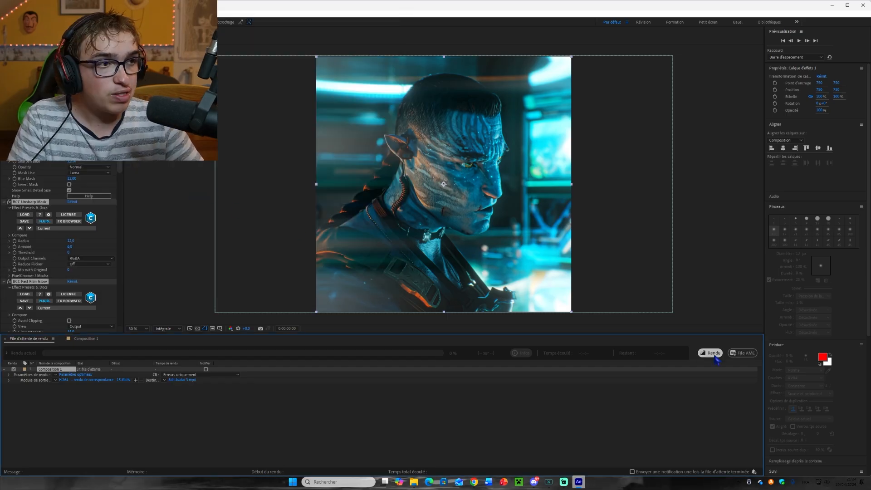